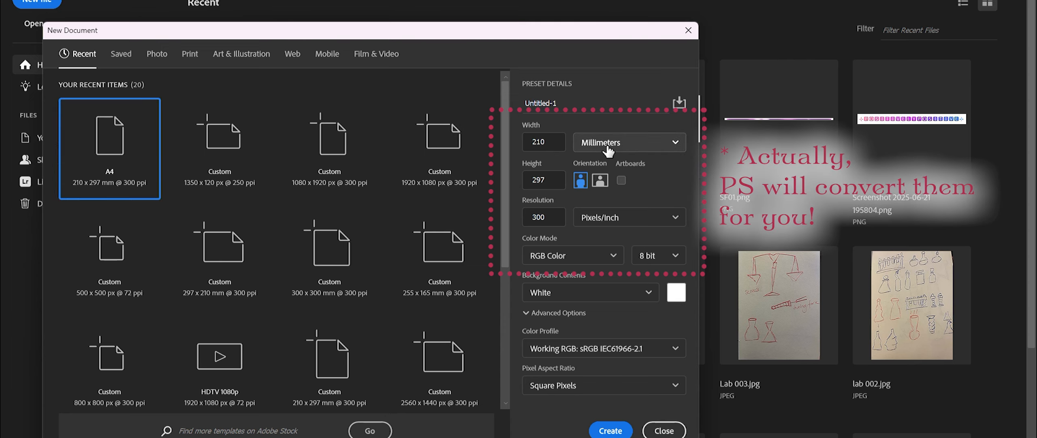
# Step: Create a new landscape document 1350 pixels wide and 120 pixels high at 300 pixels/inch with a white background
pyautogui.click(608, 149)
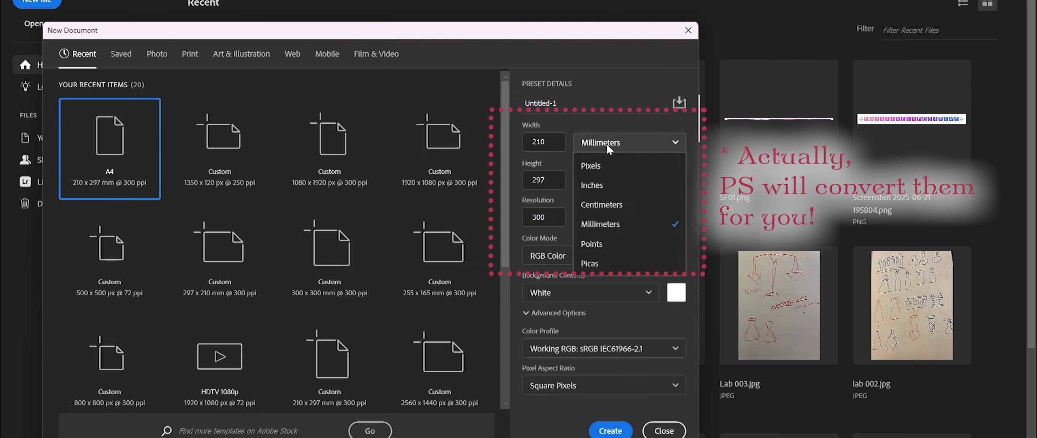
pyautogui.click(604, 165)
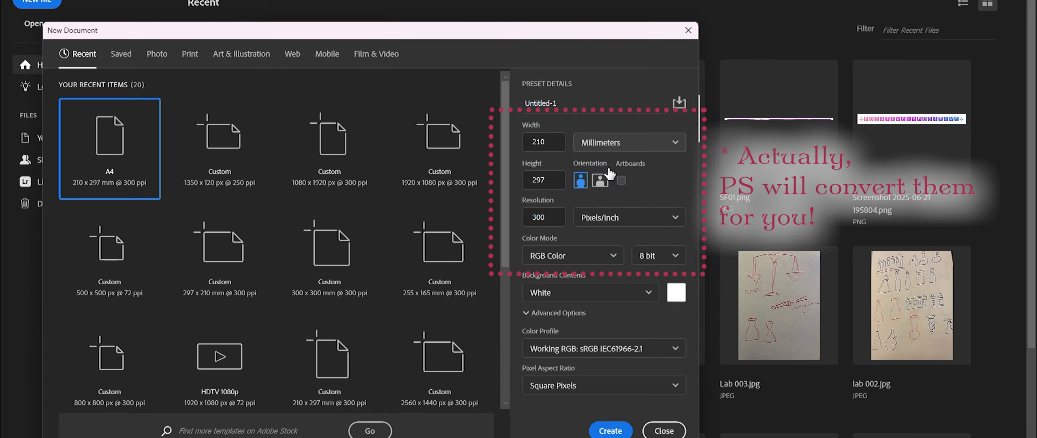
pyautogui.doubleClick(547, 145)
pyautogui.write('1350')
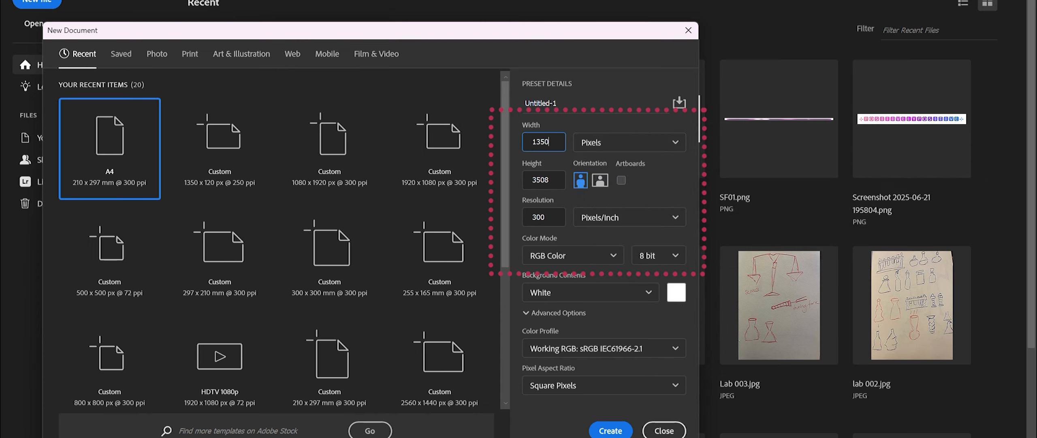
pyautogui.press('Tab')
pyautogui.write('120')
pyautogui.press('Tab')
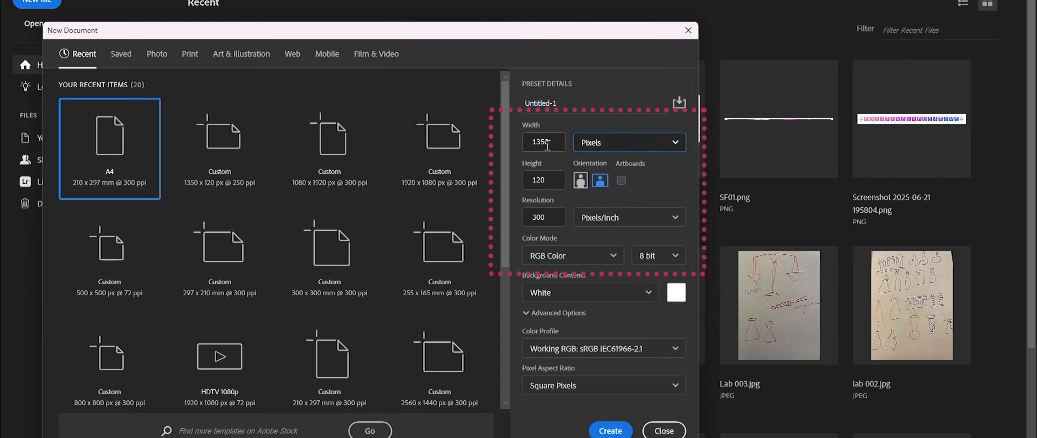
pyautogui.click(600, 180)
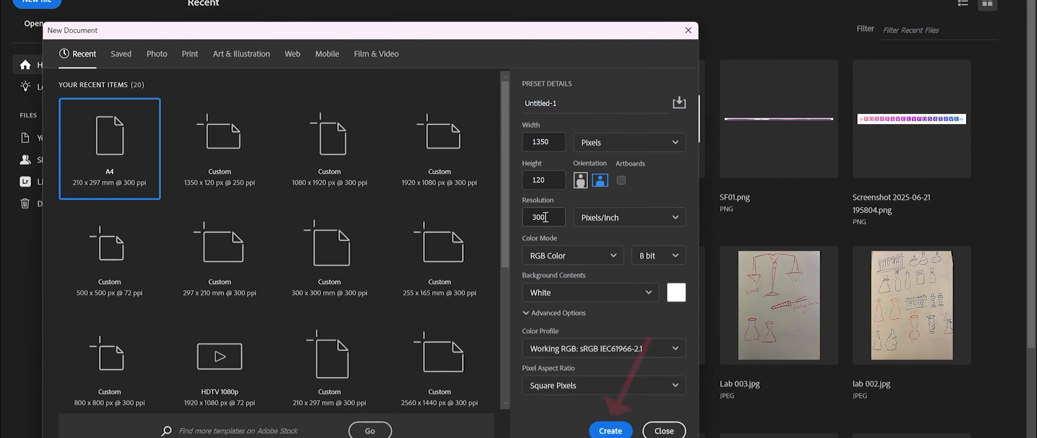
pyautogui.click(610, 429)
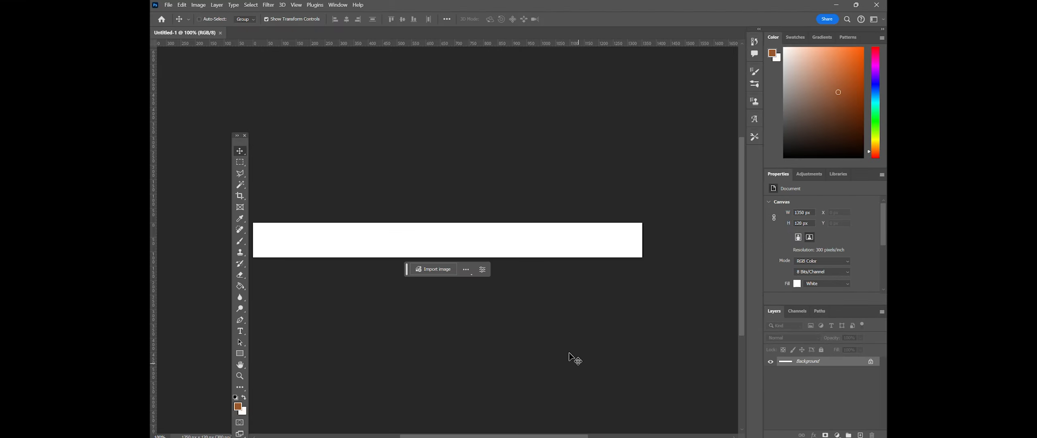
# Step: Move the floating tool palette clear of the canvas and unlock the Background layer
pyautogui.moveTo(237, 137); pyautogui.dragTo(172, 57)
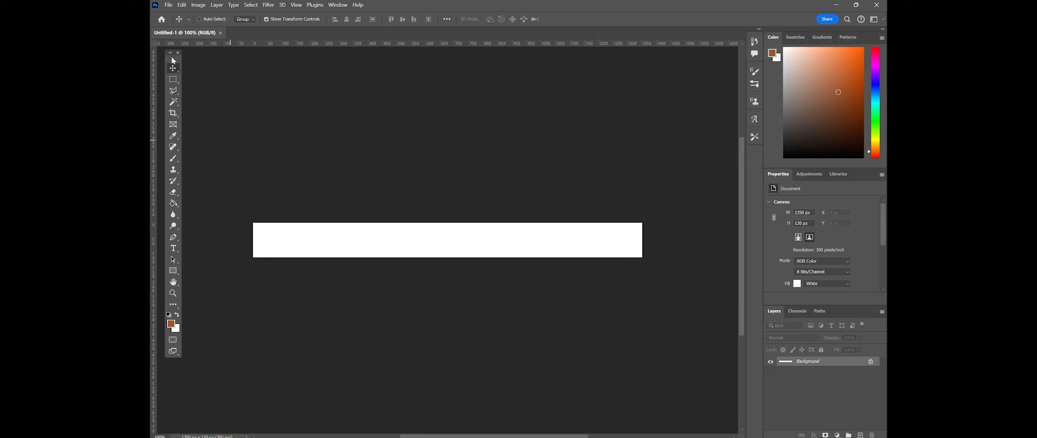
pyautogui.moveTo(172, 56); pyautogui.dragTo(170, 58)
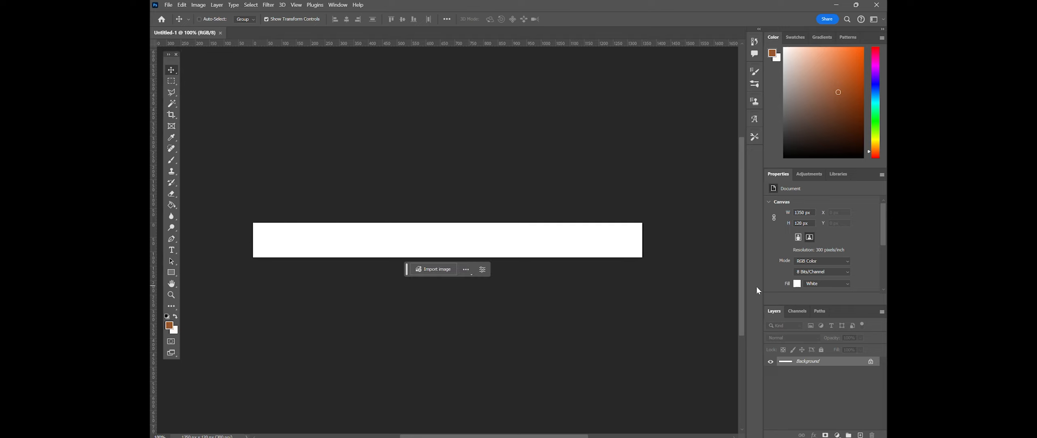
pyautogui.click(870, 362)
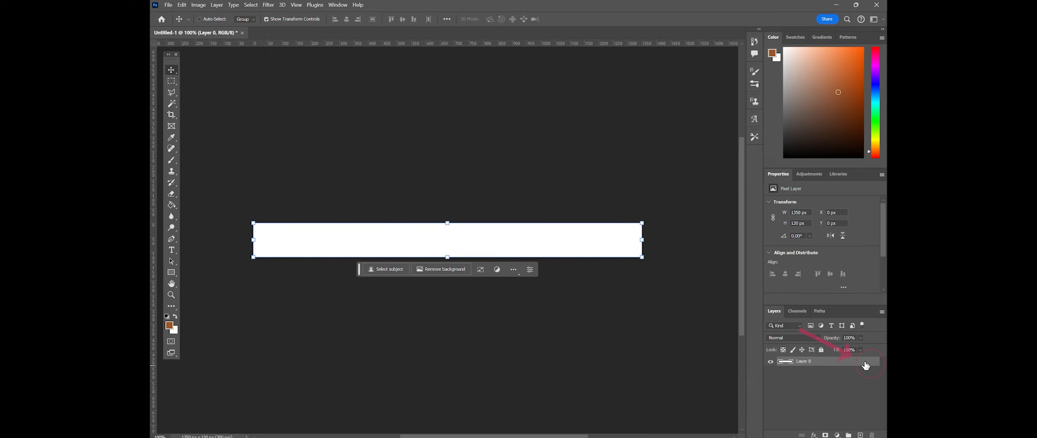
# Step: Select the white fill with the Magic Wand Tool, delete it to leave the canvas transparent, and deselect
pyautogui.click(170, 106)
pyautogui.rightClick(170, 106)
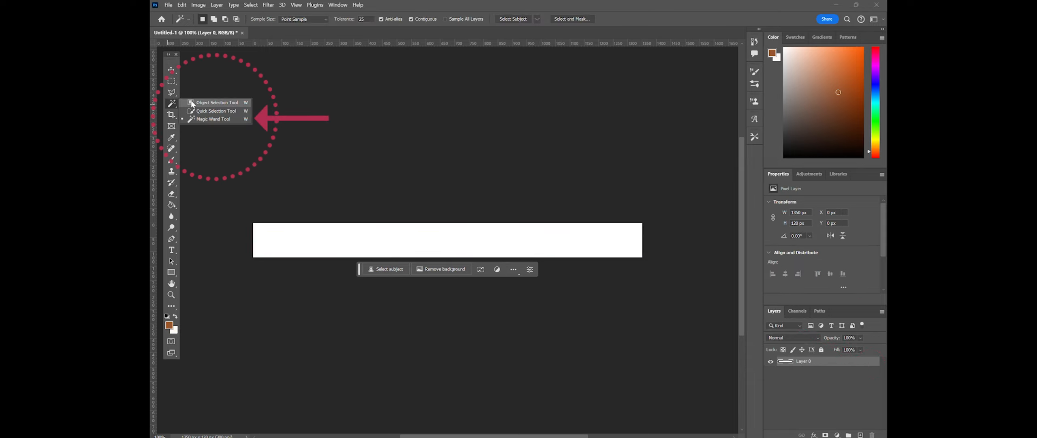
pyautogui.click(214, 120)
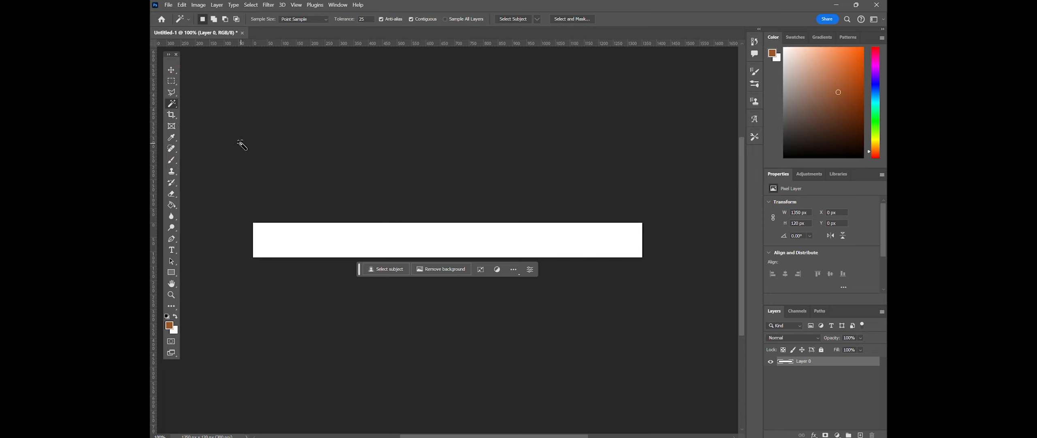
pyautogui.click(344, 245)
pyautogui.press('Delete')
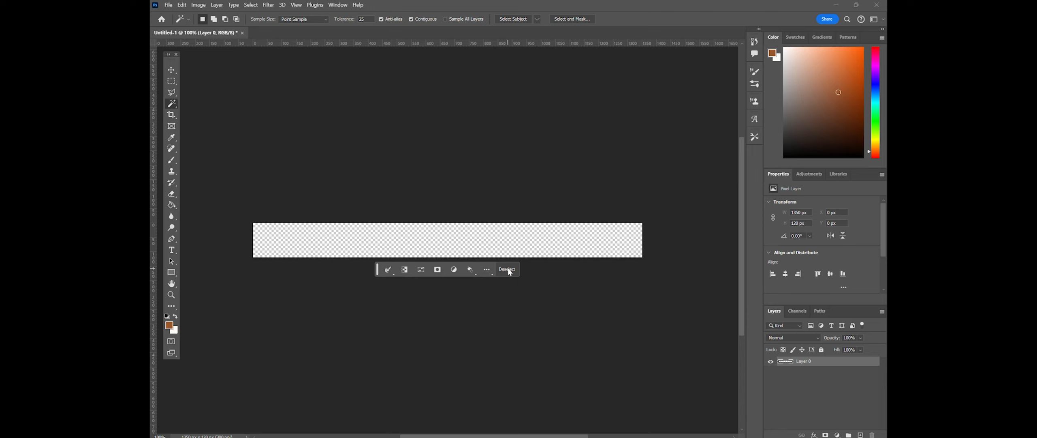
pyautogui.click(507, 269)
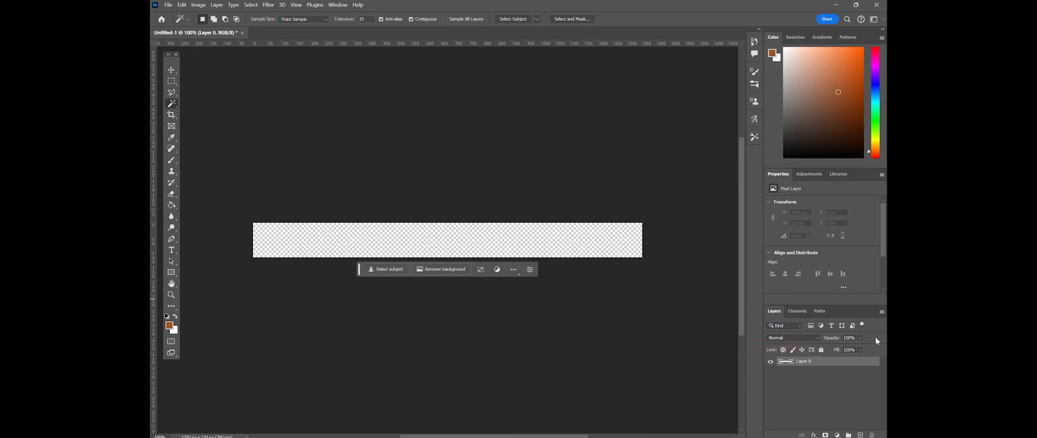
pyautogui.click(822, 350)
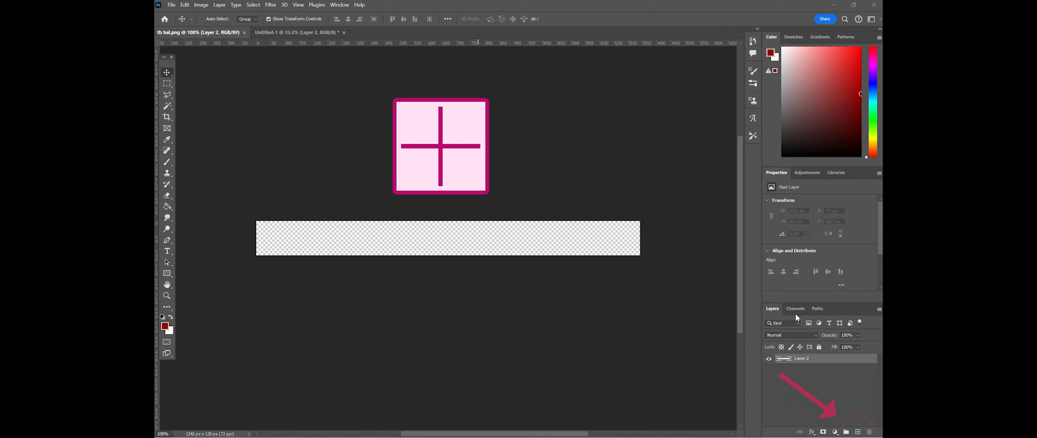
# Step: Add a new layer above Layer 2 and activate the Paint Bucket Tool
pyautogui.click(858, 432)
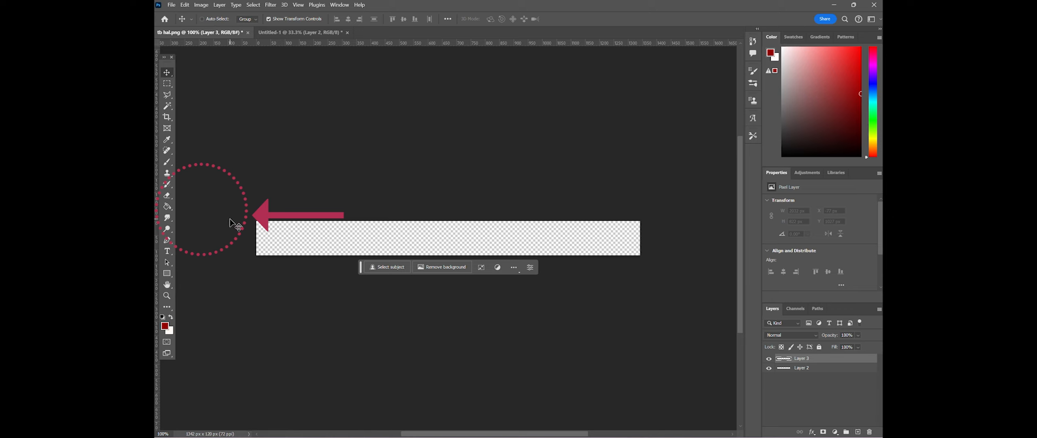
pyautogui.click(167, 206)
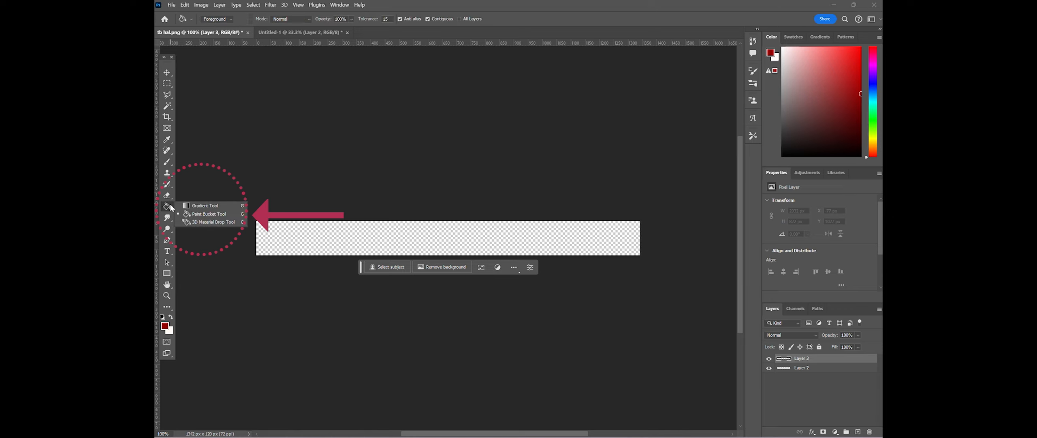
pyautogui.click(206, 218)
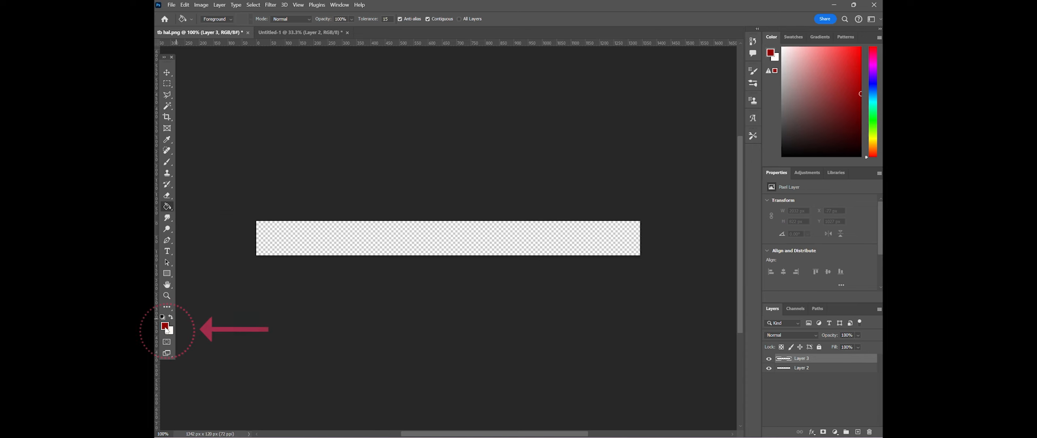
# Step: Set the foreground color to very dark green #081500 and fill the new layer with it
pyautogui.click(164, 325)
pyautogui.write('000000')
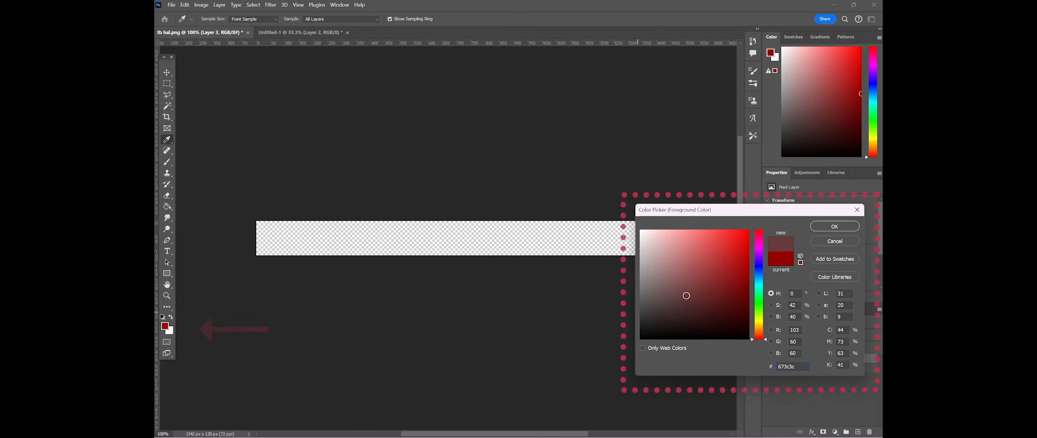
pyautogui.click(759, 309)
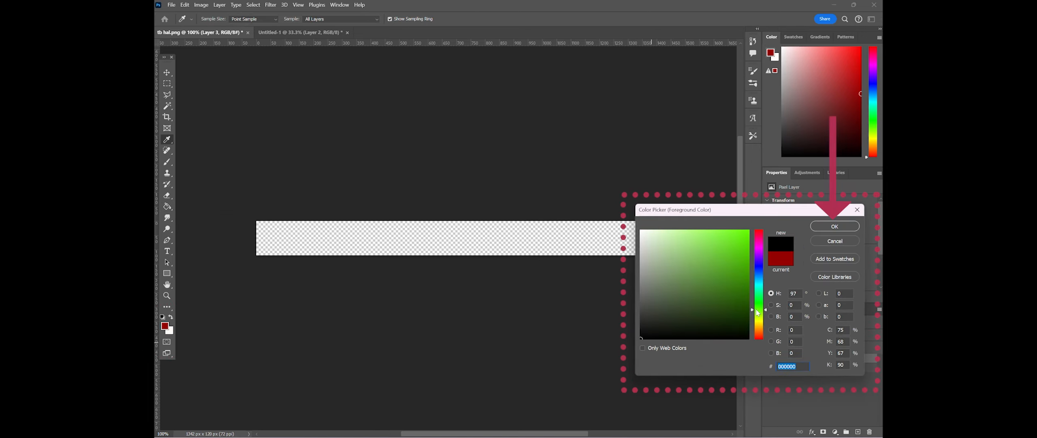
pyautogui.moveTo(736, 301); pyautogui.dragTo(759, 322)
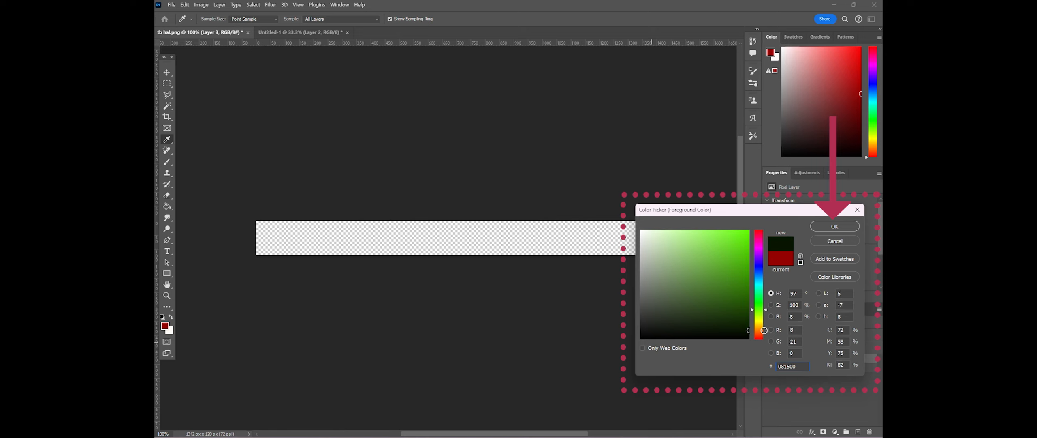
pyautogui.press('Return')
pyautogui.click(285, 232)
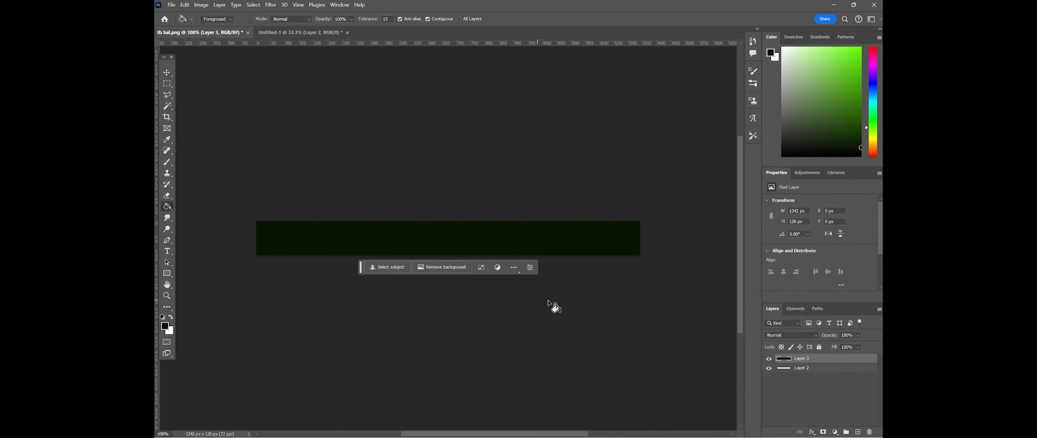
# Step: Darken the foreground color to near black and refill Layer 3 with it
pyautogui.click(165, 325)
pyautogui.moveTo(737, 337); pyautogui.dragTo(751, 335)
pyautogui.press('Return')
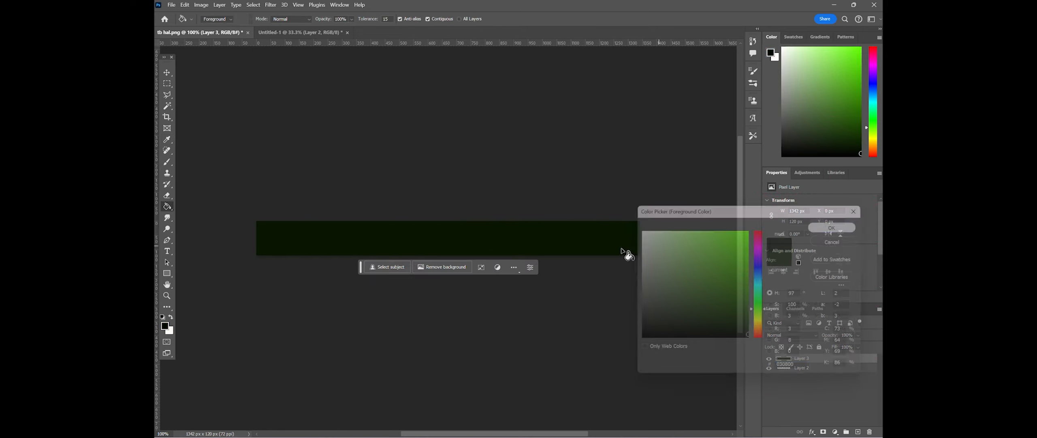
pyautogui.click(595, 247)
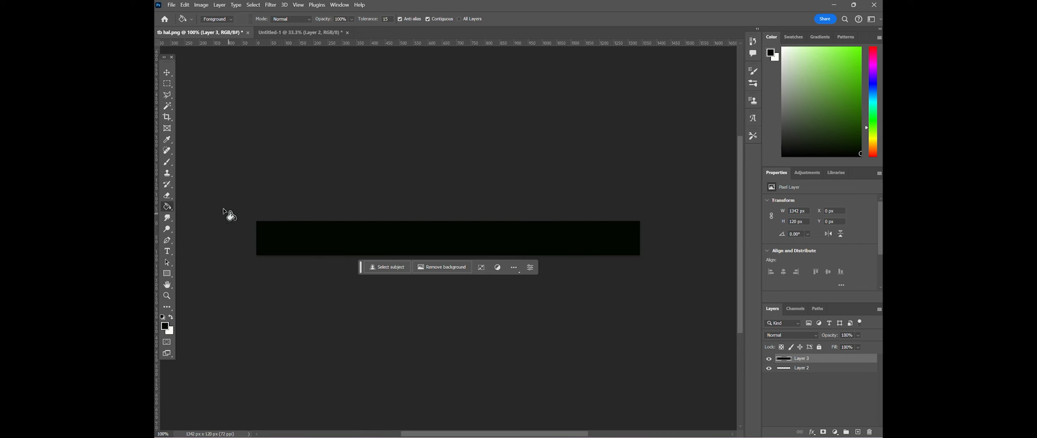
# Step: Open the Brush Tool's presets, collapse the General, Dry Media and spatter_brushes groups, and expand Special Effects Brushes
pyautogui.click(167, 162)
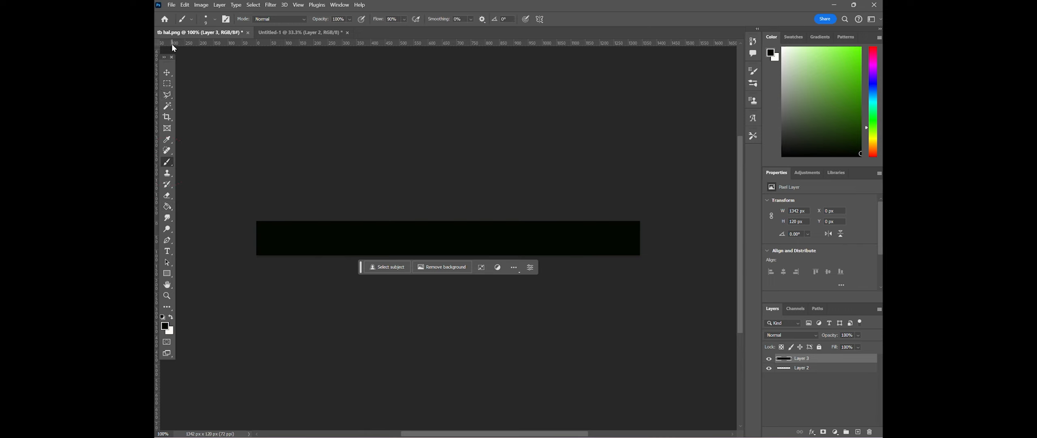
pyautogui.click(209, 21)
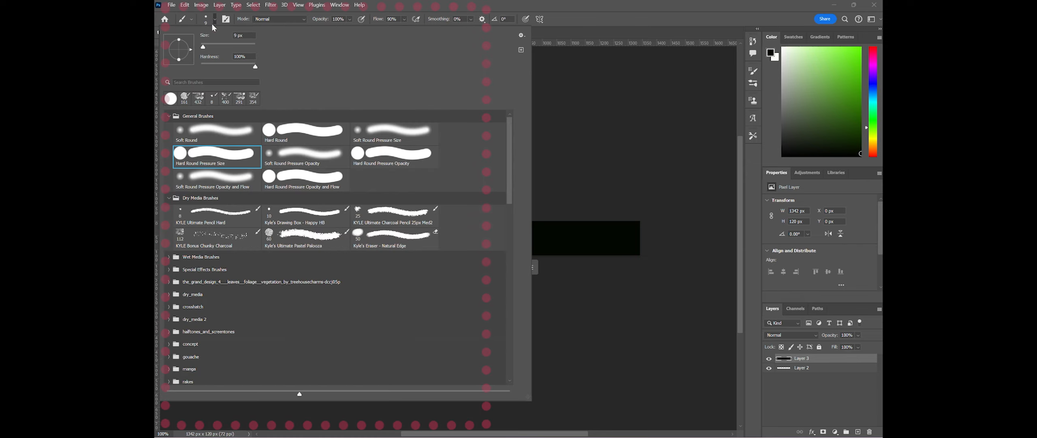
pyautogui.click(169, 117)
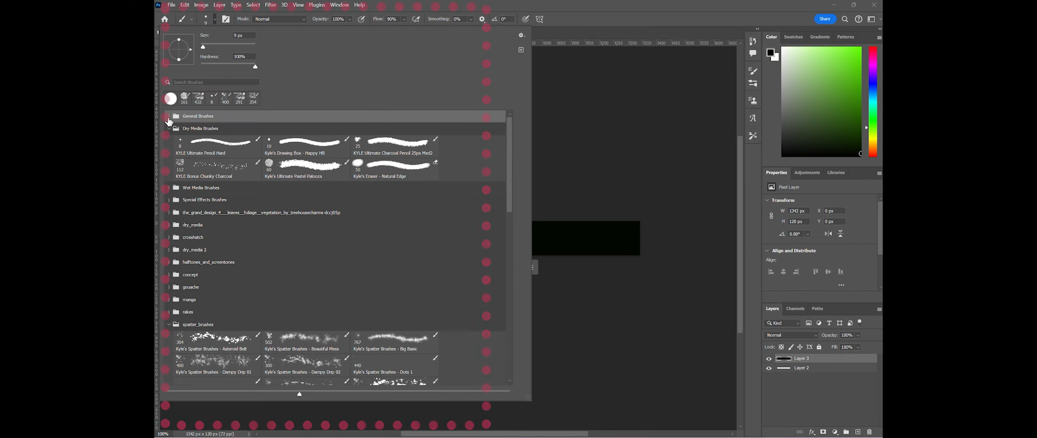
pyautogui.click(168, 128)
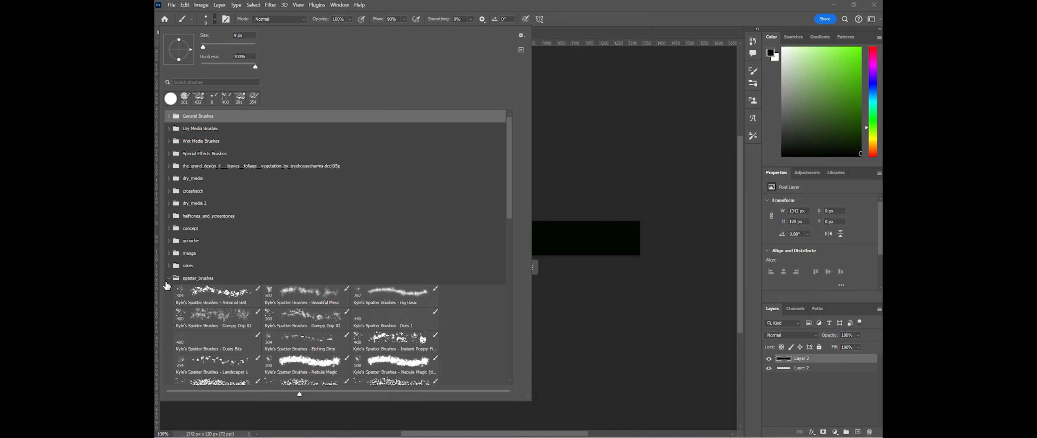
pyautogui.click(168, 278)
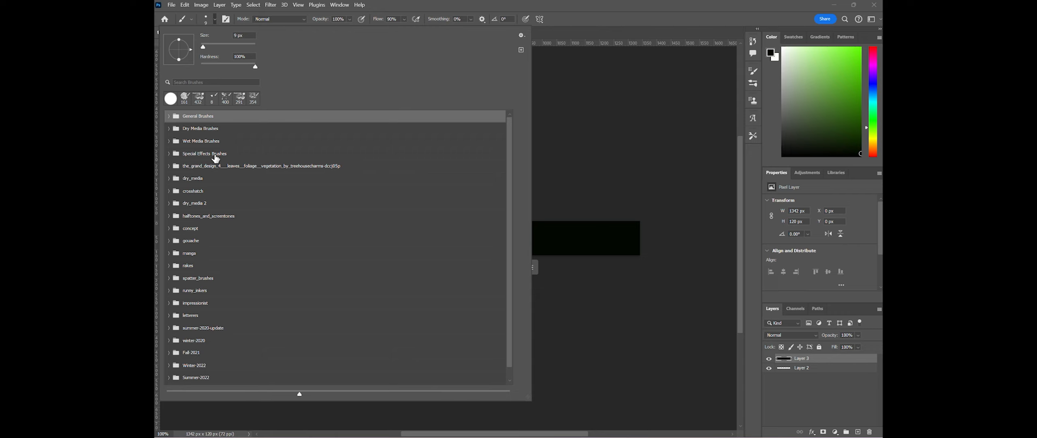
pyautogui.click(215, 156)
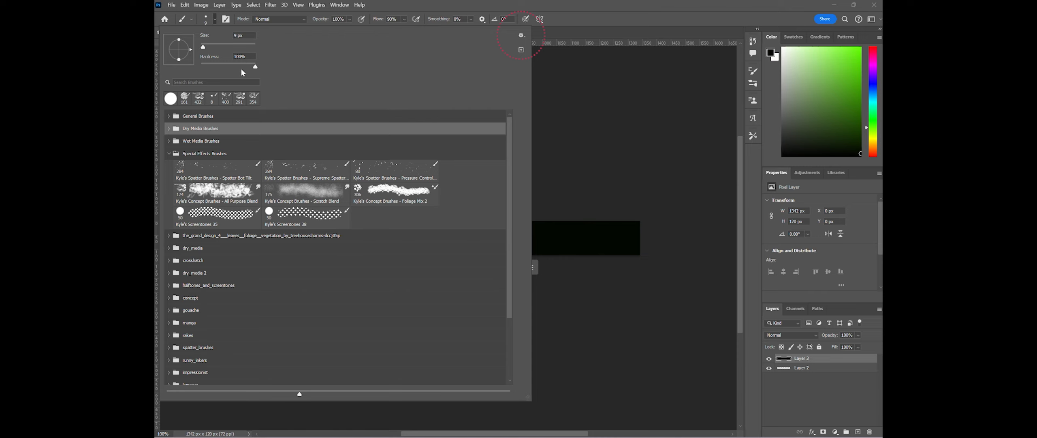
# Step: Open Adobe's Get More Brushes web page and look through the Photoshop brushes it offers
pyautogui.click(522, 37)
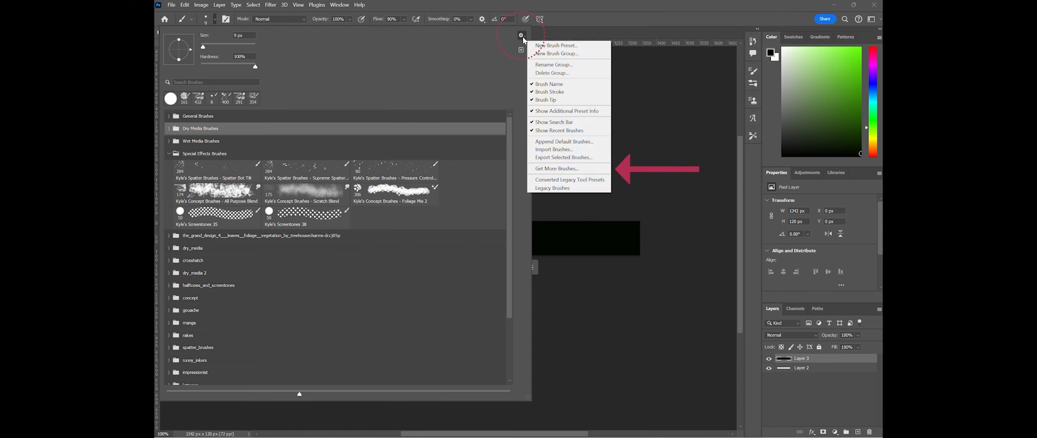
pyautogui.click(557, 168)
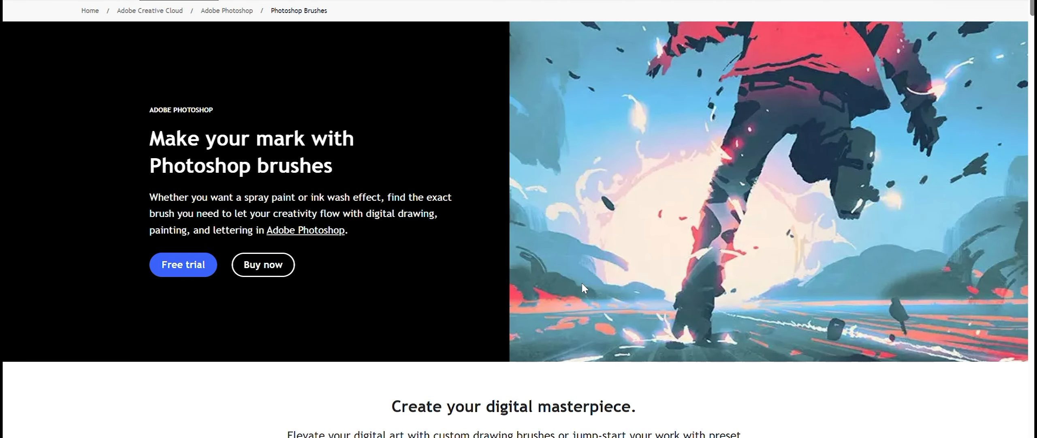
pyautogui.scroll(-10, 581, 282)
pyautogui.scroll(-10, 566, 253)
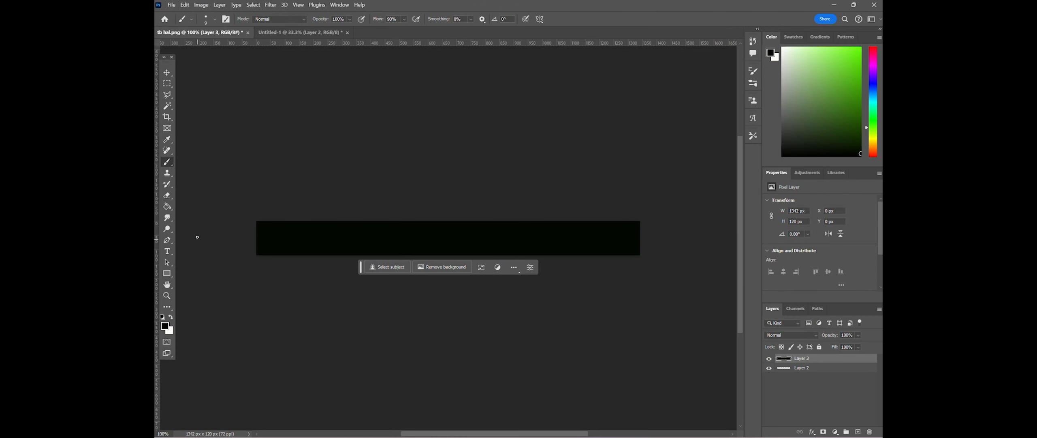
# Step: Reopen the brush presets and undo the white spatter strokes painted on Layer 3
pyautogui.click(214, 19)
pyautogui.hotkey('ctrl', 'z')
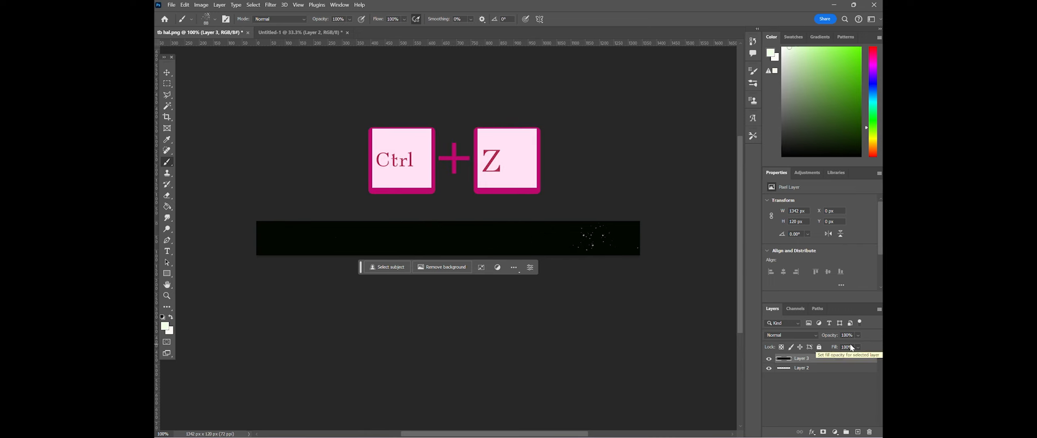
pyautogui.hotkey('ctrl', 'z')
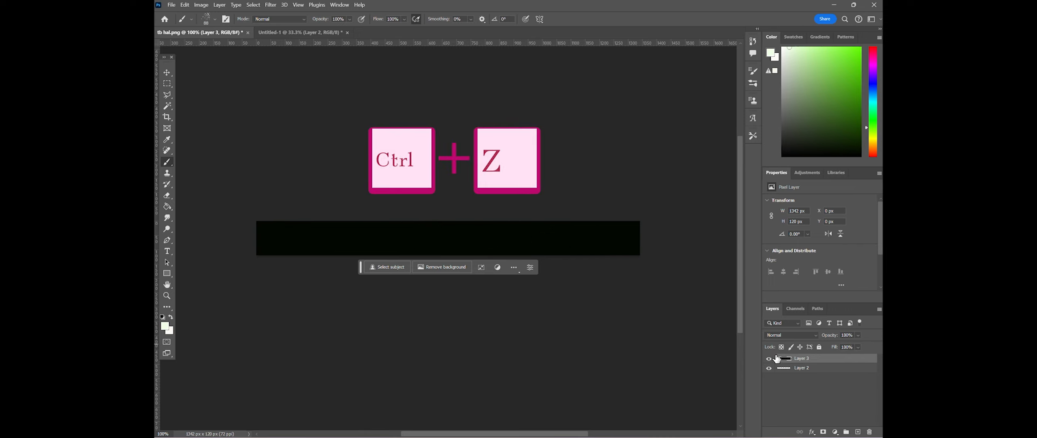
# Step: Add a new layer above Layer 3 and stamp small white spatter marks along the banner with the Brush Tool
pyautogui.click(169, 165)
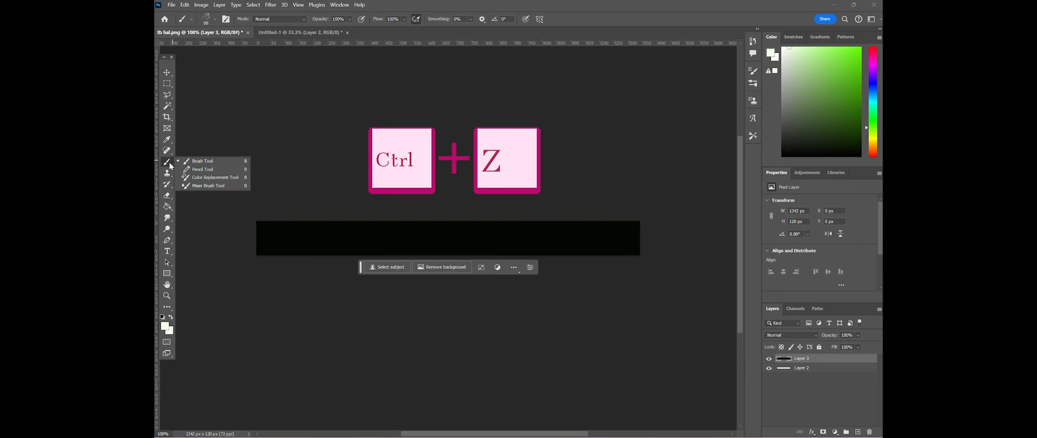
pyautogui.click(169, 164)
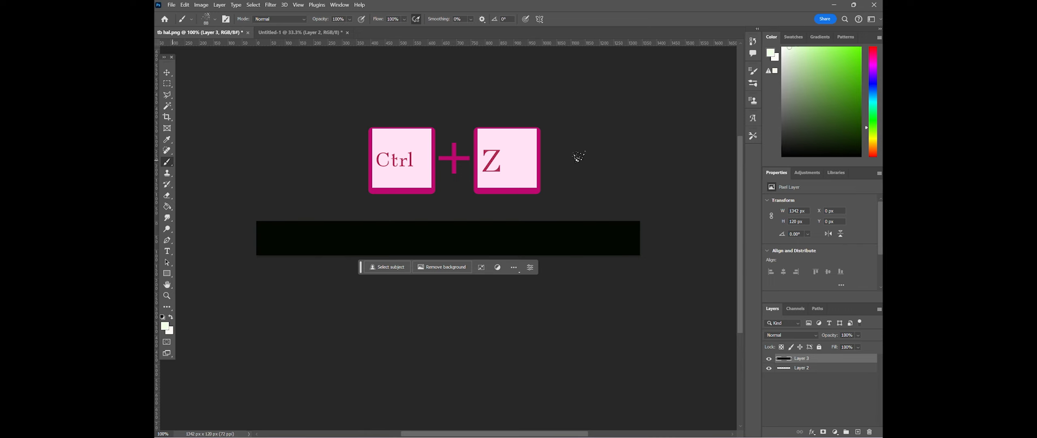
pyautogui.click(858, 432)
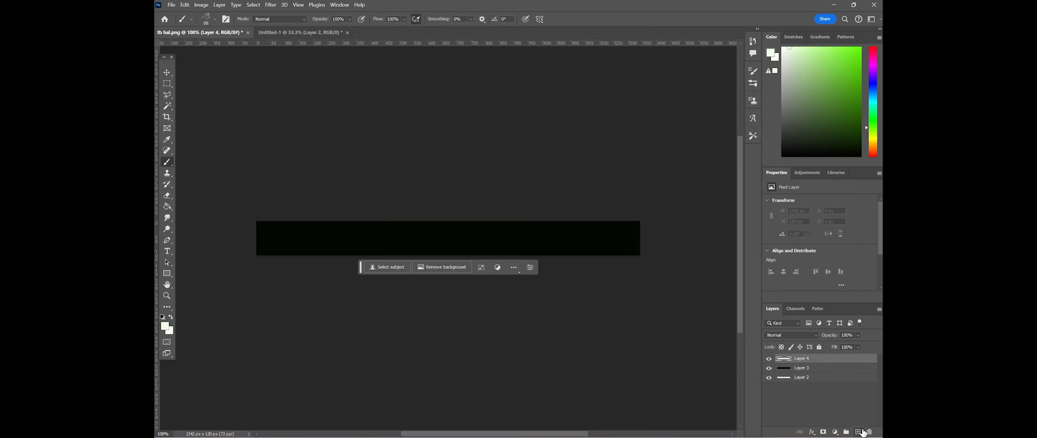
pyautogui.click(611, 245)
pyautogui.click(574, 249)
pyautogui.click(529, 242)
pyautogui.click(433, 234)
pyautogui.moveTo(478, 229); pyautogui.dragTo(430, 225)
pyautogui.hotkey('ctrl', 'z')
pyautogui.click(319, 229)
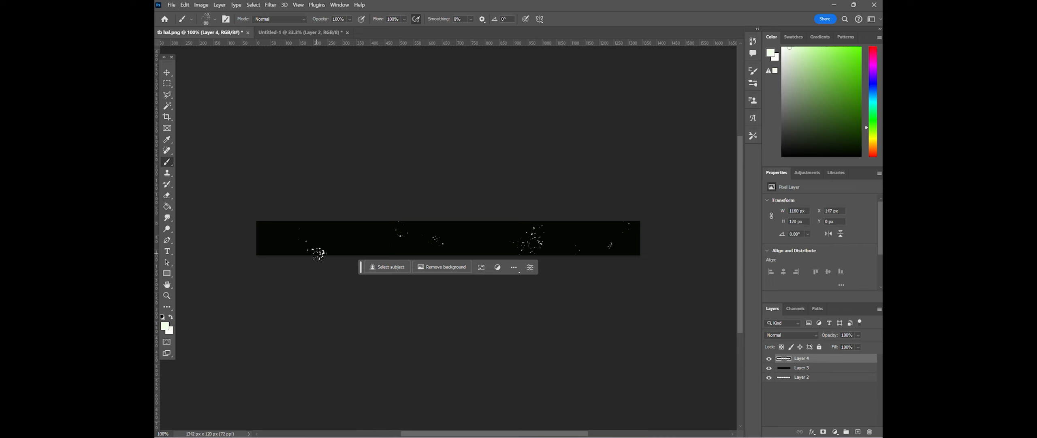
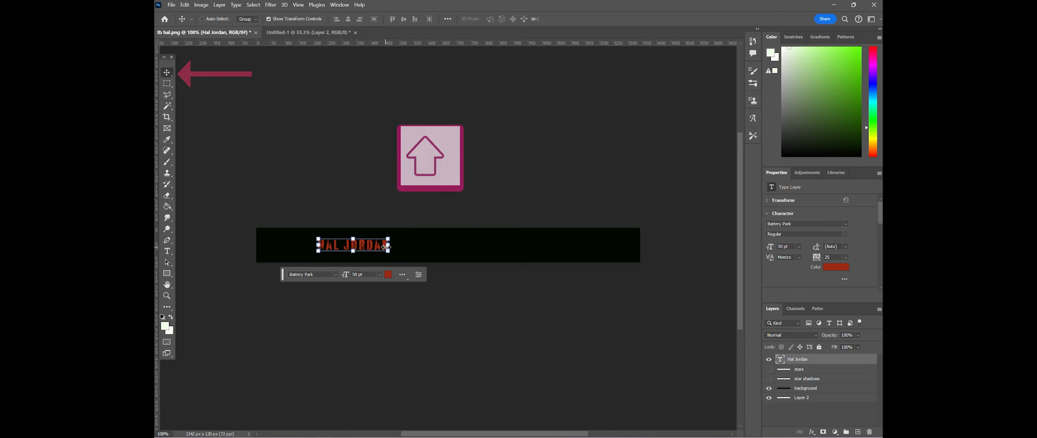
# Step: Scale the Hal Jordan text up to about 103 pt, and show the Green Lantern logo layer in Untitled-1 as reference
pyautogui.moveTo(387, 246); pyautogui.dragTo(464, 243)
pyautogui.click(318, 34)
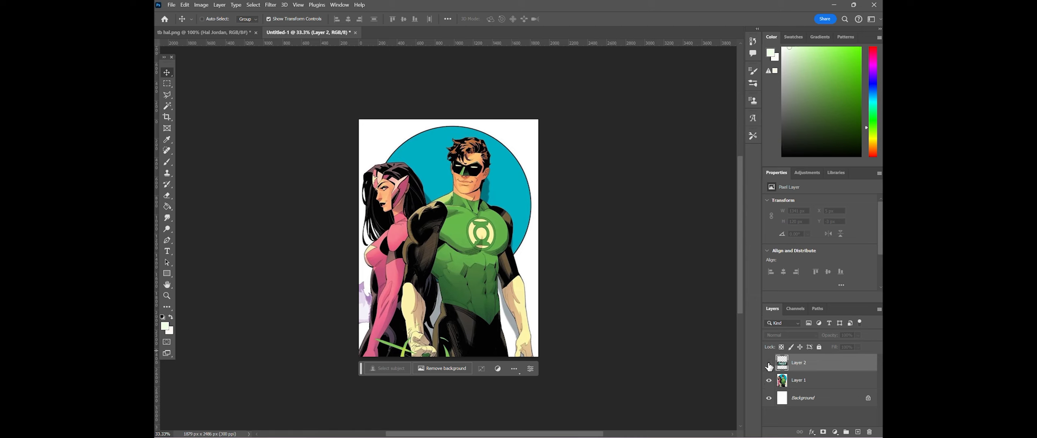
pyautogui.click(768, 362)
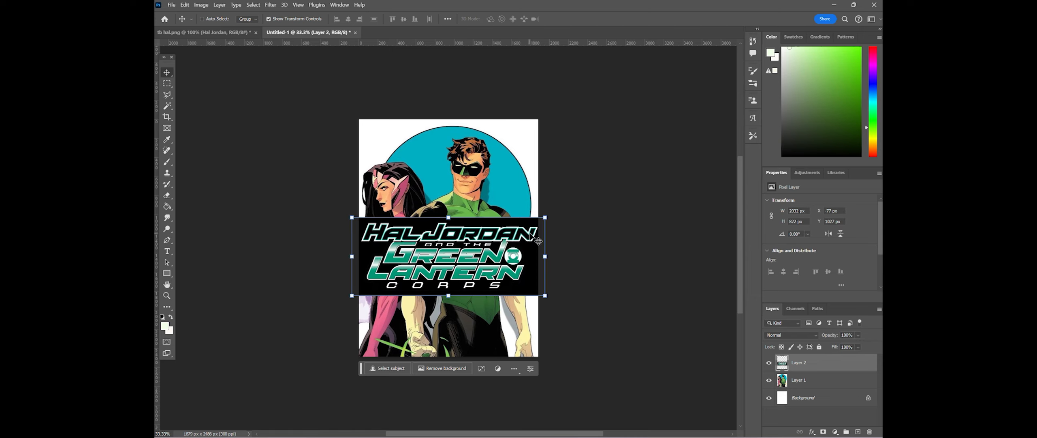
# Step: Return to tb hal.png, open the Adobe Fonts website from the font list and browse its font families
pyautogui.click(227, 35)
pyautogui.click(847, 225)
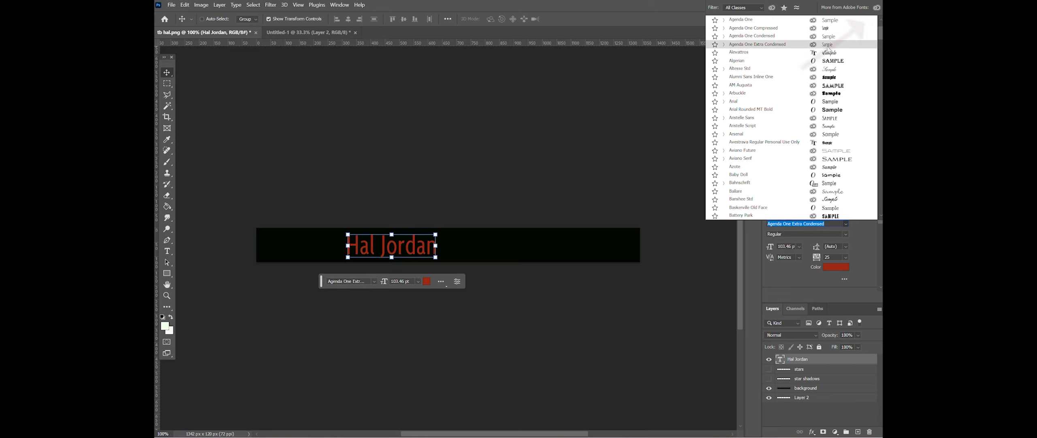
pyautogui.click(877, 8)
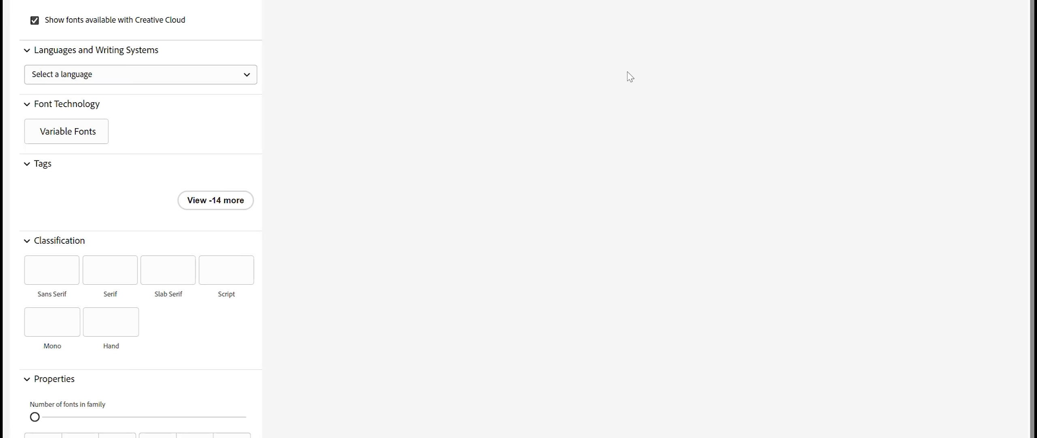
pyautogui.scroll(-10, 611, 162)
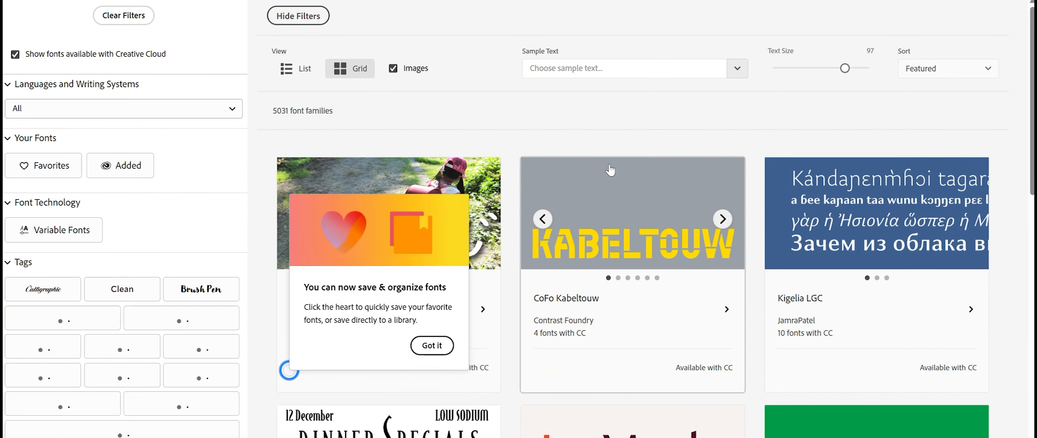
pyautogui.scroll(-15, 932, 282)
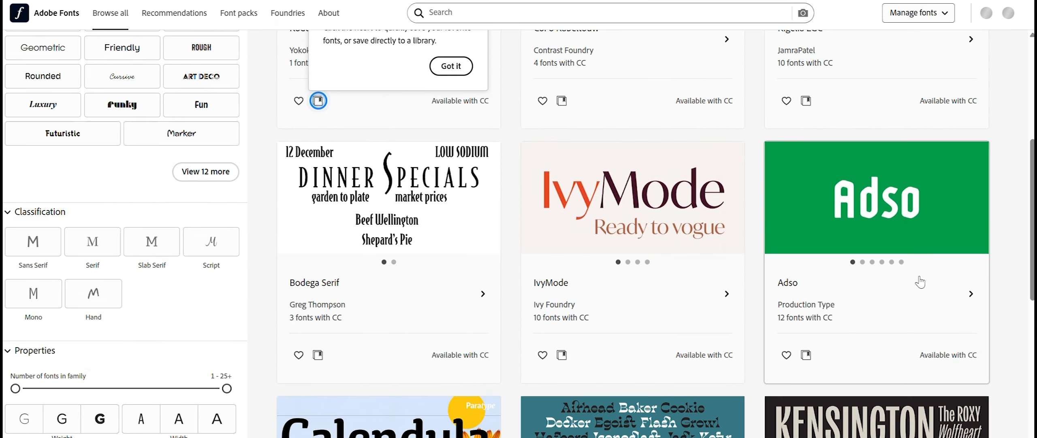
pyautogui.scroll(-6, 921, 284)
pyautogui.scroll(10, 920, 283)
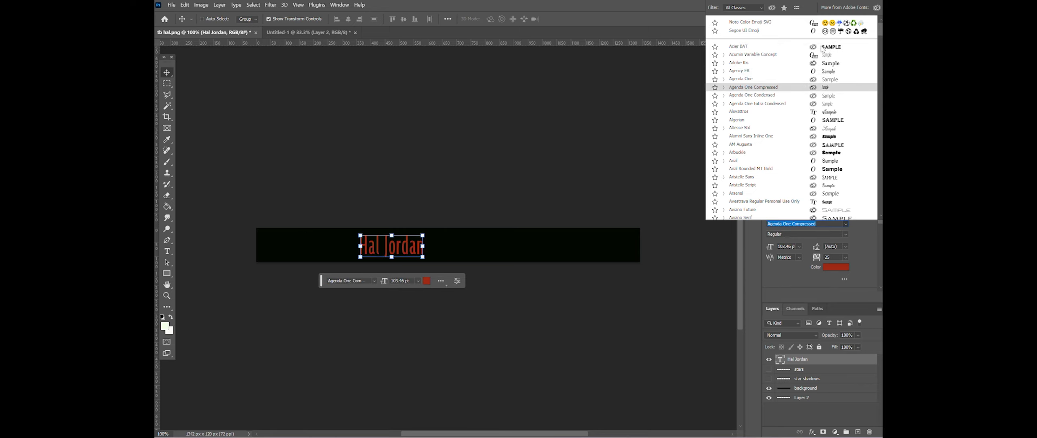
# Step: Preview different fonts on the Hal Jordan text and set it to Liquorstore Jazz
pyautogui.click(794, 88)
pyautogui.click(845, 234)
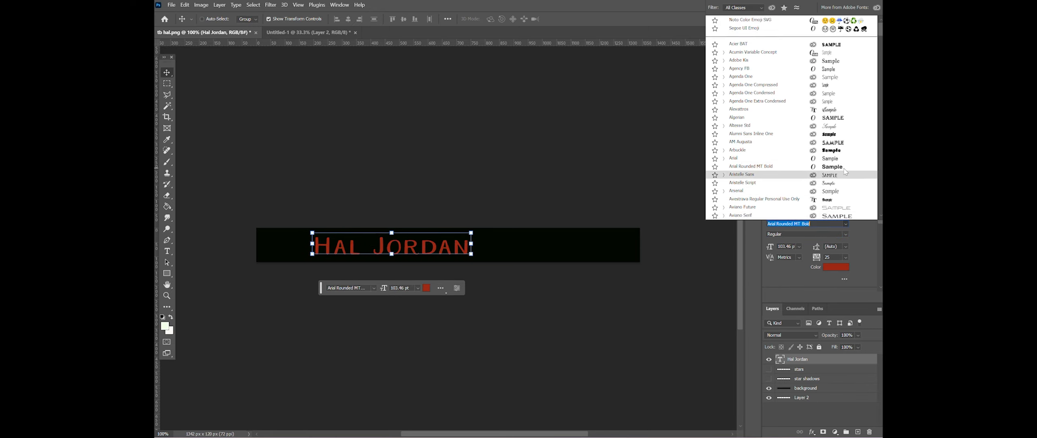
pyautogui.press('Up')
pyautogui.press('Up')
pyautogui.scroll(-18, 846, 172)
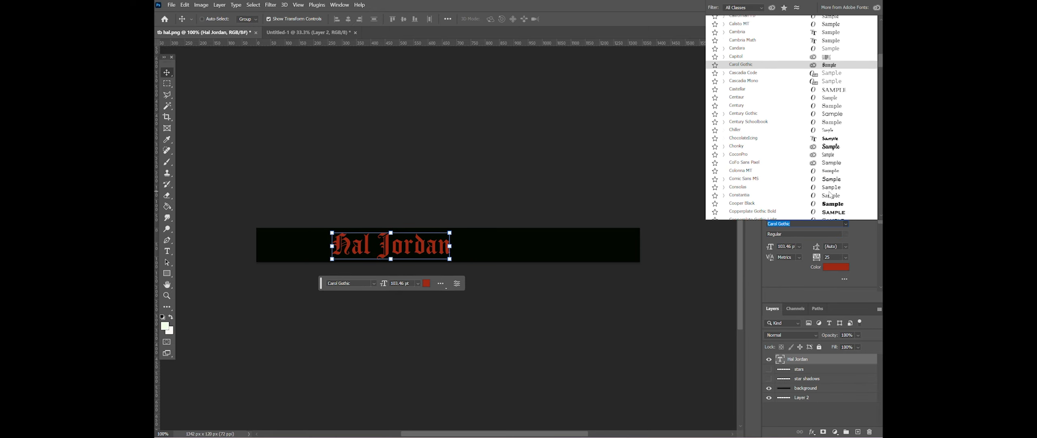
pyautogui.scroll(-20, 830, 193)
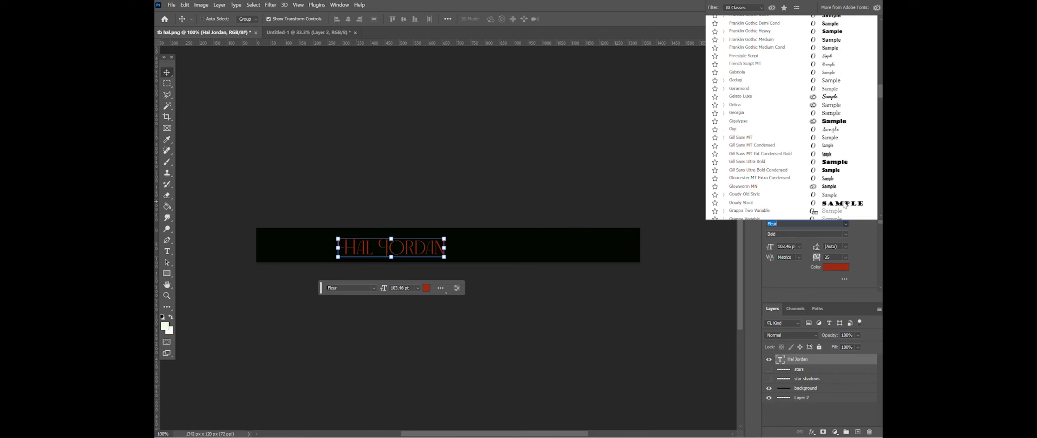
pyautogui.scroll(-2, 844, 202)
pyautogui.click(842, 181)
# Step: Try replacing the lowercase a in the Hal Jordan text with a capital A
pyautogui.doubleClick(367, 251)
pyautogui.press('BackSpace')
pyautogui.press('BackSpace')
pyautogui.write('A')
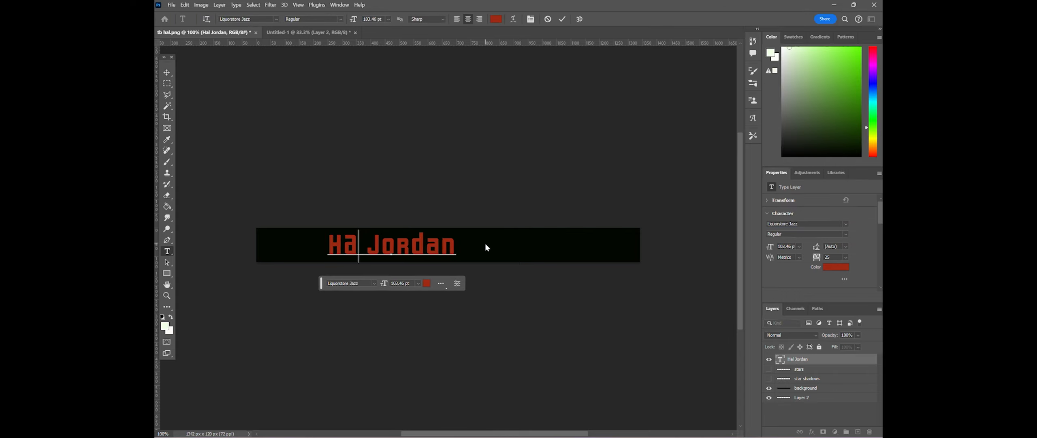
# Step: Try other fonts on the whole Hal Jordan text, such as Lucida Sans Unicode and Rig Sans
pyautogui.click(845, 223)
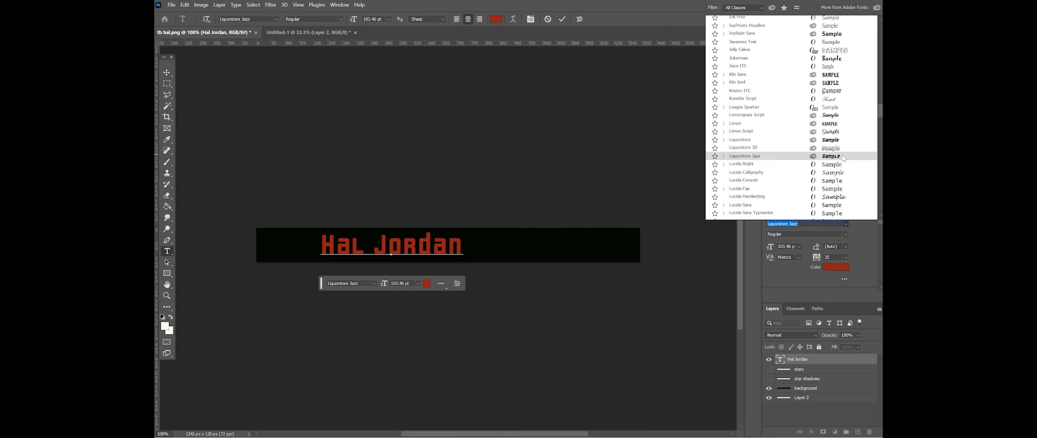
pyautogui.click(840, 173)
pyautogui.hotkey('ctrl', 'a')
pyautogui.click(846, 223)
pyautogui.scroll(-10, 838, 188)
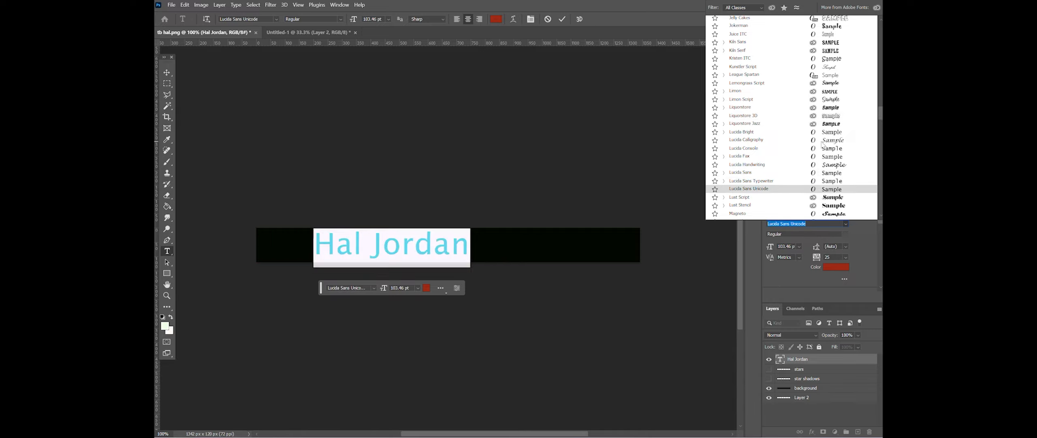
pyautogui.scroll(-15, 837, 188)
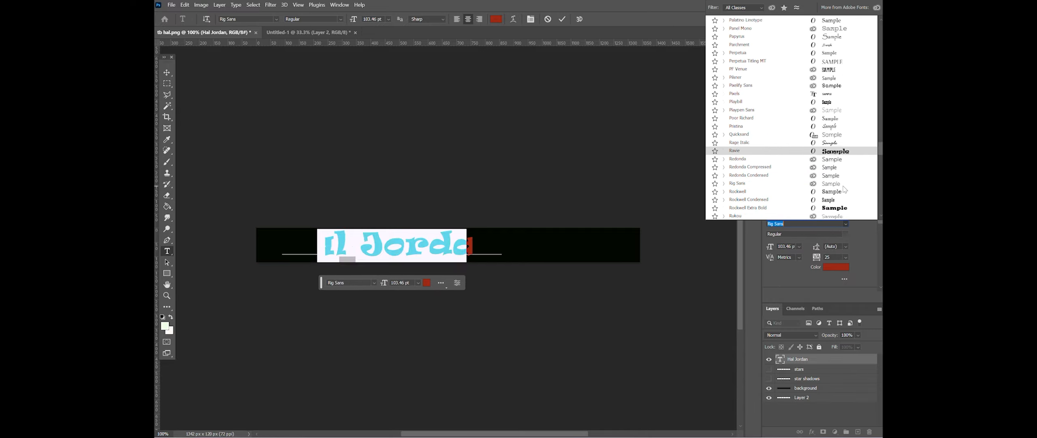
pyautogui.scroll(20, 843, 202)
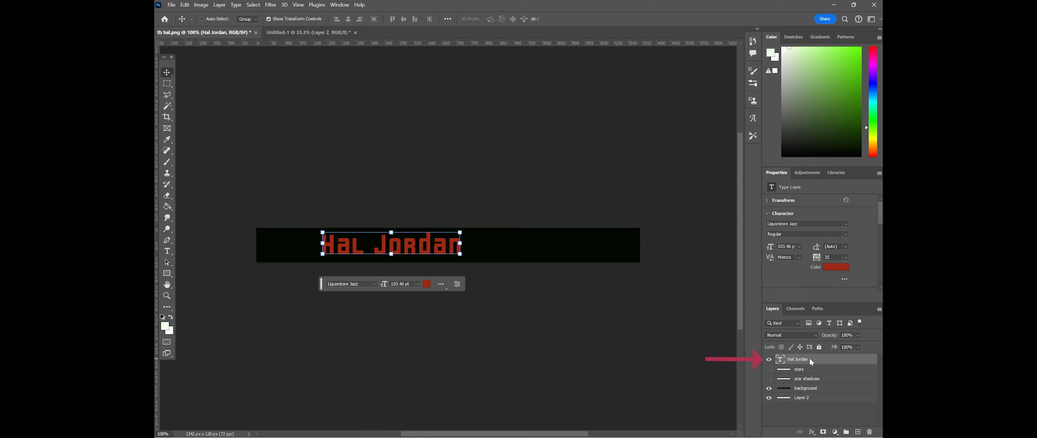
# Step: Add an Outer Glow effect to the Hal Jordan text layer and set the glow color to dark green
pyautogui.rightClick(809, 359)
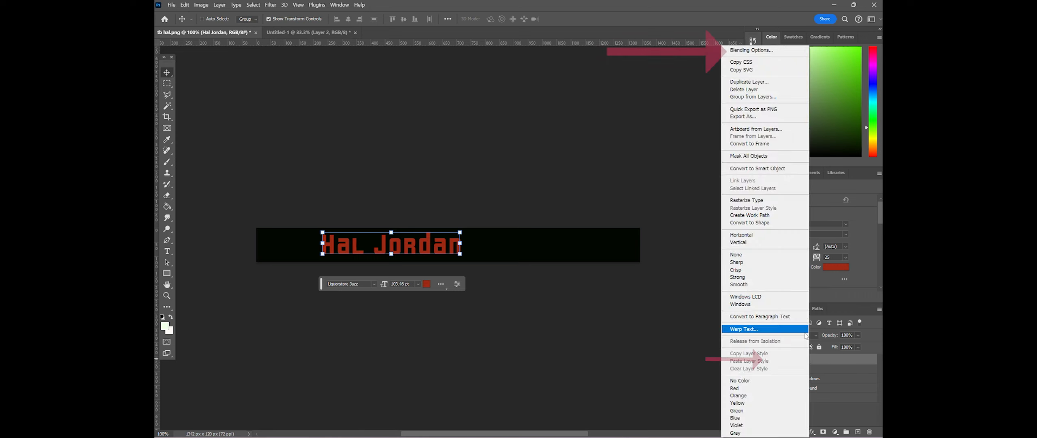
pyautogui.click(770, 50)
pyautogui.click(514, 289)
pyautogui.moveTo(548, 115); pyautogui.dragTo(543, 112)
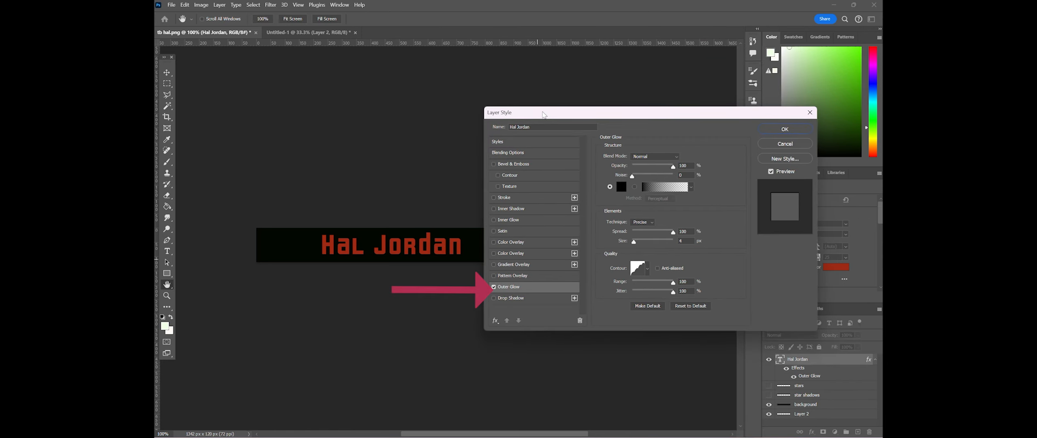
pyautogui.click(621, 187)
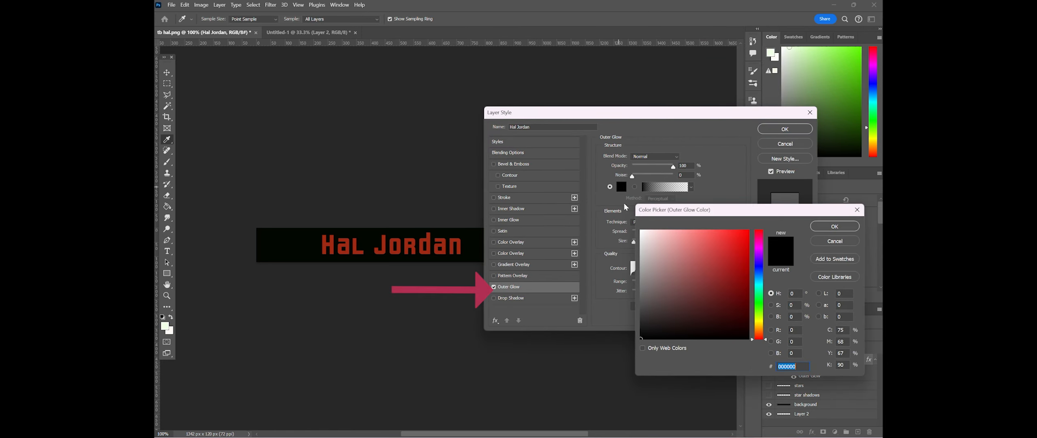
pyautogui.click(761, 304)
pyautogui.moveTo(739, 293); pyautogui.dragTo(768, 312)
pyautogui.click(827, 229)
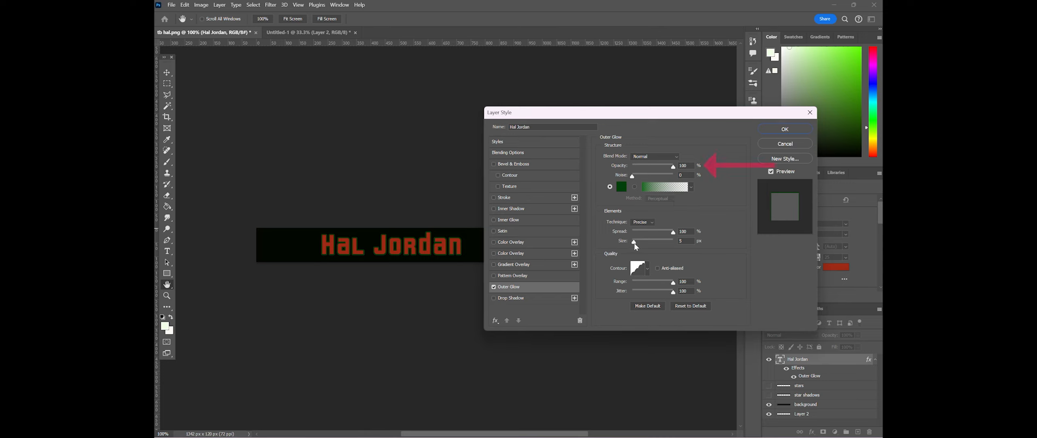
# Step: Set the Outer Glow's size to 7 px with spread and opacity at 100%, and apply the layer style
pyautogui.moveTo(635, 242); pyautogui.dragTo(670, 233)
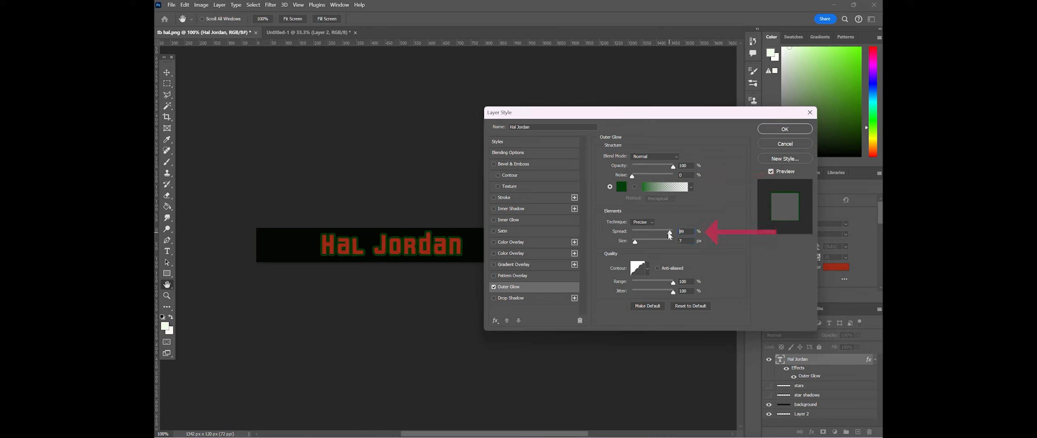
pyautogui.moveTo(669, 233)
pyautogui.mouseDown()
pyautogui.moveTo(653, 233)
pyautogui.moveTo(673, 232)
pyautogui.mouseUp()
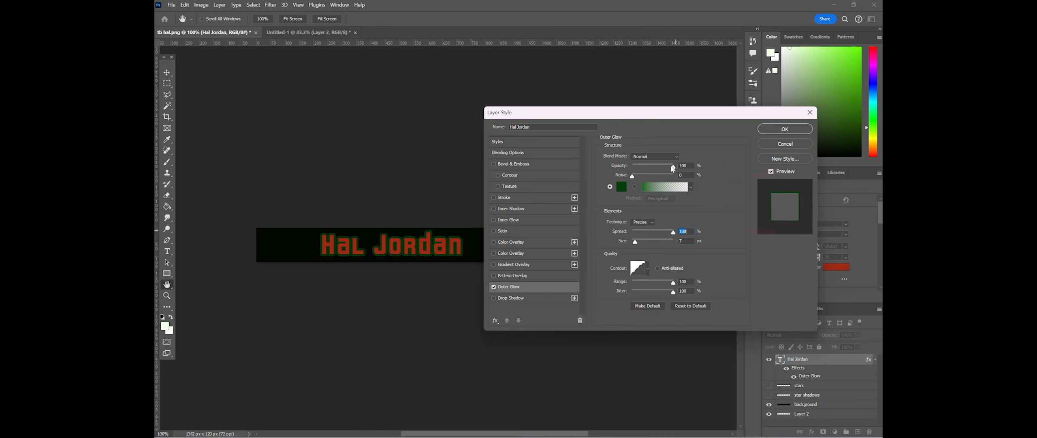
pyautogui.moveTo(673, 166)
pyautogui.mouseDown()
pyautogui.moveTo(647, 166)
pyautogui.moveTo(673, 167)
pyautogui.mouseUp()
pyautogui.click(786, 129)
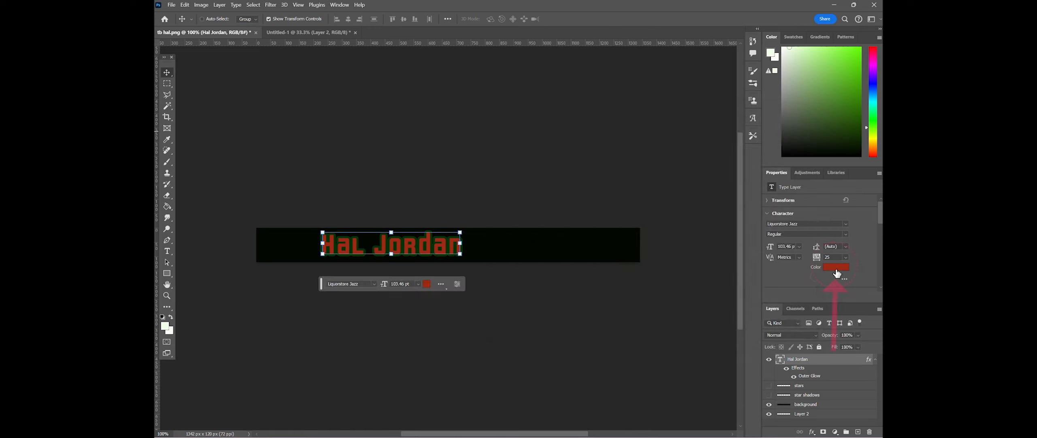
# Step: Change the Hal Jordan text color to black, 000000
pyautogui.click(836, 267)
pyautogui.write('000000')
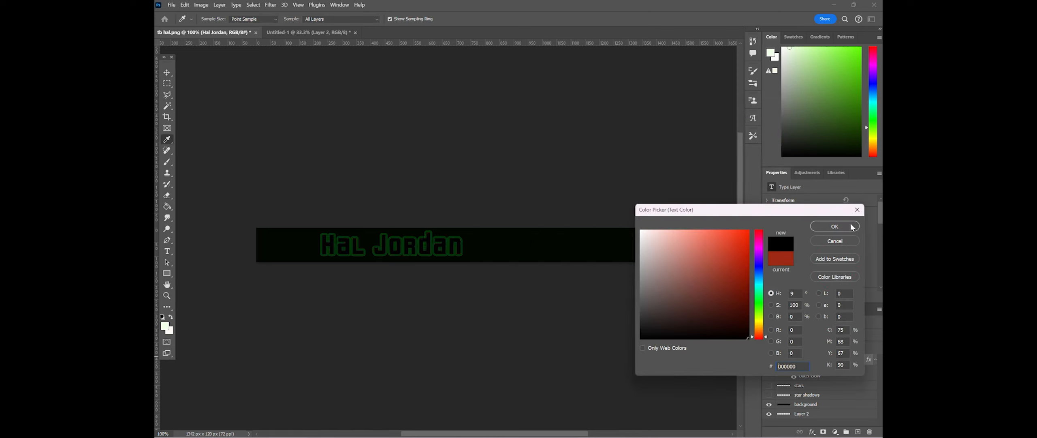
pyautogui.click(852, 227)
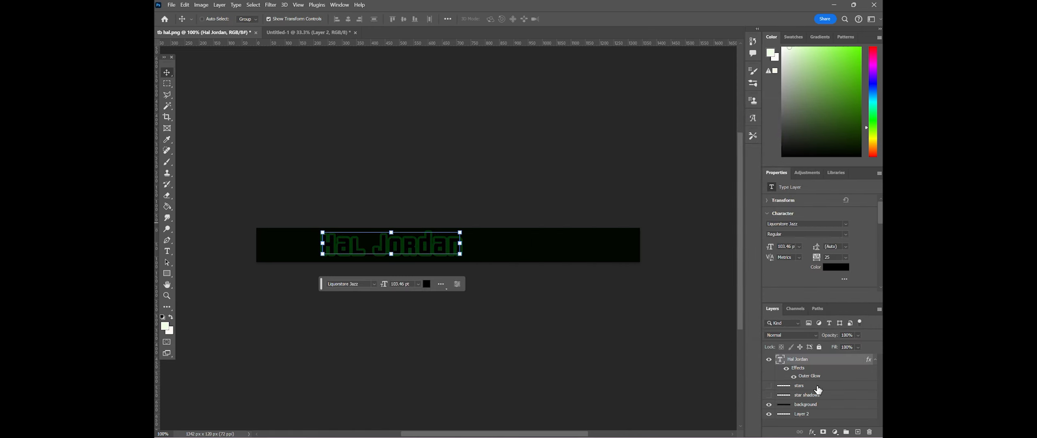
# Step: Add a new layer above the Hal Jordan text layer and select both layers
pyautogui.click(857, 431)
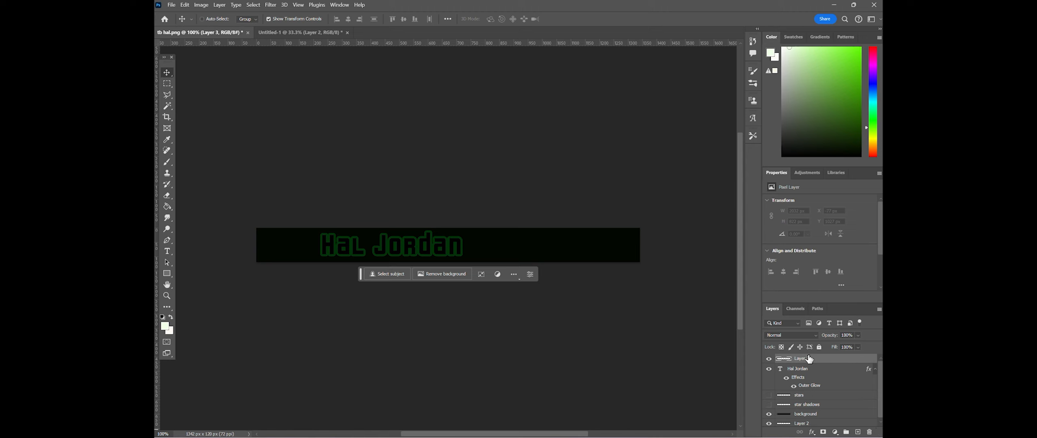
pyautogui.rightClick(817, 371)
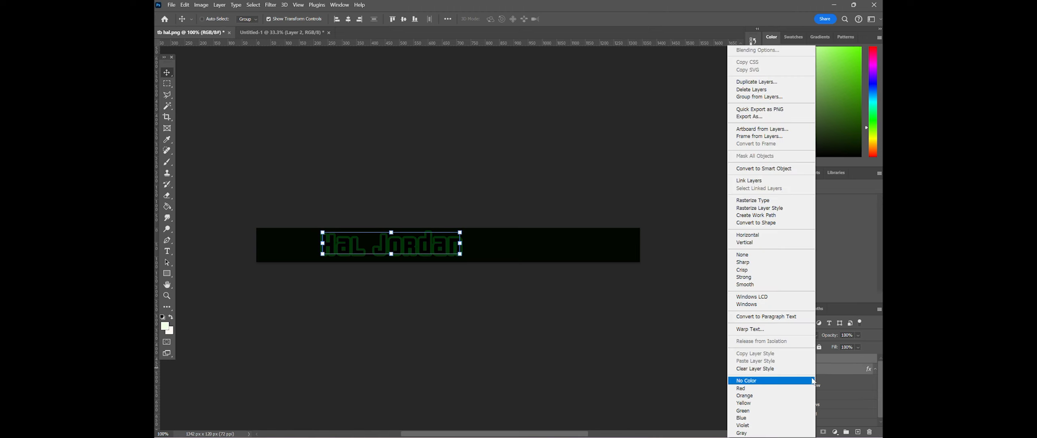
pyautogui.click(812, 380)
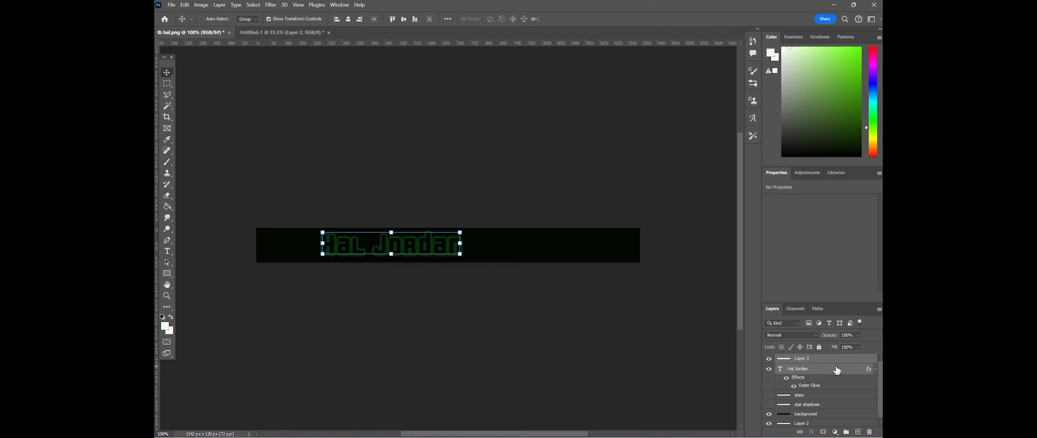
# Step: Apply the Paint Bucket to the lettering on the Hal Jordan layer and agree to rasterize the type
pyautogui.click(837, 369)
pyautogui.click(167, 206)
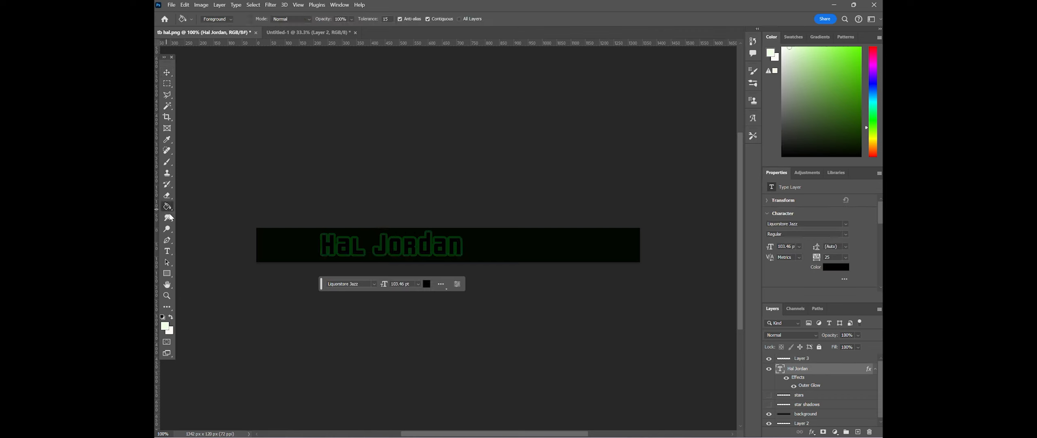
pyautogui.click(350, 242)
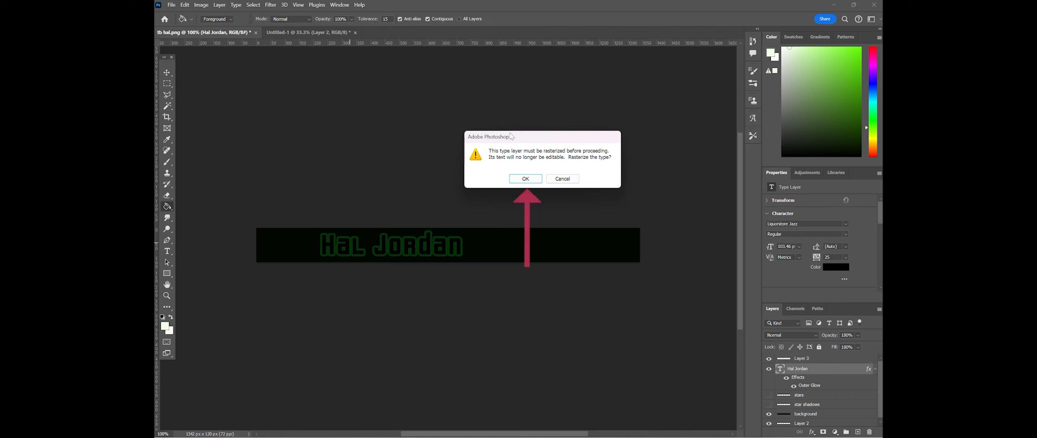
pyautogui.click(525, 179)
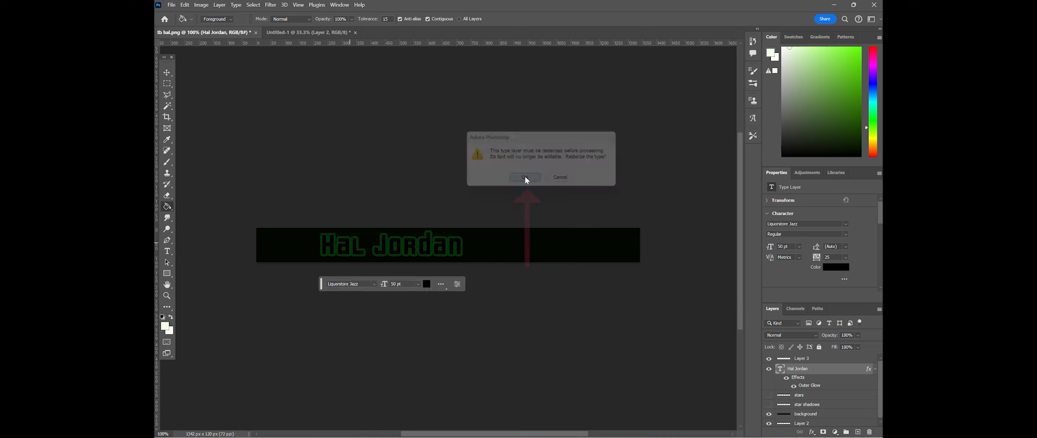
# Step: Merge Layer 3 with the rasterized Hal Jordan layer
pyautogui.keyDown('ctrl'); pyautogui.click(811, 359); pyautogui.keyUp('ctrl')
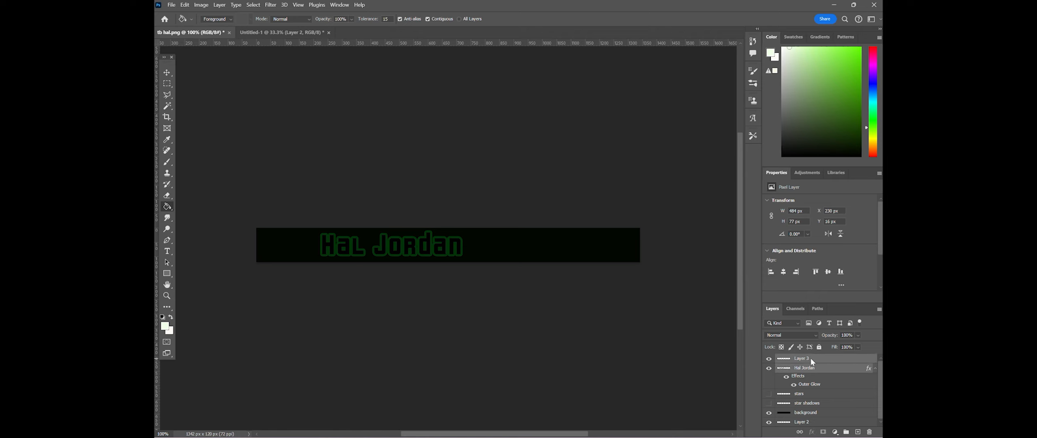
pyautogui.rightClick(811, 358)
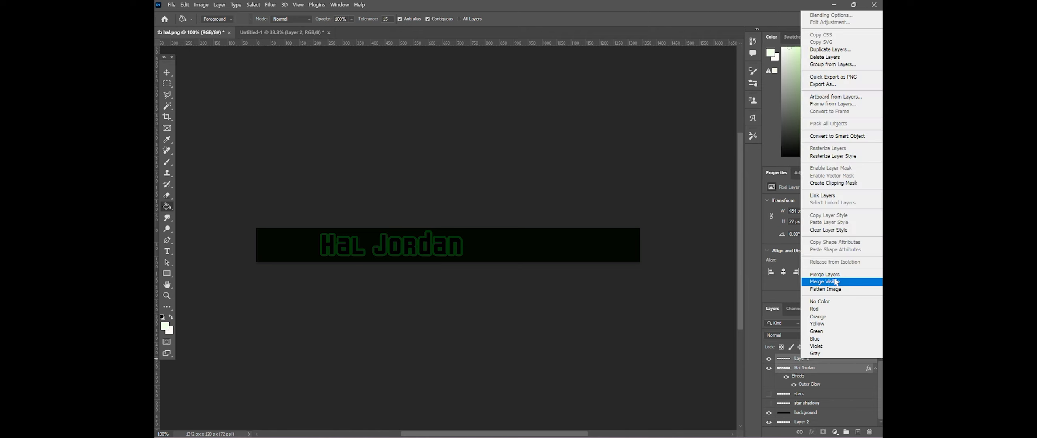
pyautogui.click(825, 274)
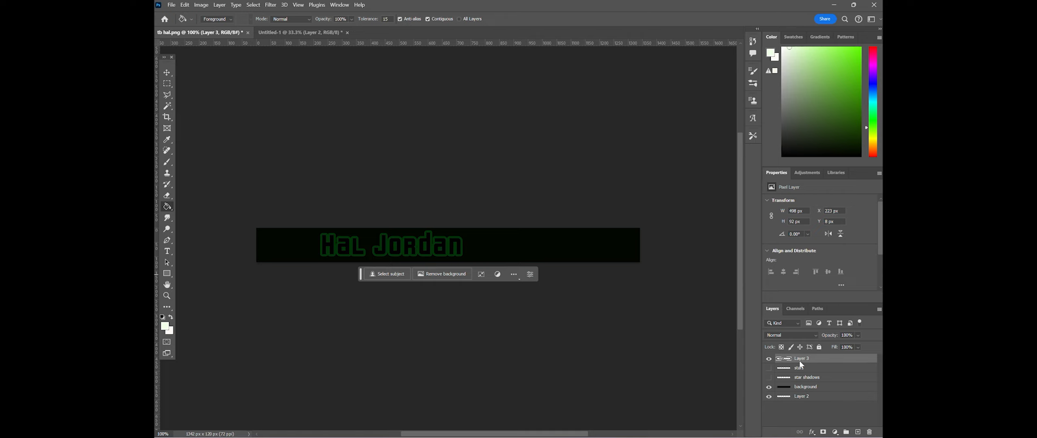
# Step: Add a white Outer Glow with a 7 px size around the green-edged lettering on the merged layer
pyautogui.rightClick(817, 380)
pyautogui.click(859, 18)
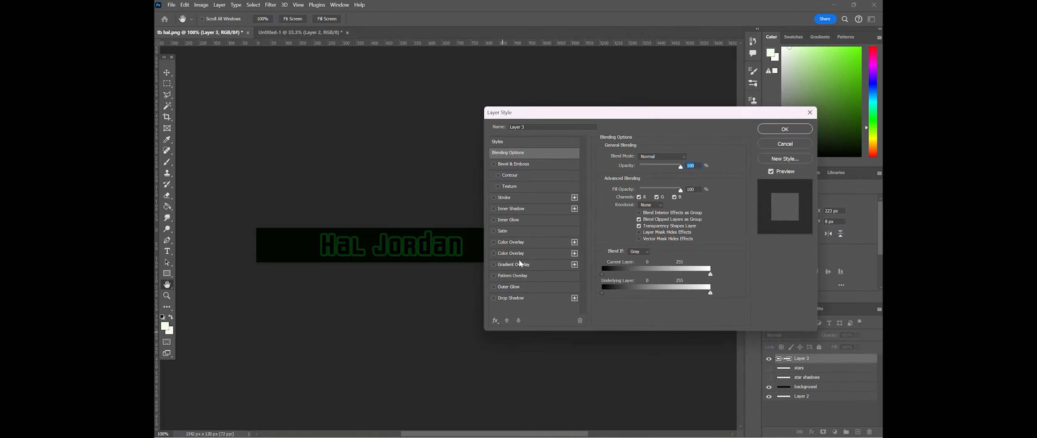
pyautogui.click(509, 286)
pyautogui.click(621, 186)
pyautogui.click(833, 227)
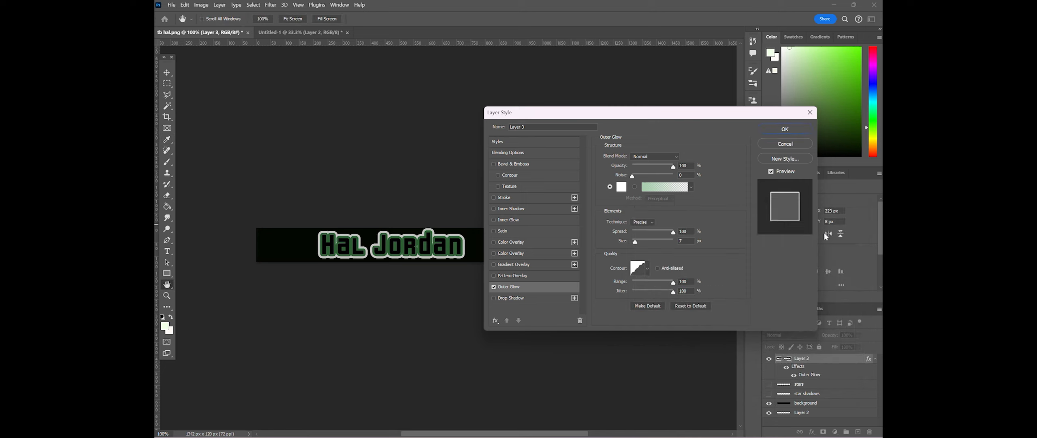
pyautogui.click(785, 128)
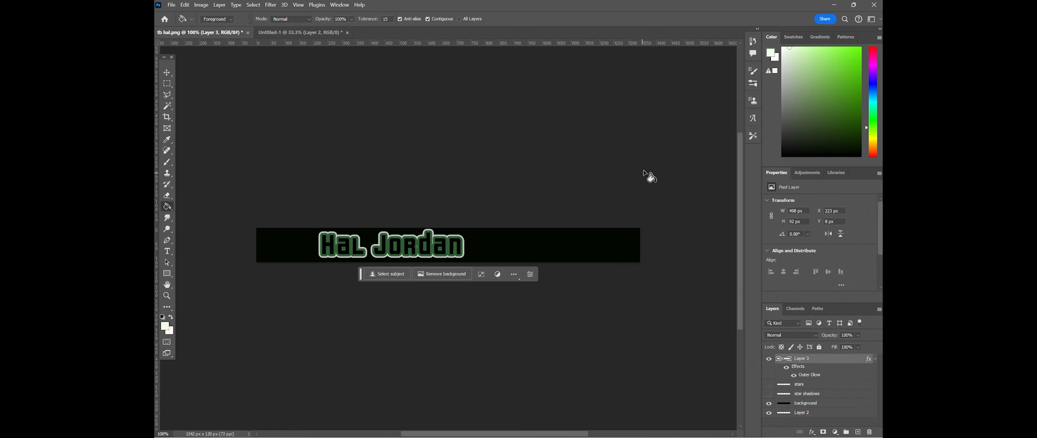
# Step: Rename the merged lettering layer as Hal
pyautogui.doubleClick(802, 358)
pyautogui.write('Hal')
pyautogui.press('Return')
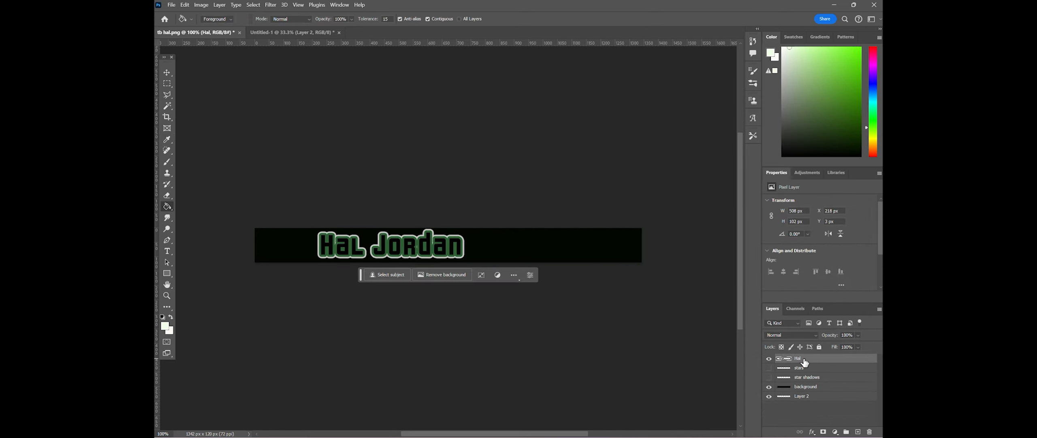
# Step: Sample the green from the outline of the J with the Eyedropper as the foreground color
pyautogui.hotkey('ctrl', '=')
pyautogui.hotkey('ctrl', '=')
pyautogui.hotkey('ctrl', '=')
pyautogui.hotkey('ctrl', '=')
pyautogui.hotkey('ctrl', '=')
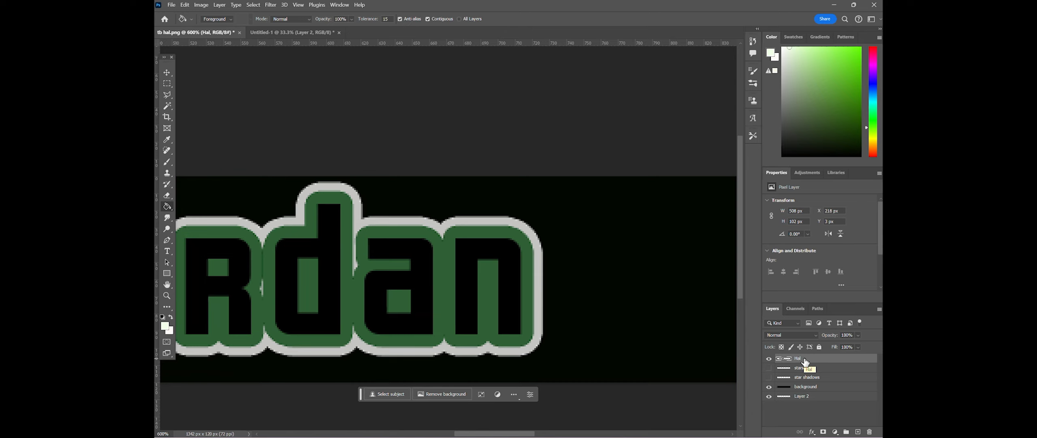
pyautogui.moveTo(514, 433); pyautogui.dragTo(490, 433)
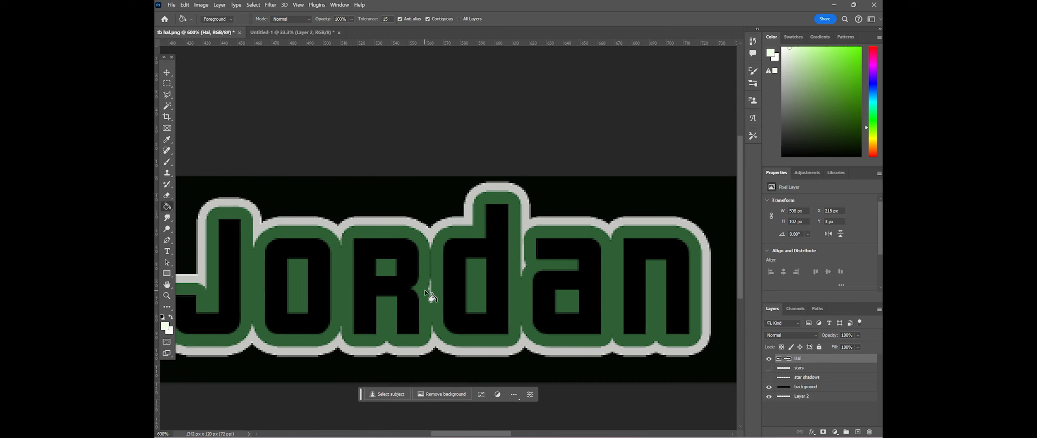
pyautogui.click(170, 160)
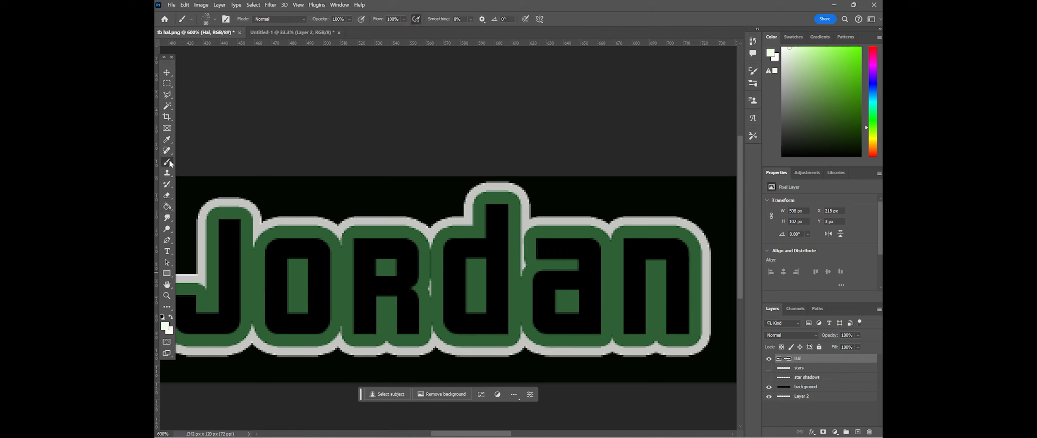
pyautogui.click(166, 139)
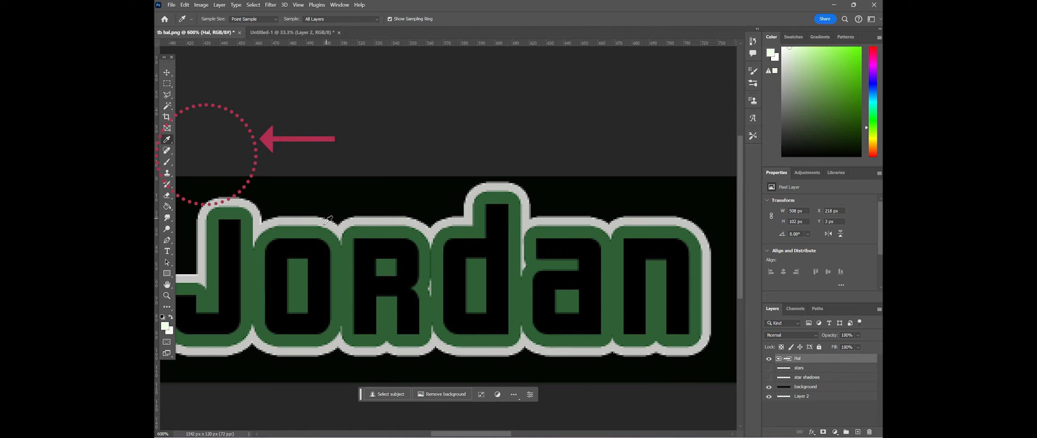
pyautogui.rightClick(167, 139)
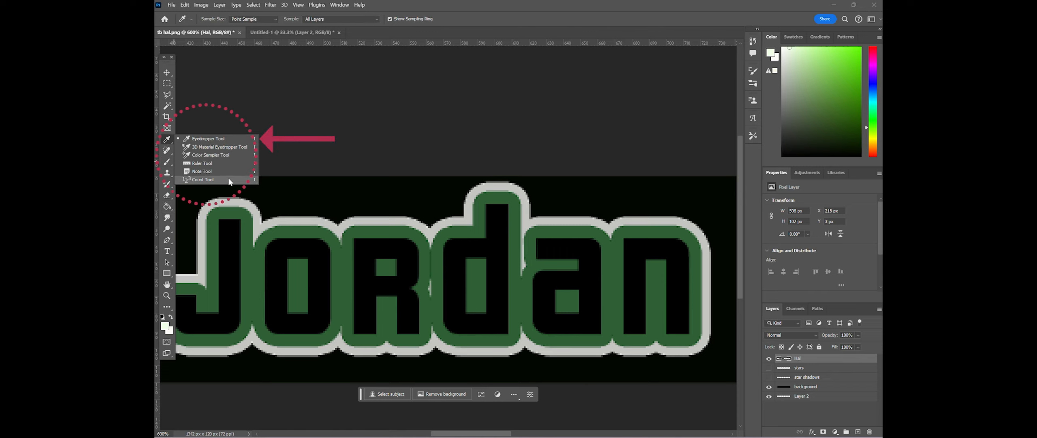
pyautogui.click(221, 141)
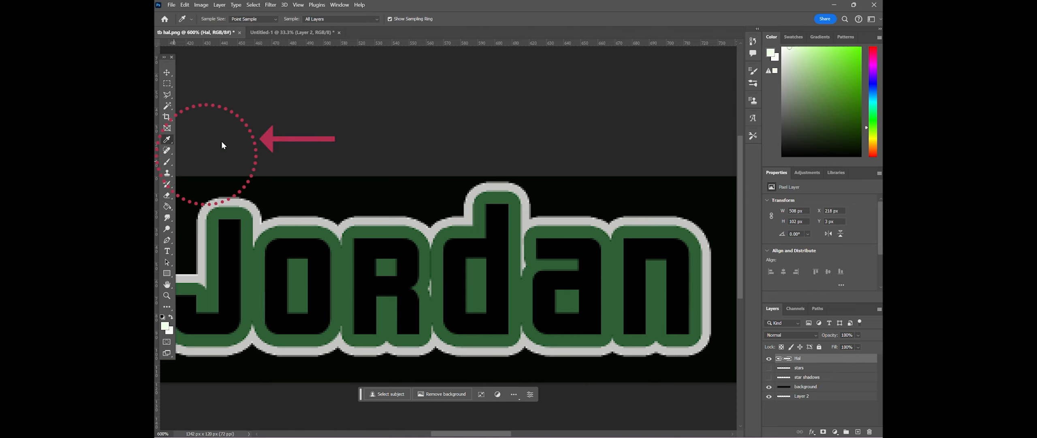
pyautogui.click(223, 214)
# Step: Paint over the pale gap between the R and D in green with a 10 px Hard Round Pressure Size brush
pyautogui.click(166, 161)
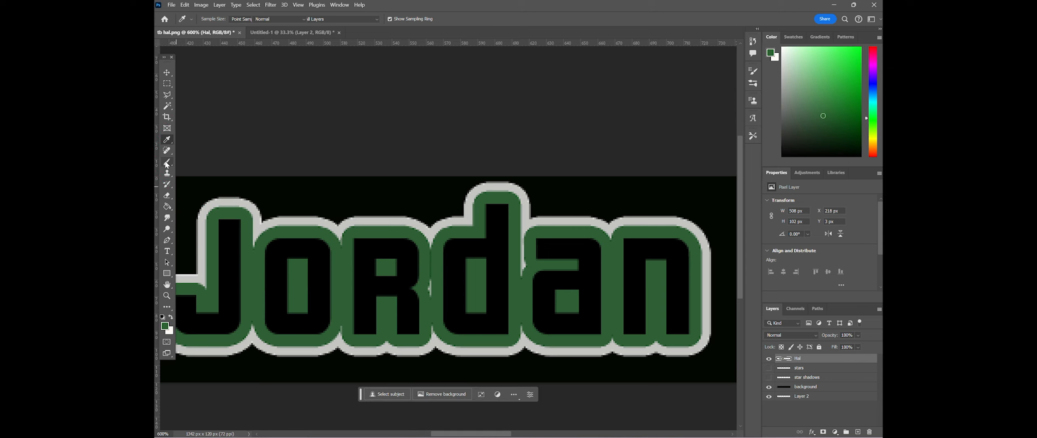
pyautogui.click(207, 18)
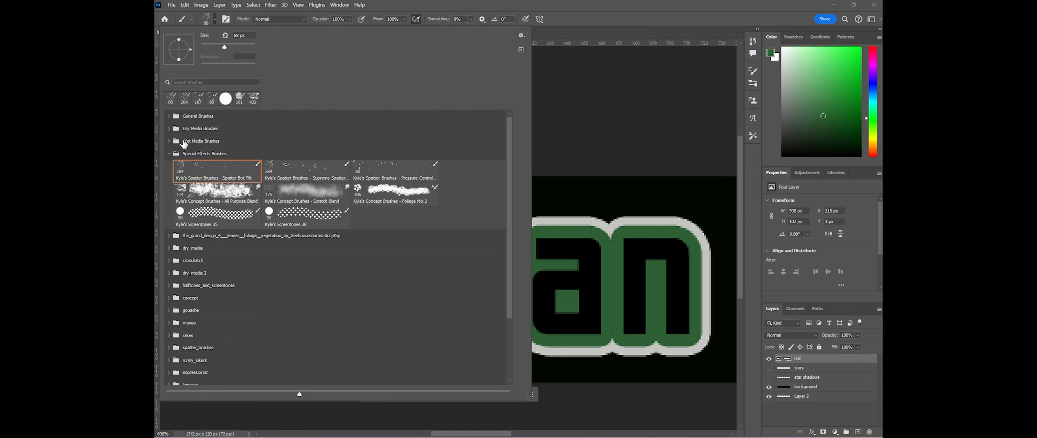
pyautogui.click(169, 116)
pyautogui.click(203, 157)
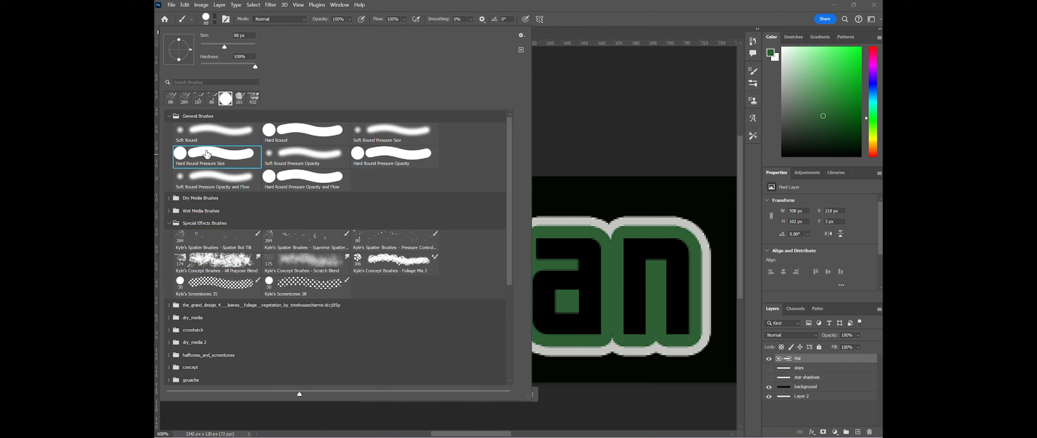
pyautogui.click(349, 19)
pyautogui.click(207, 19)
pyautogui.write('10')
pyautogui.press('Return')
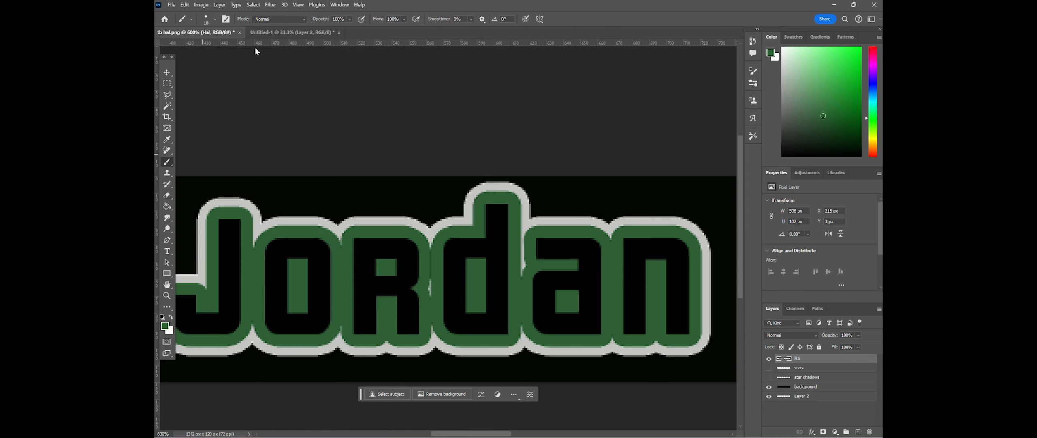
pyautogui.moveTo(433, 284); pyautogui.dragTo(431, 296)
pyautogui.moveTo(499, 433); pyautogui.dragTo(429, 433)
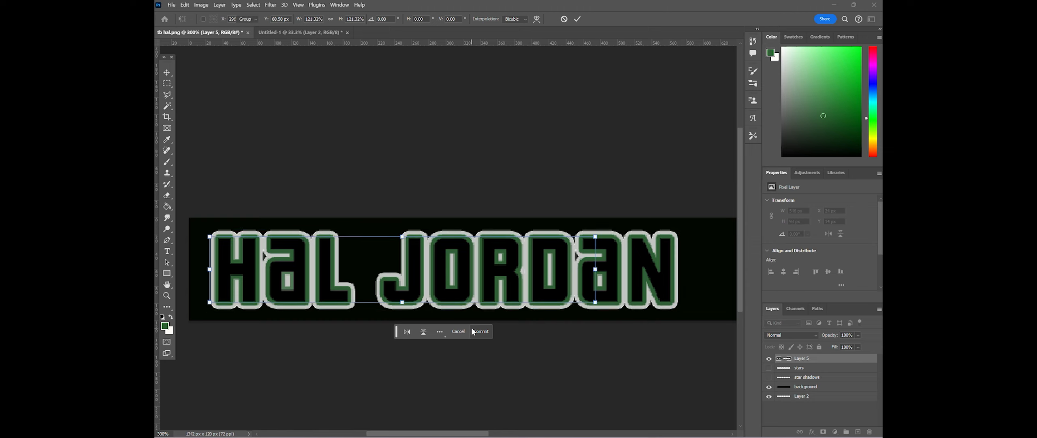
# Step: Apply the lettering's enlargement at 121.32%, and skew its upper edge slightly to the right so the letters slant
pyautogui.click(474, 331)
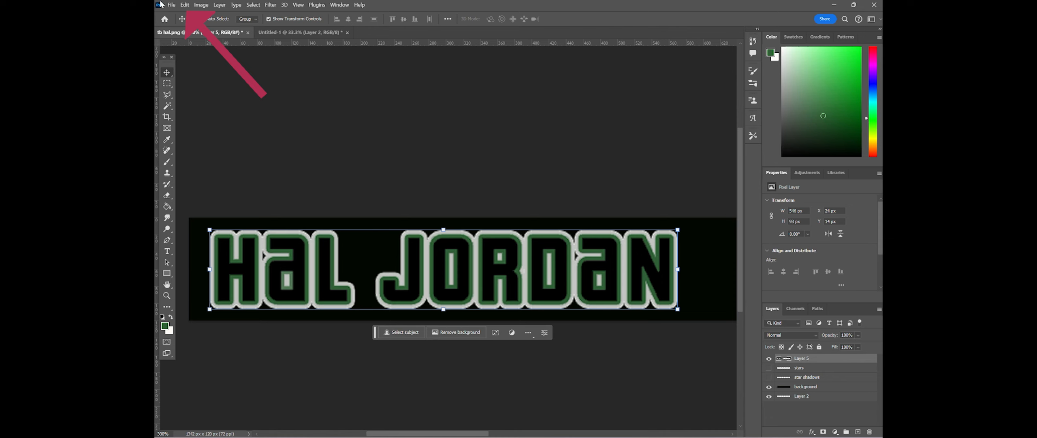
pyautogui.click(185, 4)
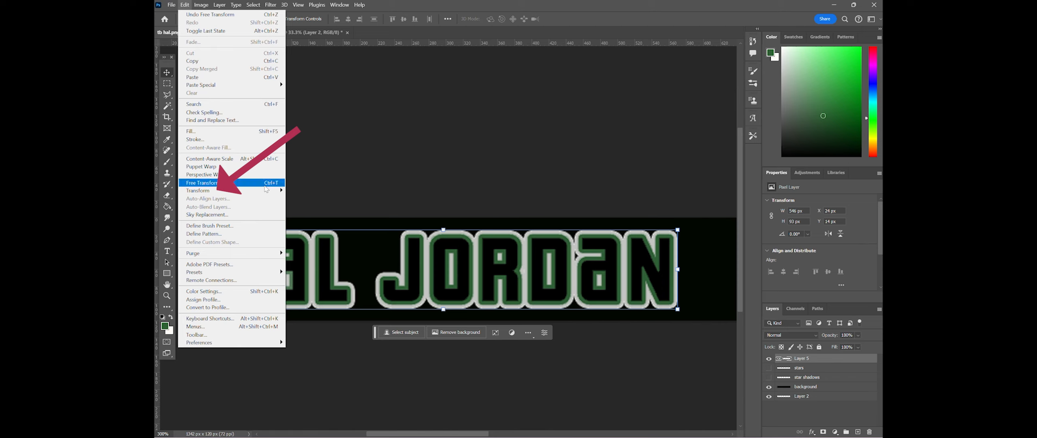
pyautogui.moveTo(210, 190)
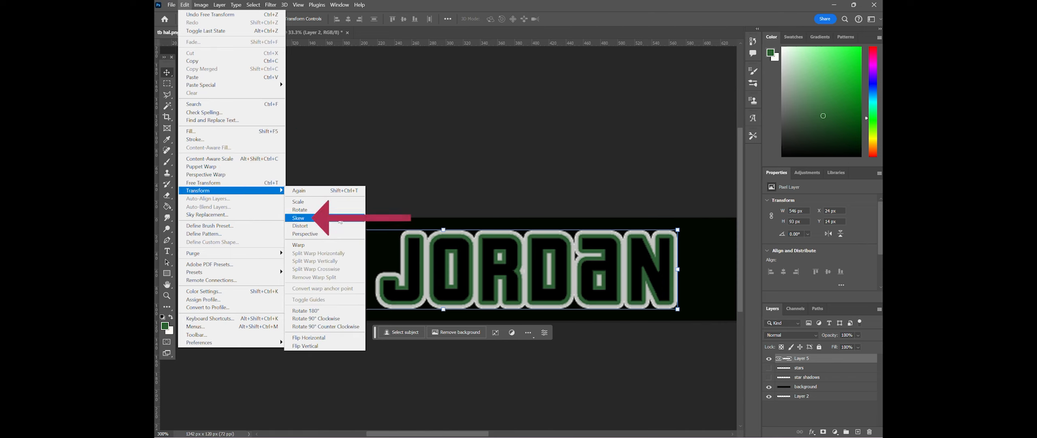
pyautogui.click(340, 222)
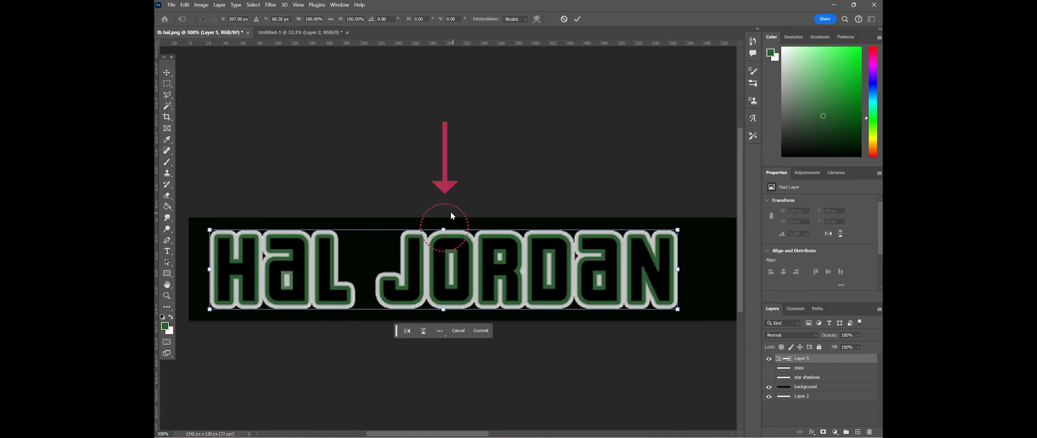
pyautogui.moveTo(444, 229); pyautogui.dragTo(461, 235)
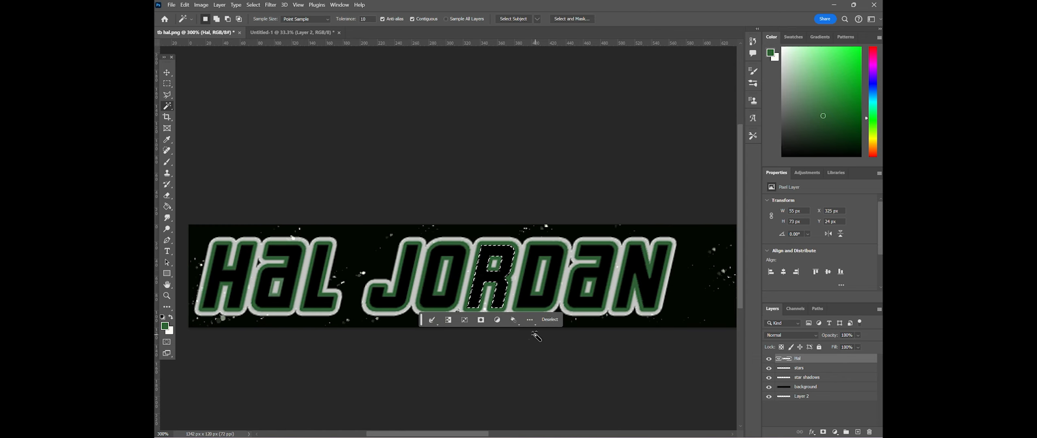
# Step: Try to clear the black fills of the letters R, D, A and N on the Hal layer with the Magic Wand
pyautogui.hotkey('ctrl', 'd')
pyautogui.rightClick(167, 106)
pyautogui.click(215, 125)
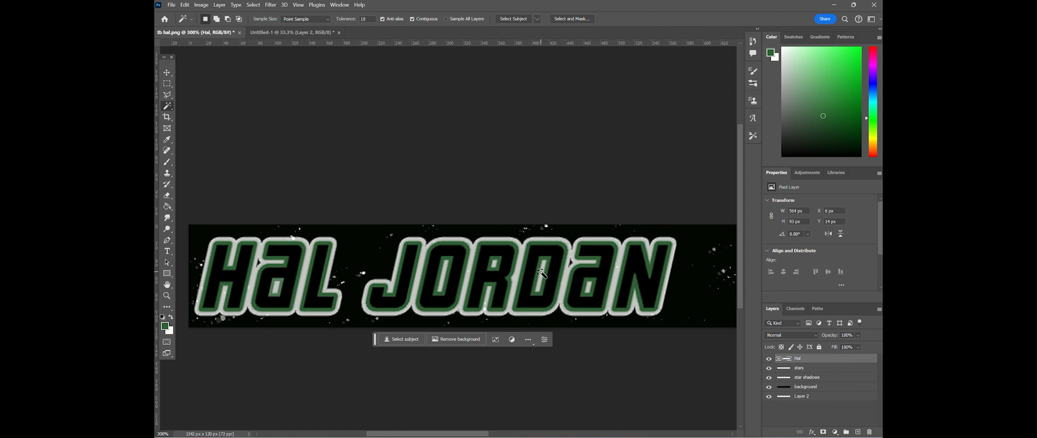
pyautogui.click(508, 258)
pyautogui.press('Delete')
pyautogui.click(550, 269)
pyautogui.press('Delete')
pyautogui.click(604, 272)
pyautogui.press('Delete')
pyautogui.click(644, 272)
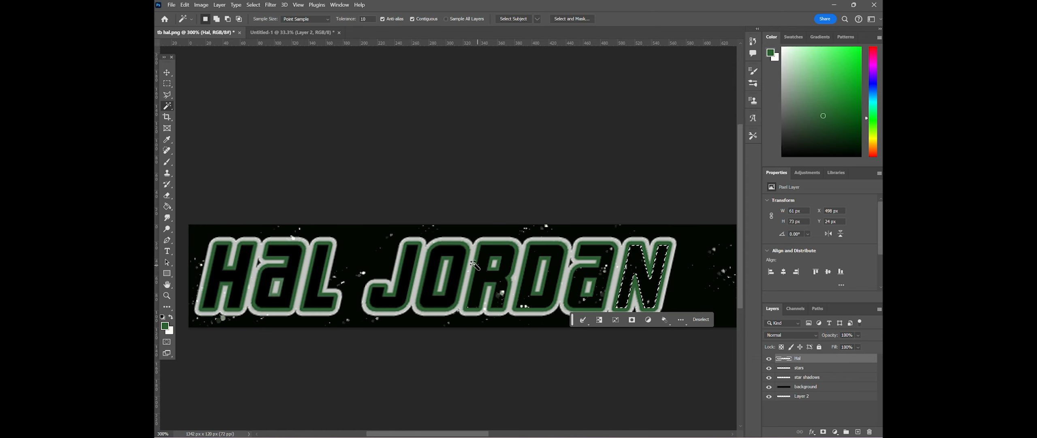
pyautogui.press('Delete')
pyautogui.hotkey('ctrl', 'd')
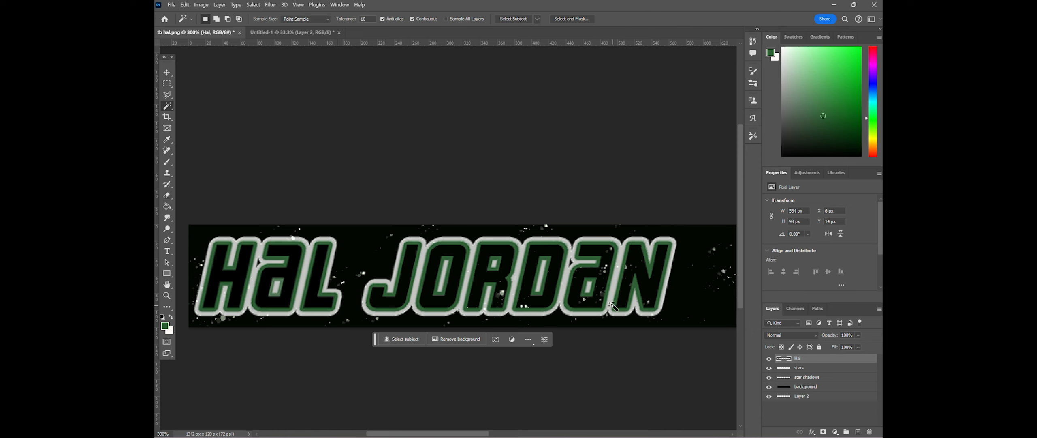
# Step: Undo the clearing of the letter fills and drop the selection around the R
pyautogui.hotkey('ctrl', 'z')
pyautogui.hotkey('ctrl', 'z')
pyautogui.hotkey('ctrl', 'z')
pyautogui.hotkey('ctrl', 'z')
pyautogui.hotkey('ctrl', 'z')
pyautogui.hotkey('ctrl', 'z')
pyautogui.hotkey('ctrl', 'z')
pyautogui.hotkey('ctrl', 'z')
pyautogui.hotkey('ctrl', 'z')
pyautogui.hotkey('ctrl', 'z')
pyautogui.hotkey('ctrl', 'z')
pyautogui.hotkey('ctrl', 'z')
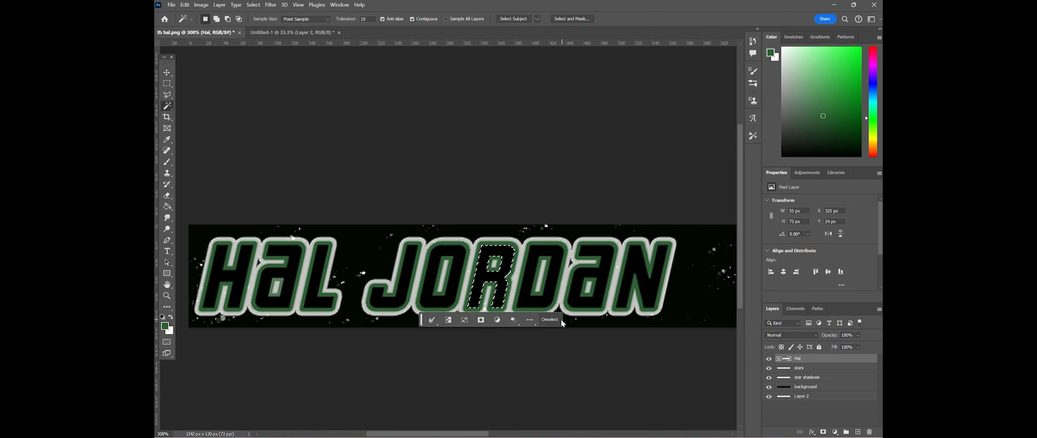
pyautogui.click(561, 320)
# Step: Switch to the Untitled-1 document, hide the title logo on Layer 2 and make the artwork on Layer 1 active
pyautogui.click(273, 32)
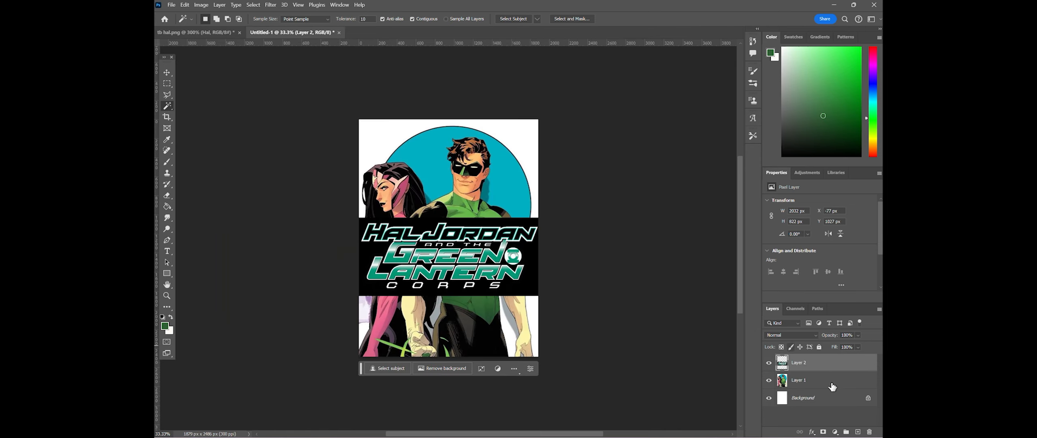
pyautogui.click(769, 363)
pyautogui.click(808, 381)
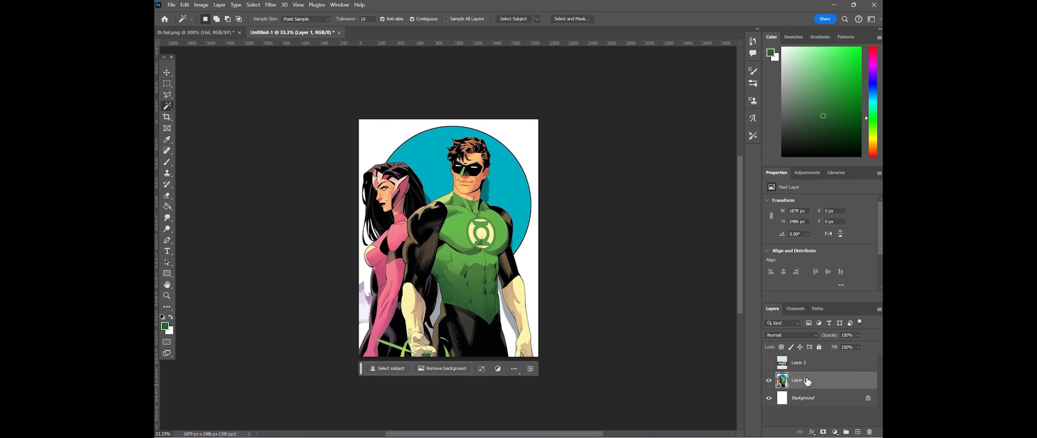
pyautogui.hotkey('ctrl', '+')
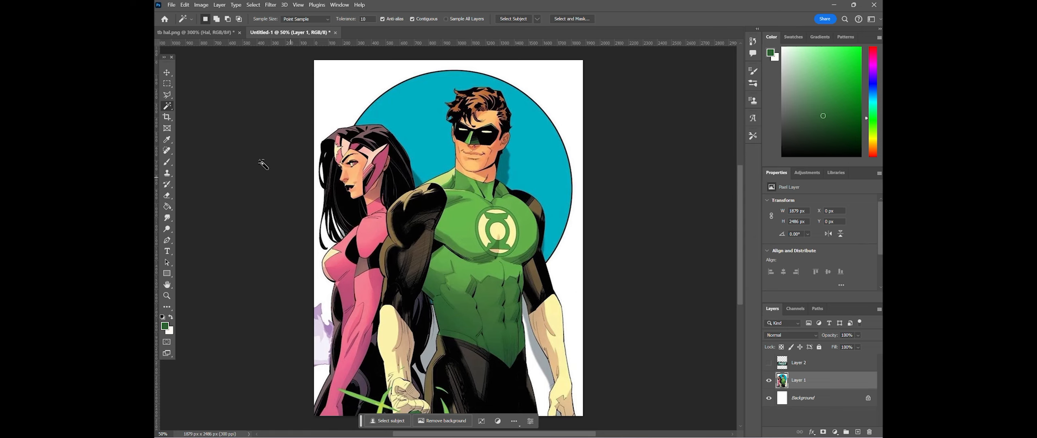
# Step: Copy a rectangular strip of the artwork around both characters' heads, about 1867 × 679 px, onto a new layer
pyautogui.click(167, 83)
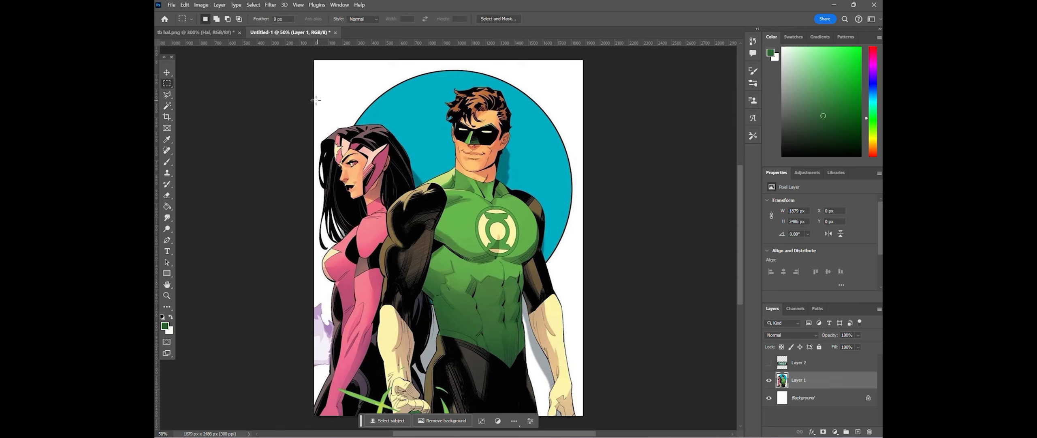
pyautogui.rightClick(166, 83)
pyautogui.click(209, 86)
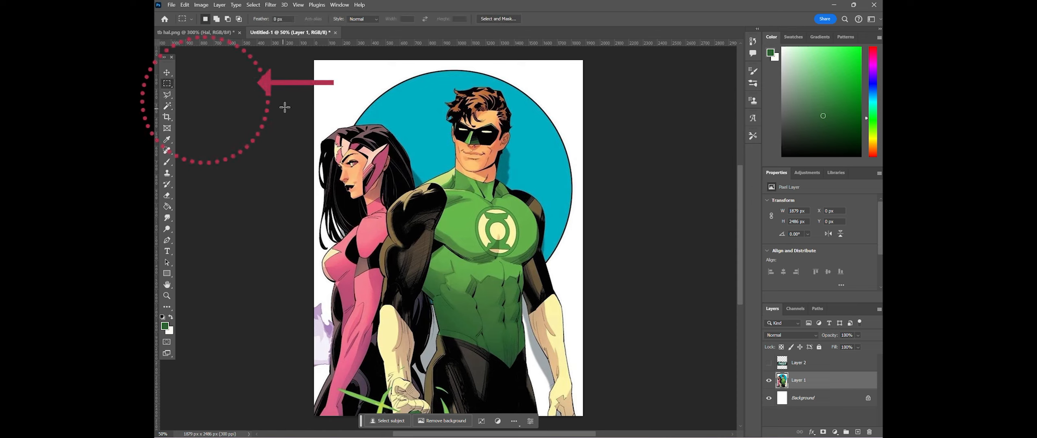
pyautogui.moveTo(315, 99); pyautogui.dragTo(583, 195)
pyautogui.click(167, 73)
pyautogui.hotkey('ctrl', 'j')
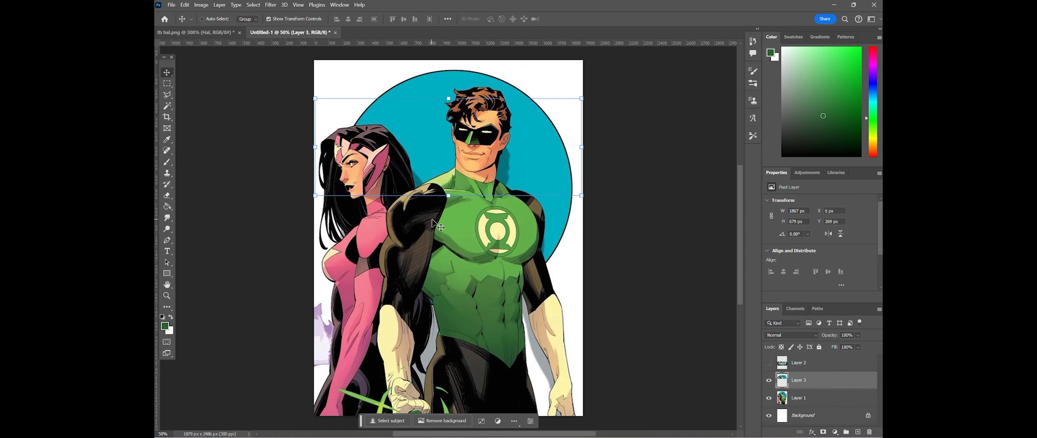
# Step: Hide the full artwork on Layer 1 so the copied strip stands alone
pyautogui.click(768, 397)
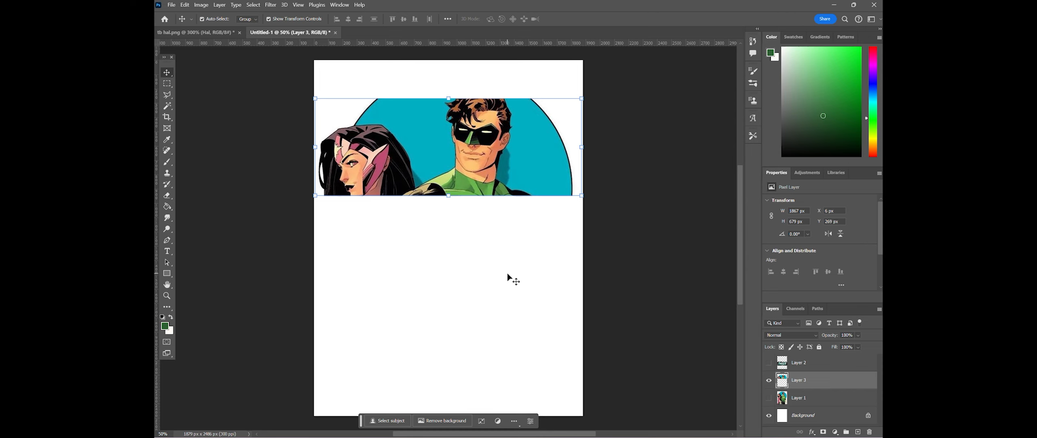
pyautogui.hotkey('ctrl', '+')
pyautogui.hotkey('ctrl', '+')
pyautogui.scroll(5, 507, 275)
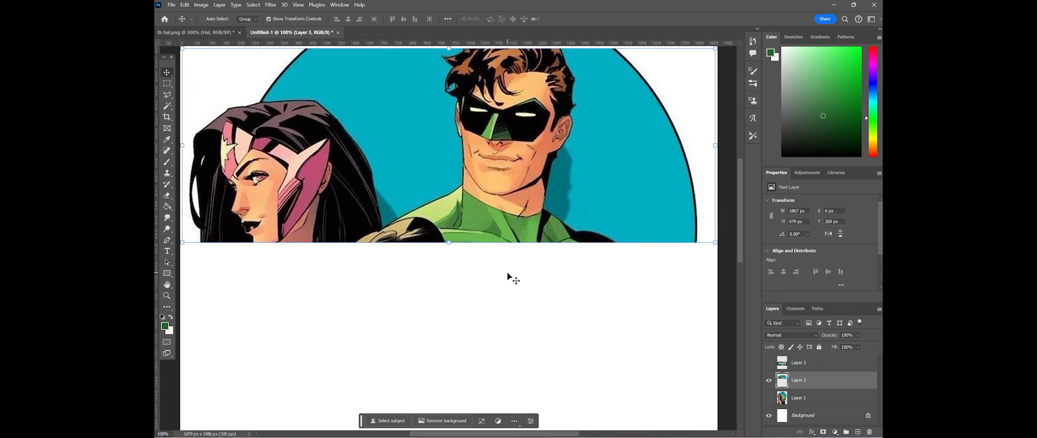
# Step: Crop the strip on Layer 3 to the masked man's head by deleting both sides, leaving about 667 × 679 px, and deselect
pyautogui.scroll(2, 507, 274)
pyautogui.click(167, 84)
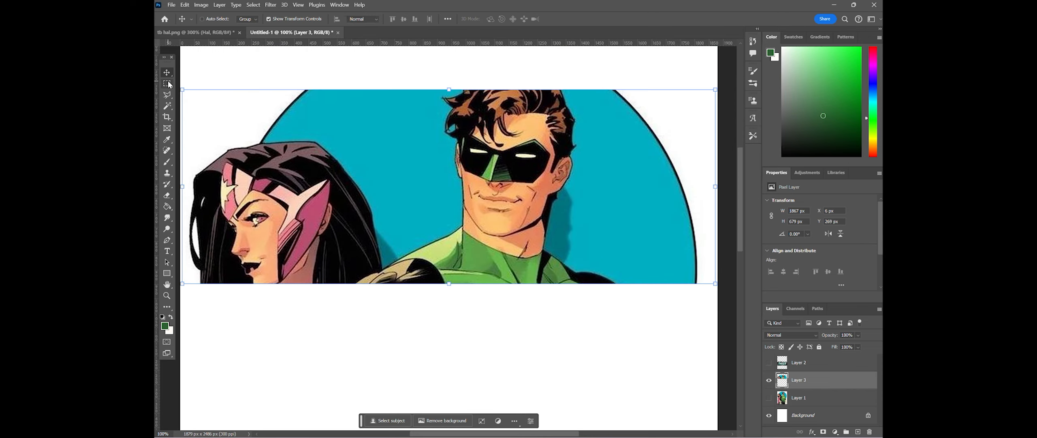
pyautogui.moveTo(580, 85)
pyautogui.mouseDown()
pyautogui.moveTo(611, 93)
pyautogui.moveTo(741, 334)
pyautogui.mouseUp()
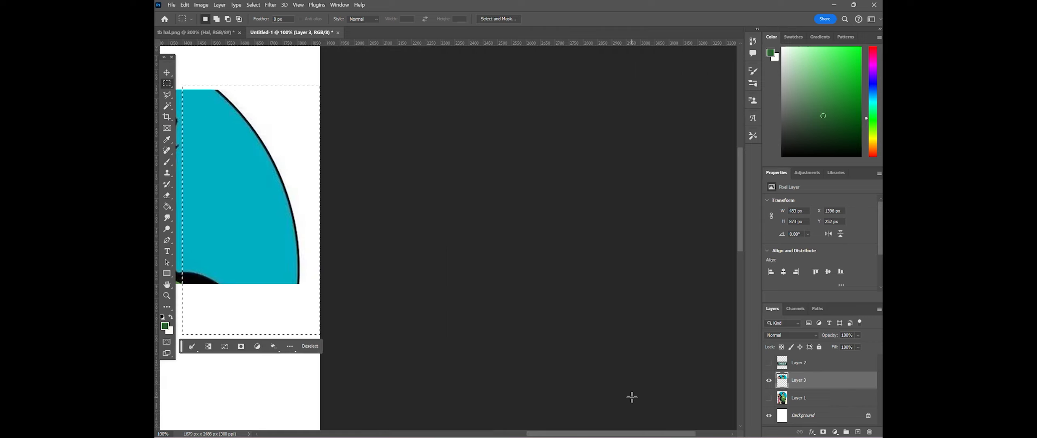
pyautogui.moveTo(587, 433); pyautogui.dragTo(477, 430)
pyautogui.press('Delete')
pyautogui.moveTo(457, 83); pyautogui.dragTo(198, 299)
pyautogui.press('Delete')
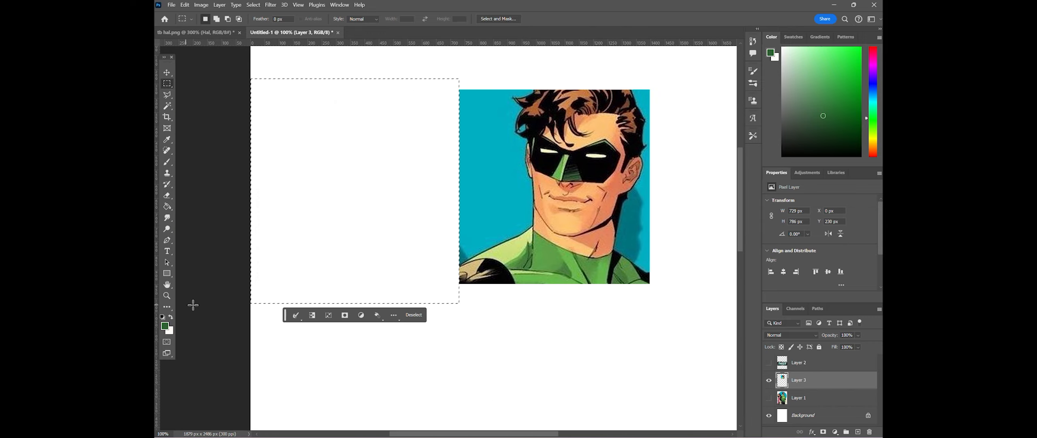
pyautogui.click(409, 315)
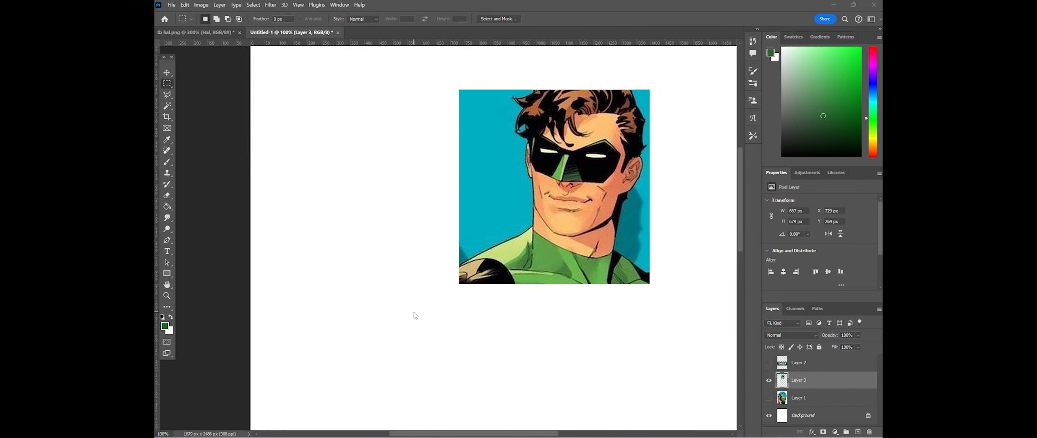
# Step: Select the teal background on both sides of the head with the Magic Wand, delete it and deselect
pyautogui.click(167, 108)
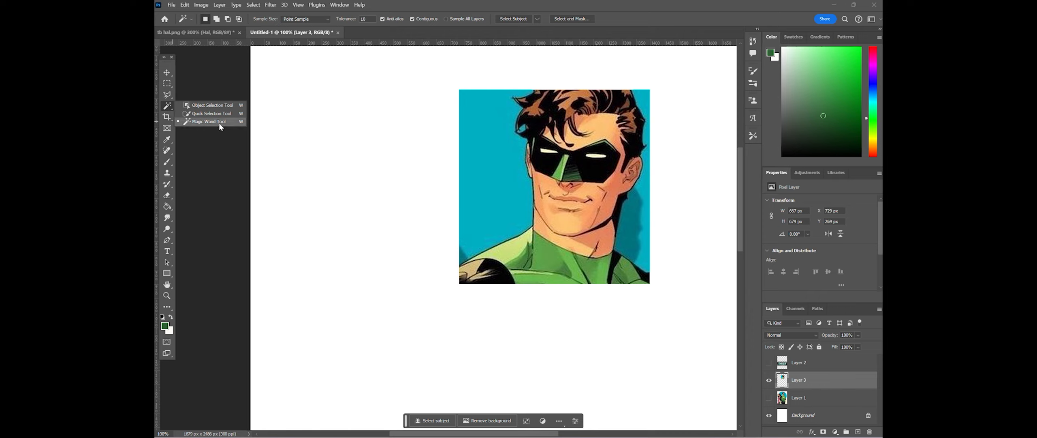
pyautogui.click(219, 122)
pyautogui.click(492, 176)
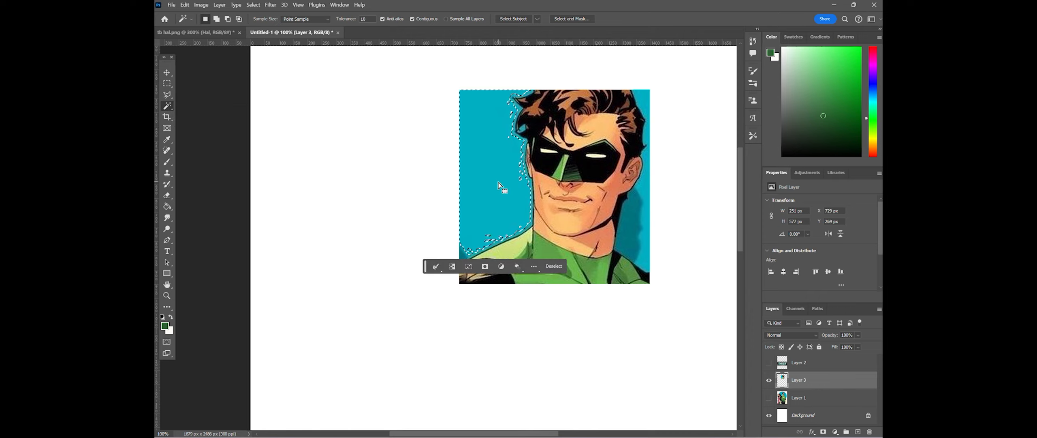
pyautogui.press('Delete')
pyautogui.click(643, 206)
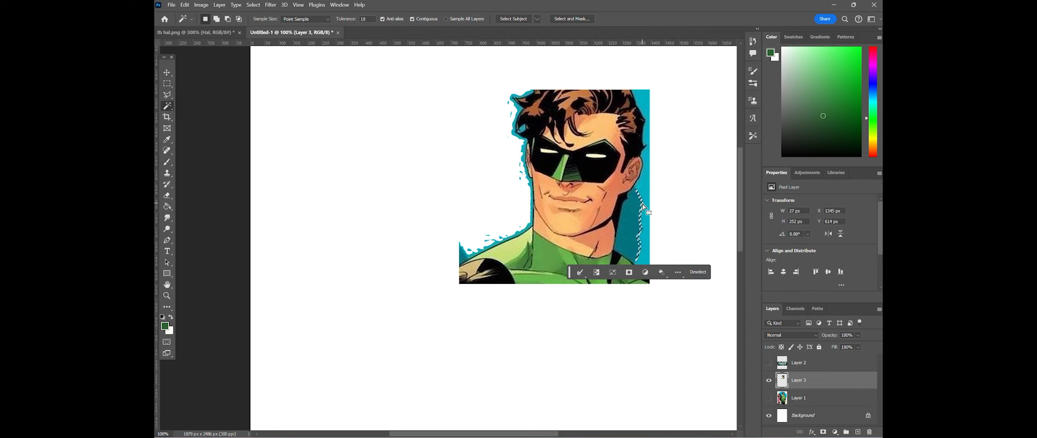
pyautogui.keyDown('shift'); pyautogui.click(648, 198); pyautogui.keyUp('shift')
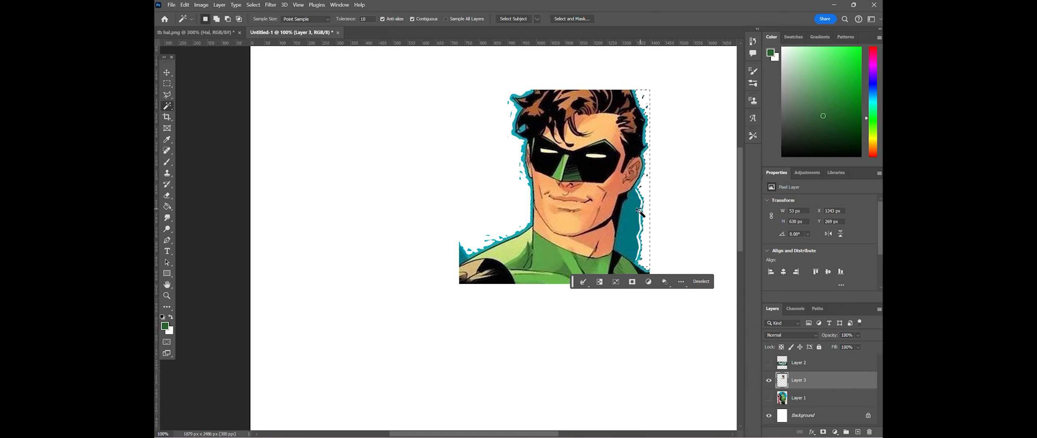
pyautogui.press('Delete')
pyautogui.click(644, 222)
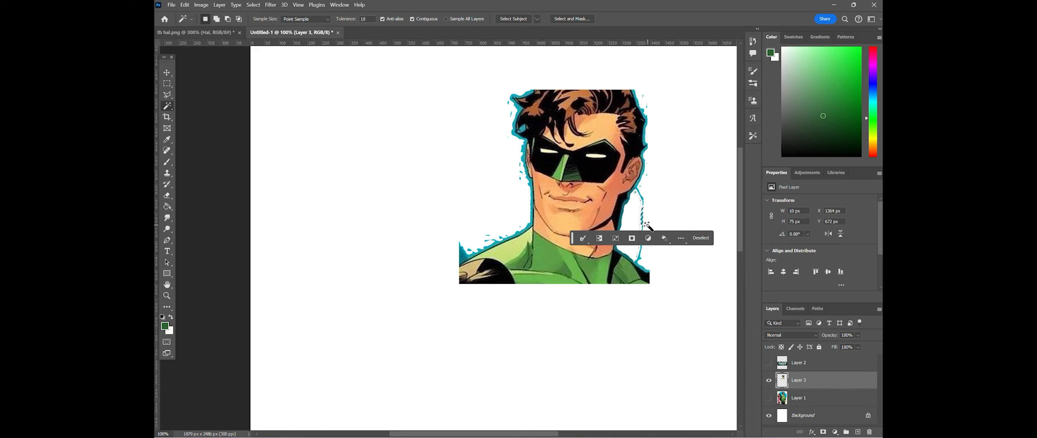
pyautogui.click(702, 238)
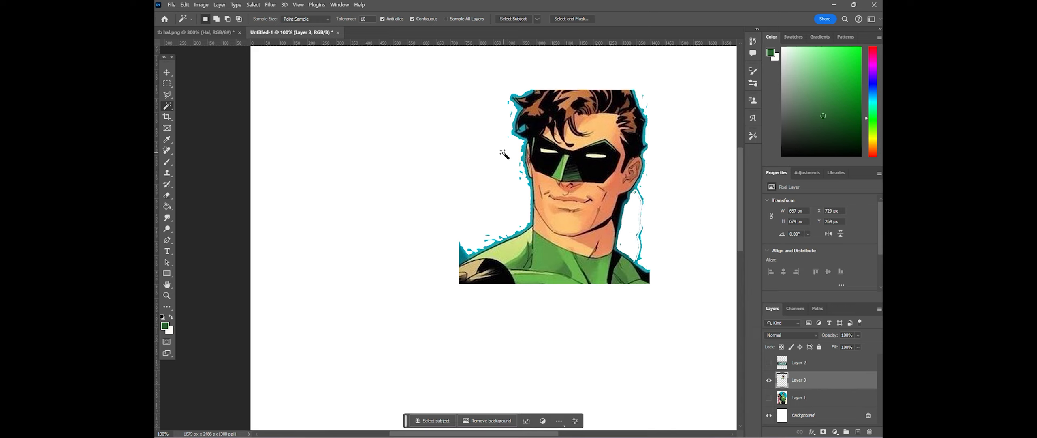
# Step: Set the Magic Wand tolerance to 25 and delete the remaining teal fringe along the shoulder, neck and hair
pyautogui.hotkey('ctrl', '=')
pyautogui.hotkey('ctrl', '=')
pyautogui.hotkey('ctrl', '=')
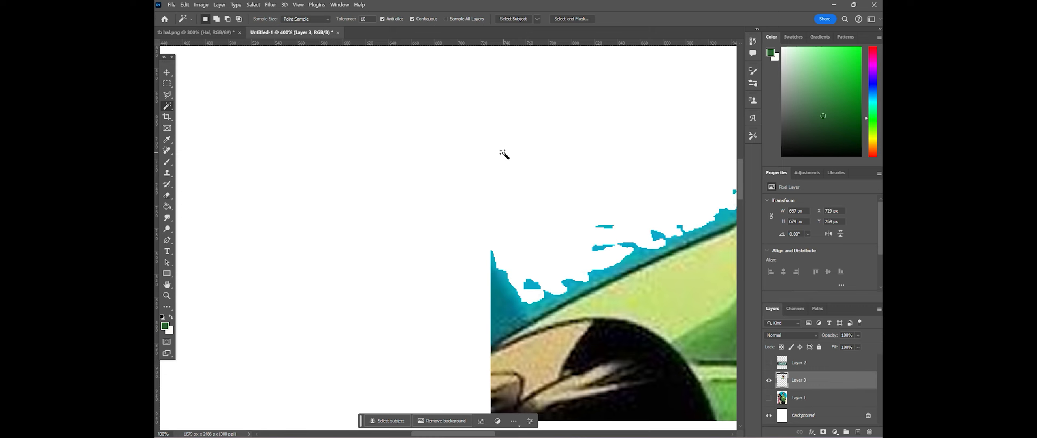
pyautogui.scroll(-2, 501, 151)
pyautogui.moveTo(477, 434); pyautogui.dragTo(496, 435)
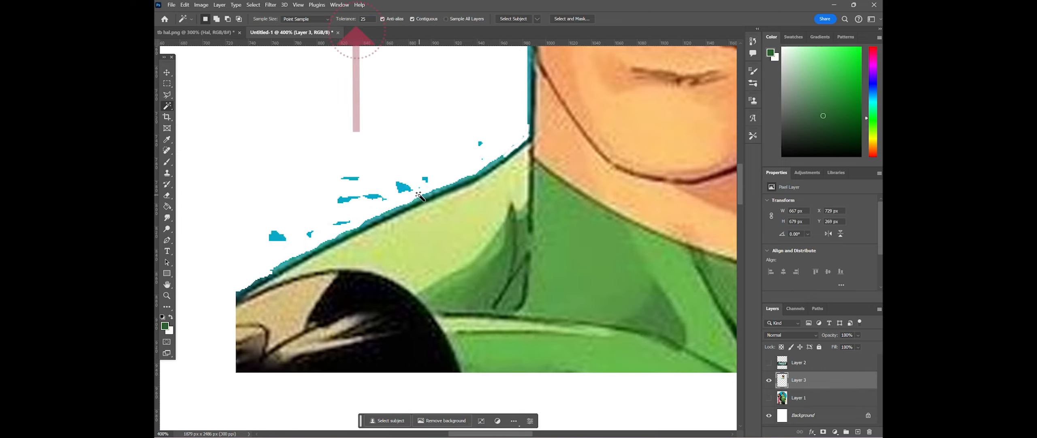
pyautogui.click(398, 224)
pyautogui.press('Delete')
pyautogui.click(521, 180)
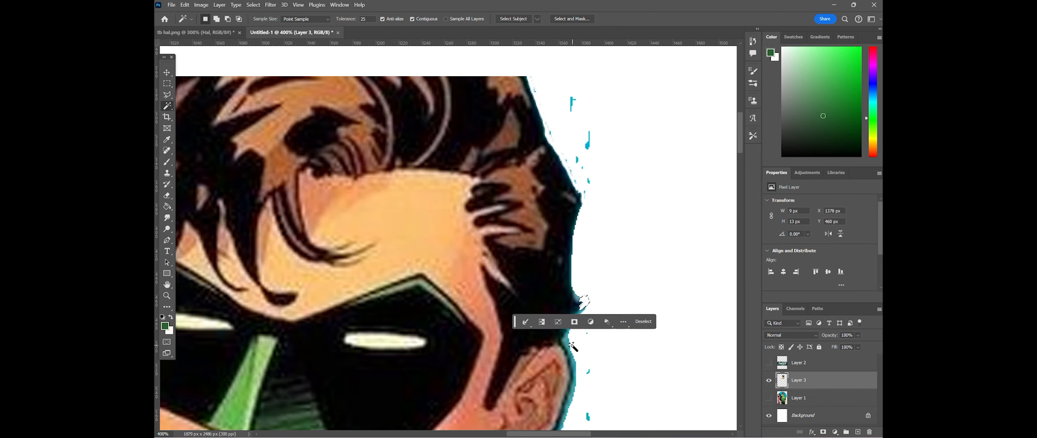
pyautogui.click(544, 274)
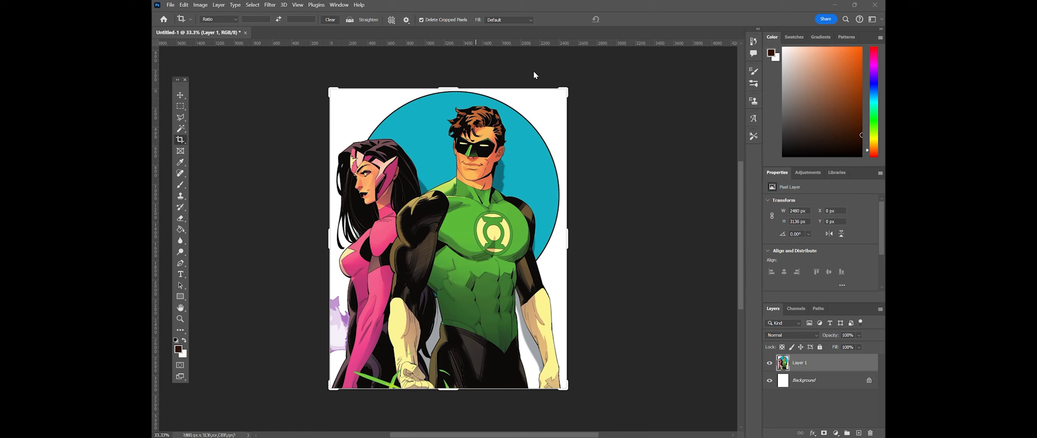
# Step: Hide the Contextual Task Bar and show it again
pyautogui.click(181, 94)
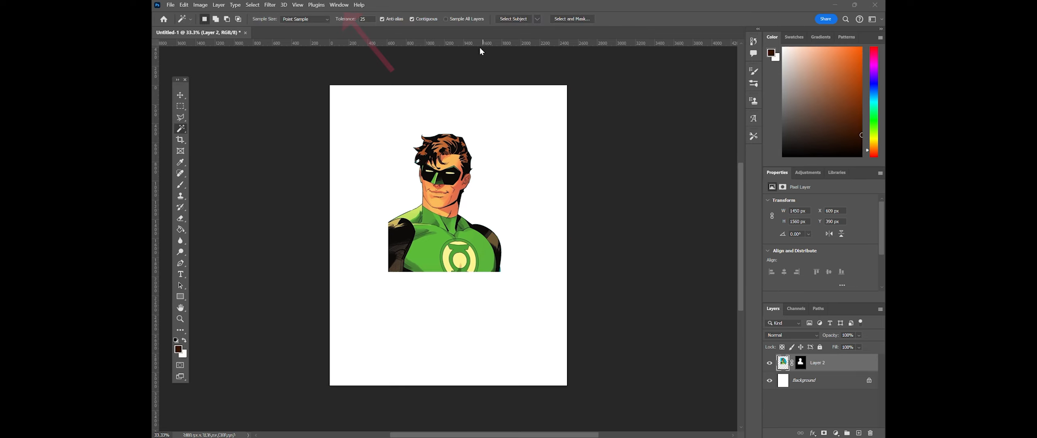
pyautogui.click(339, 5)
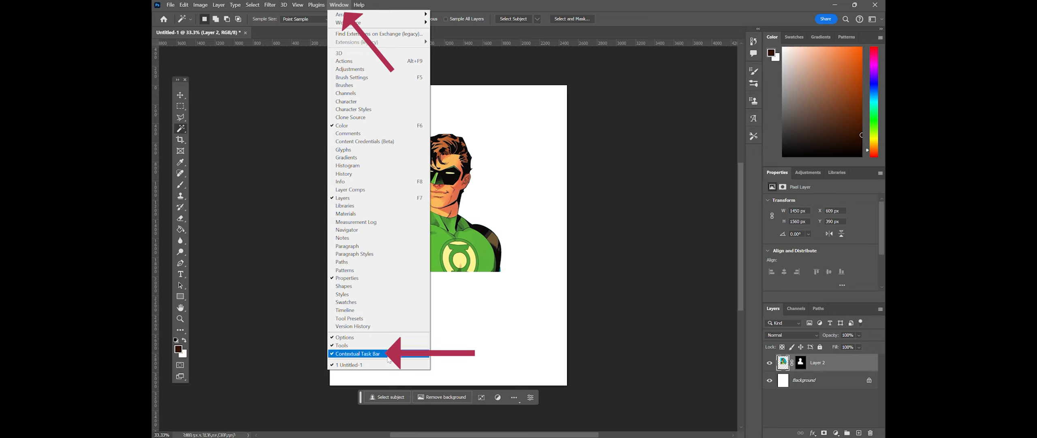
pyautogui.click(386, 354)
pyautogui.click(339, 5)
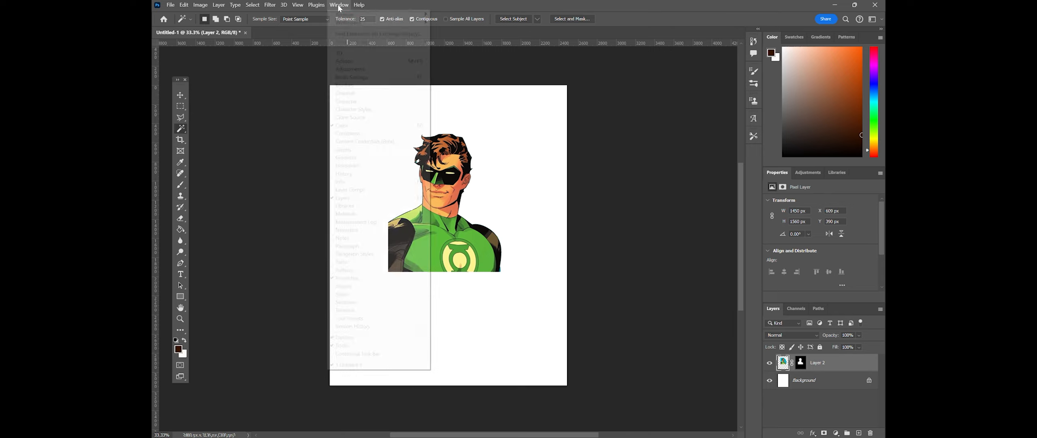
pyautogui.click(395, 352)
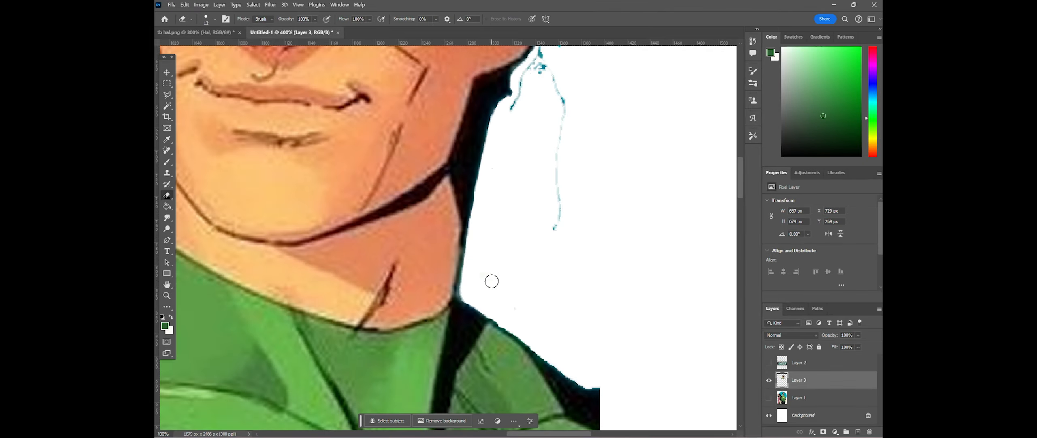
# Step: Erase the leftover teal specks and thin lines around the head and shoulders on Layer 3
pyautogui.scroll(5, 519, 263)
pyautogui.scroll(5, 576, 97)
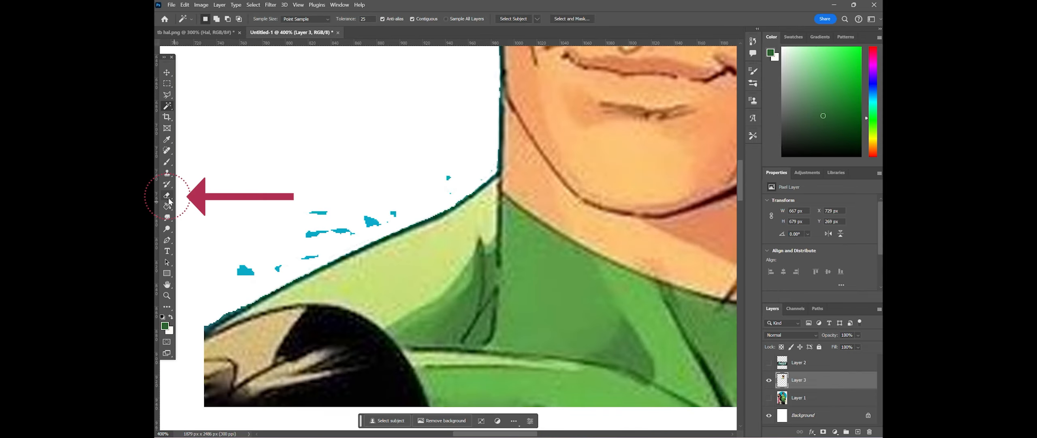
pyautogui.click(168, 196)
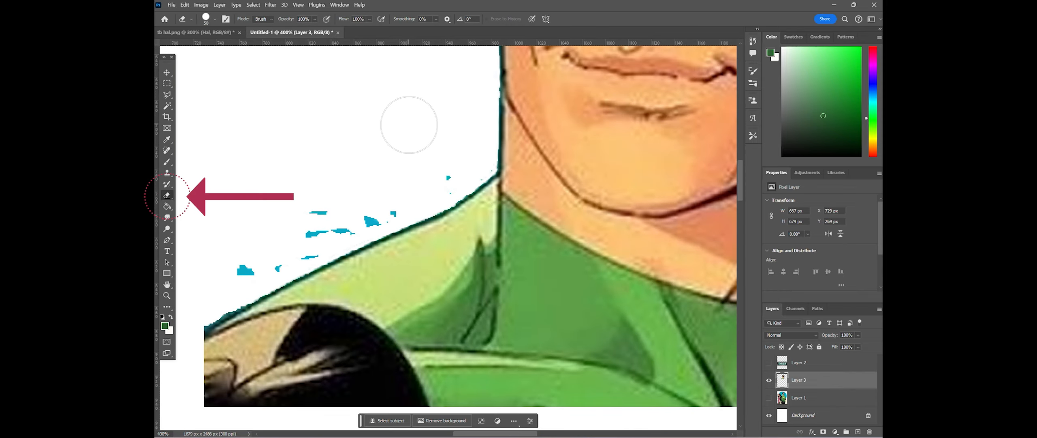
pyautogui.scroll(8, 447, 179)
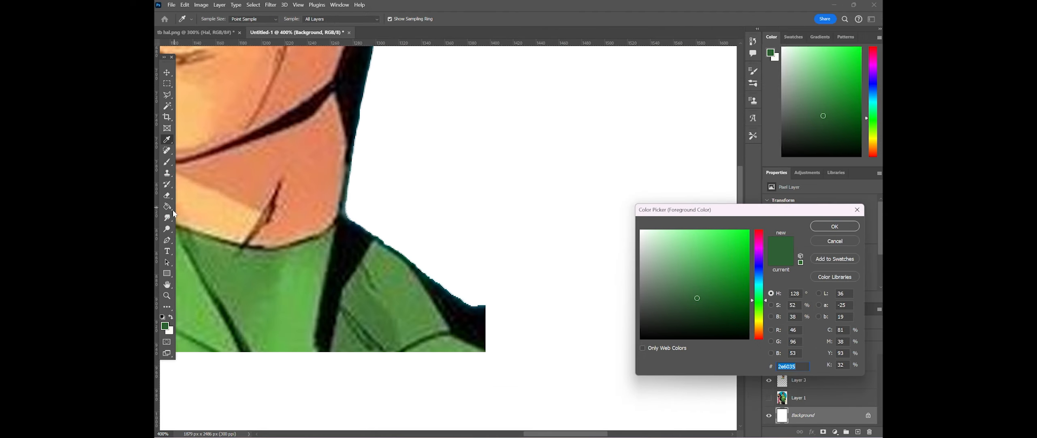
# Step: Fill the Background layer with dark green 2e6035 and check the cut-out's edges against it
pyautogui.press('Return')
pyautogui.press('g')
pyautogui.click(609, 322)
pyautogui.scroll(3, 717, 172)
pyautogui.moveTo(740, 172); pyautogui.dragTo(740, 120)
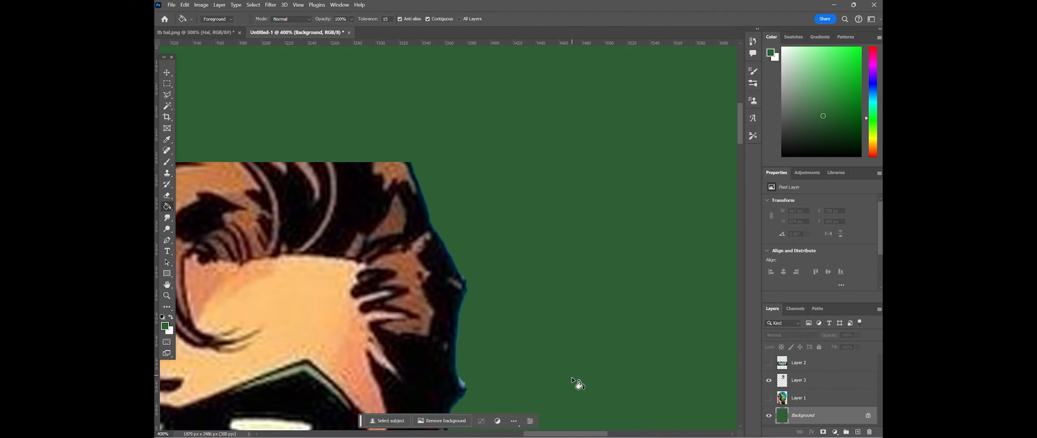
pyautogui.moveTo(566, 433); pyautogui.dragTo(503, 433)
pyautogui.moveTo(741, 128); pyautogui.dragTo(744, 199)
pyautogui.moveTo(594, 274); pyautogui.dragTo(648, 287)
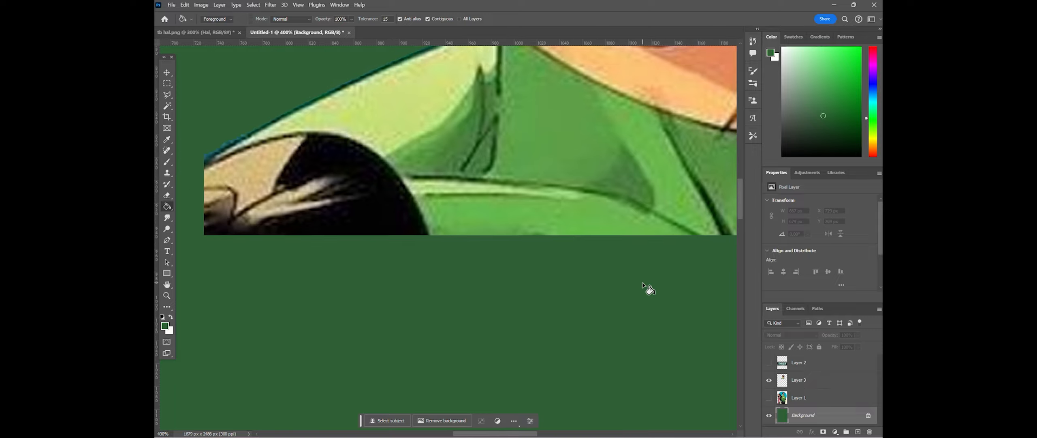
pyautogui.moveTo(741, 209); pyautogui.dragTo(743, 150)
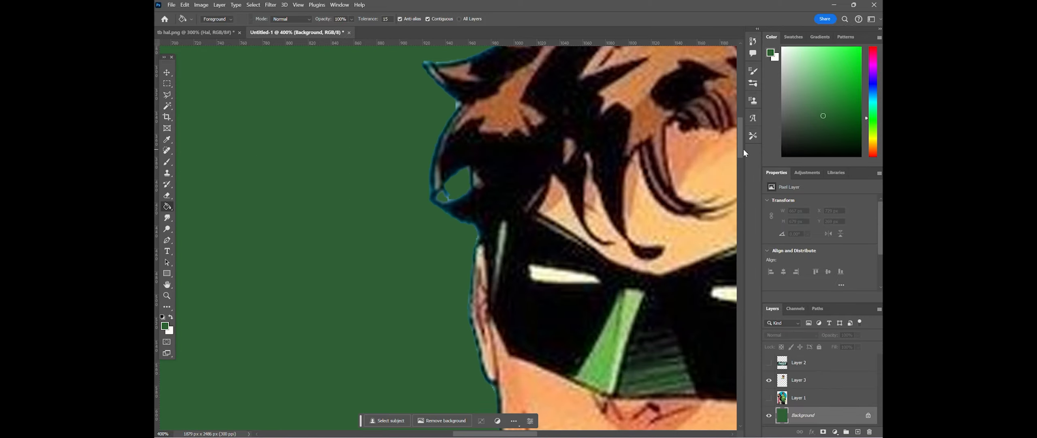
# Step: Add a new layer above Layer 3 and make it a clipping mask over the cut-out head
pyautogui.click(811, 400)
pyautogui.click(806, 381)
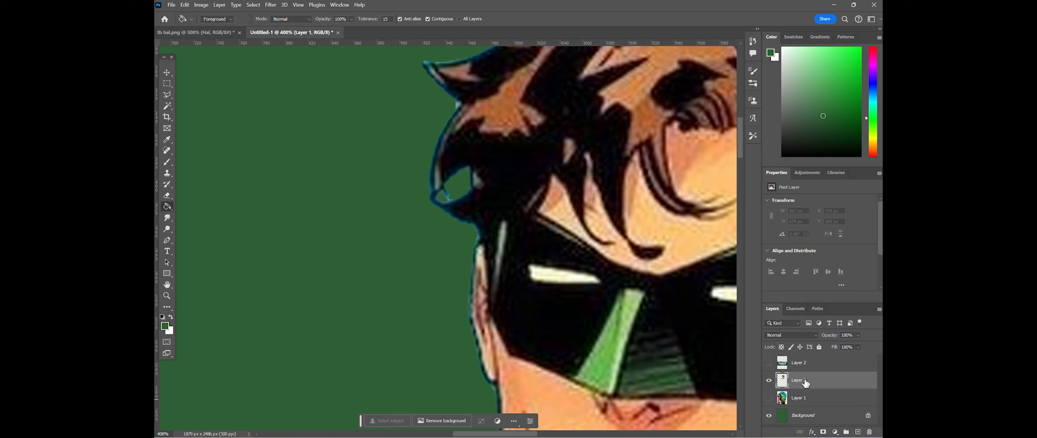
pyautogui.click(769, 380)
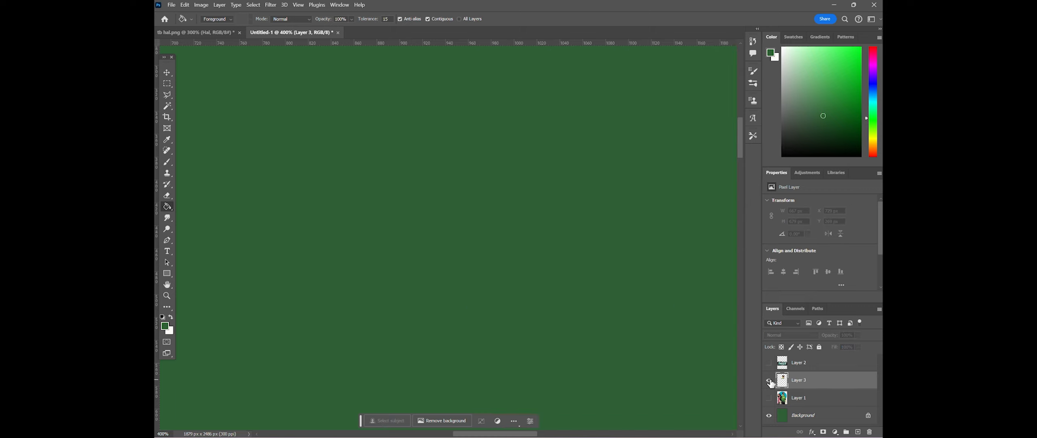
pyautogui.click(770, 381)
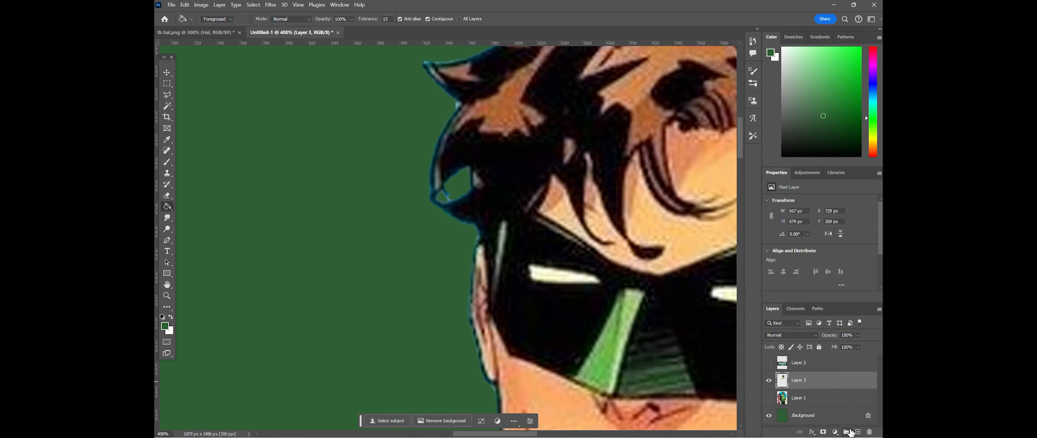
pyautogui.click(856, 431)
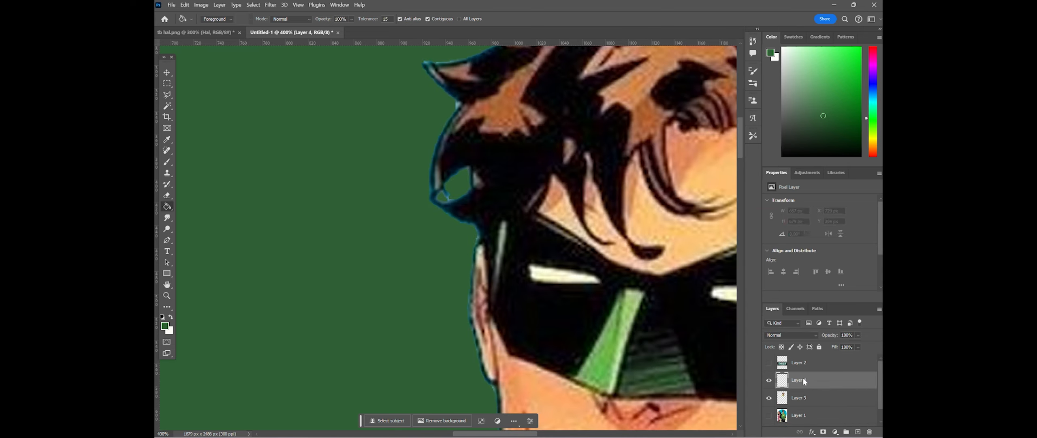
pyautogui.rightClick(803, 378)
pyautogui.click(843, 203)
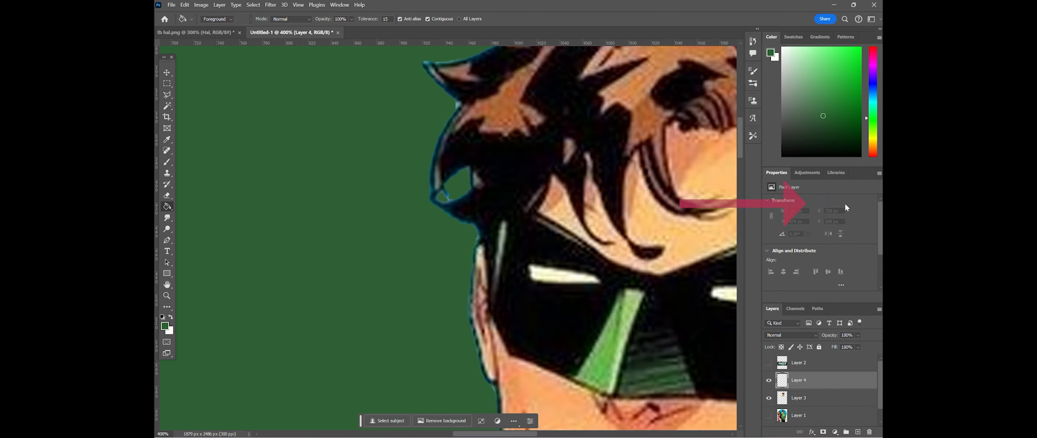
# Step: Choose the Brush tool with black (000000) as the foreground color and test it with a stroke over the clipped artwork
pyautogui.click(167, 161)
pyautogui.moveTo(378, 113); pyautogui.dragTo(392, 131)
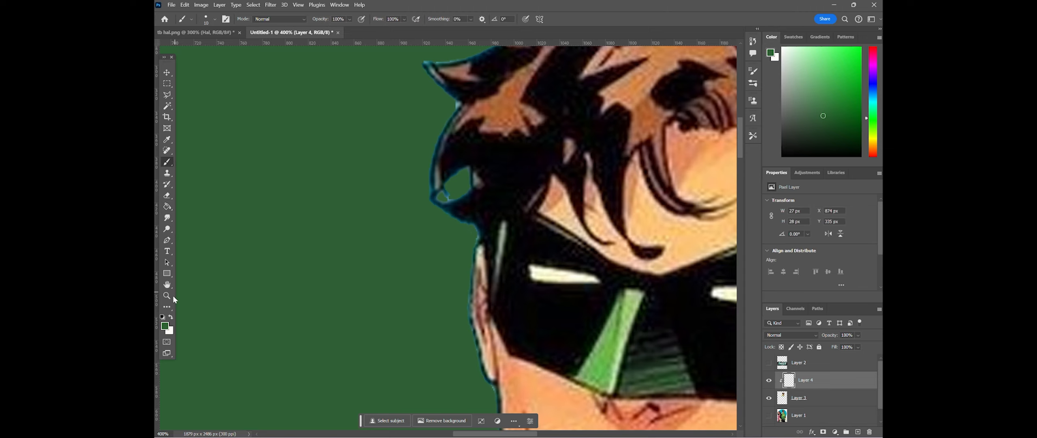
pyautogui.click(165, 325)
pyautogui.moveTo(718, 281); pyautogui.dragTo(812, 412)
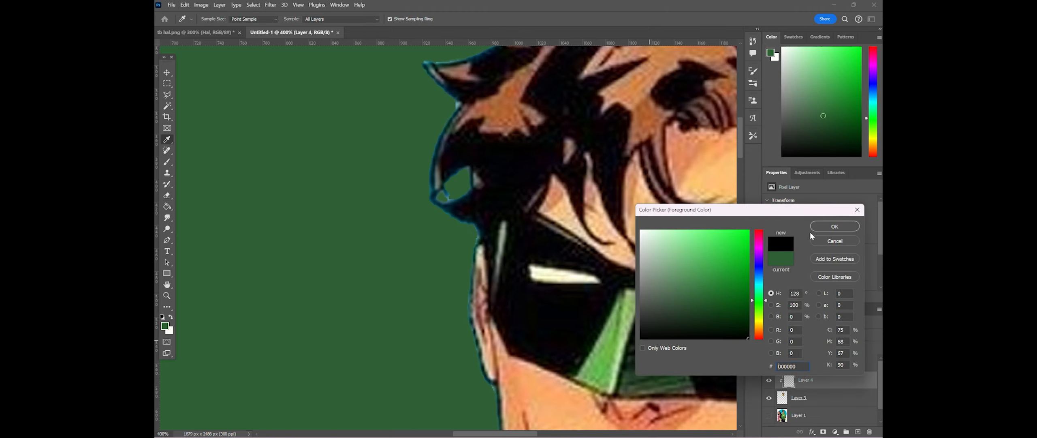
pyautogui.click(825, 227)
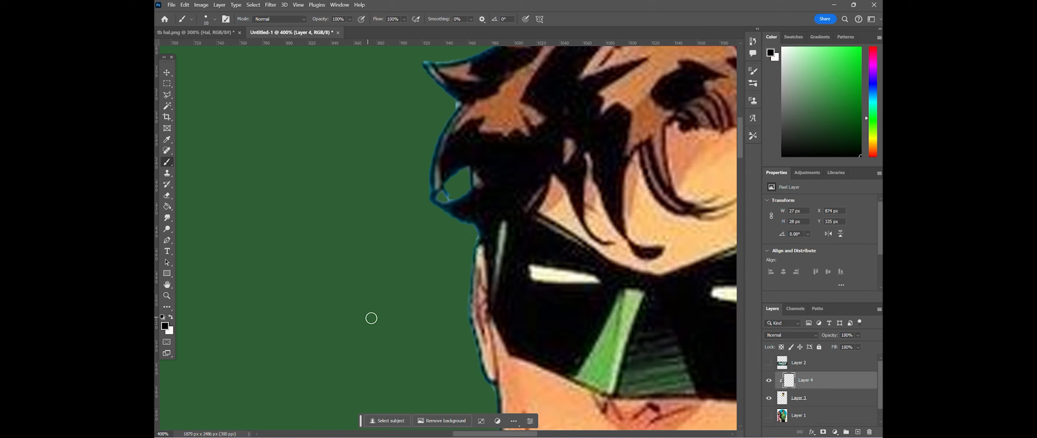
pyautogui.moveTo(471, 289)
pyautogui.mouseDown()
pyautogui.moveTo(602, 221)
pyautogui.moveTo(626, 425)
pyautogui.moveTo(636, 283)
pyautogui.mouseUp()
pyautogui.hotkey('ctrl', 'z')
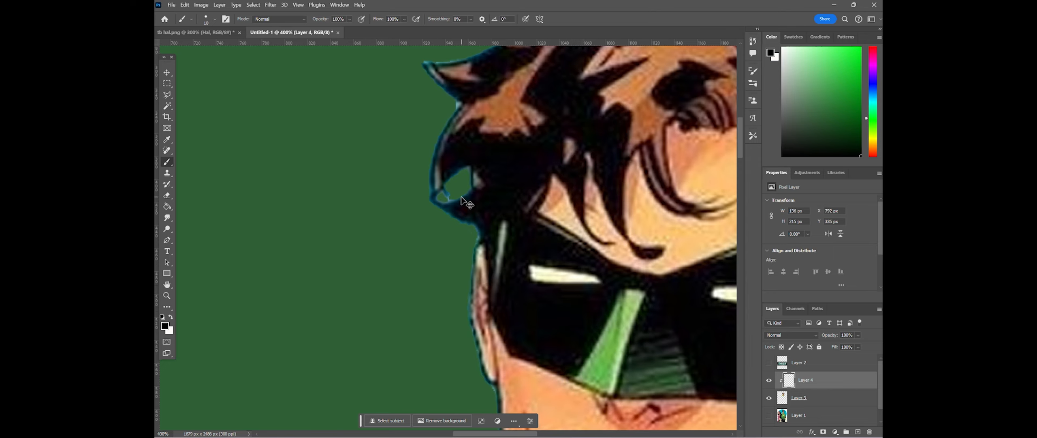
# Step: Reduce the brush size and paint black over the teal fringe along the outer edge of the hair
pyautogui.hotkey('ctrl', '+')
pyautogui.hotkey('ctrl', '+')
pyautogui.hotkey('ctrl', '+')
pyautogui.hotkey('ctrl', '+')
pyautogui.click(215, 19)
pyautogui.moveTo(210, 47); pyautogui.dragTo(206, 47)
pyautogui.moveTo(488, 102); pyautogui.dragTo(416, 164)
pyautogui.moveTo(439, 142)
pyautogui.mouseDown()
pyautogui.moveTo(486, 144)
pyautogui.moveTo(500, 217)
pyautogui.mouseUp()
pyautogui.scroll(-4, 496, 170)
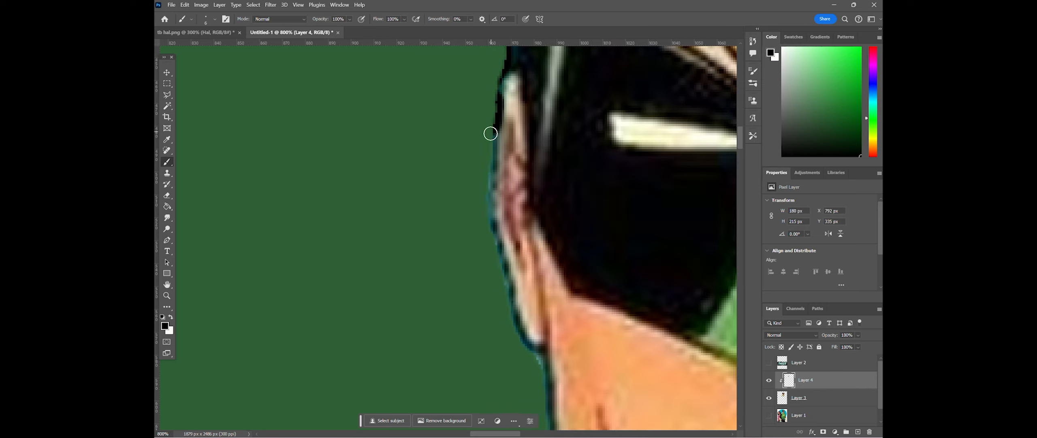
# Step: Paint black over the teal fringe down the outer edge of the ear, cheek and neck
pyautogui.moveTo(491, 134); pyautogui.dragTo(523, 348)
pyautogui.scroll(-4, 523, 347)
pyautogui.moveTo(543, 178); pyautogui.dragTo(551, 315)
pyautogui.scroll(-5, 551, 315)
pyautogui.moveTo(552, 112); pyautogui.dragTo(552, 181)
pyautogui.moveTo(549, 313); pyautogui.dragTo(543, 338)
pyautogui.moveTo(551, 190); pyautogui.dragTo(549, 266)
pyautogui.scroll(-4, 549, 266)
# Step: Paint black over the teal fringe along the sloping edge of the figure's left-hand shoulder
pyautogui.moveTo(542, 213); pyautogui.dragTo(421, 295)
pyautogui.scroll(-3, 422, 295)
pyautogui.hscroll(-6, 421, 295)
pyautogui.moveTo(577, 225); pyautogui.dragTo(379, 318)
pyautogui.press('e')
pyautogui.scroll(-2, 369, 261)
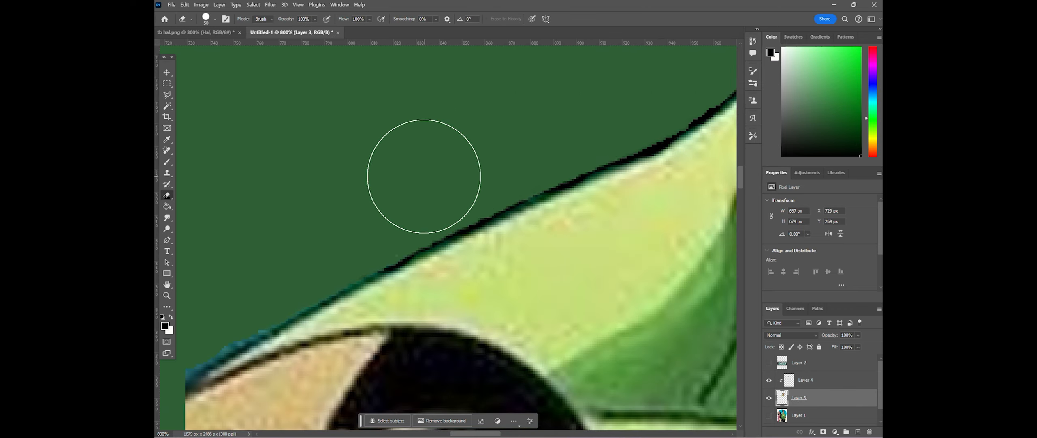
pyautogui.press('b')
pyautogui.moveTo(373, 276); pyautogui.dragTo(190, 375)
# Step: Paint black over the teal fringe up the opposite side of the figure, from the shoulder past the neck and ear
pyautogui.hscroll(20, 241, 310)
pyautogui.moveTo(527, 281); pyautogui.dragTo(312, 142)
pyautogui.scroll(7, 312, 142)
pyautogui.moveTo(254, 134); pyautogui.dragTo(246, 229)
pyautogui.scroll(12, 246, 230)
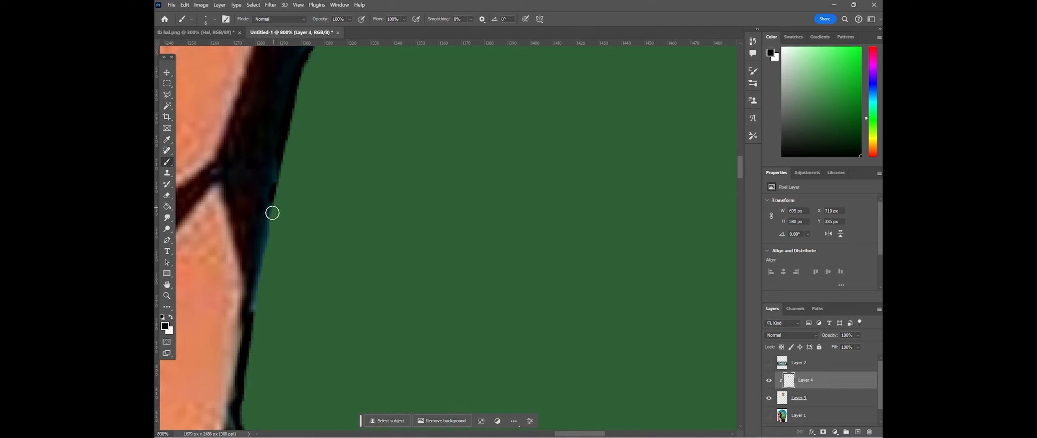
pyautogui.press('e')
pyautogui.press('b')
pyautogui.moveTo(437, 190); pyautogui.dragTo(356, 302)
pyautogui.scroll(3, 355, 301)
pyautogui.moveTo(447, 118); pyautogui.dragTo(469, 210)
pyautogui.scroll(6, 469, 211)
# Step: Reduce the eraser size and paint black over the teal fringe along the hair above the fully visible ear
pyautogui.press('e')
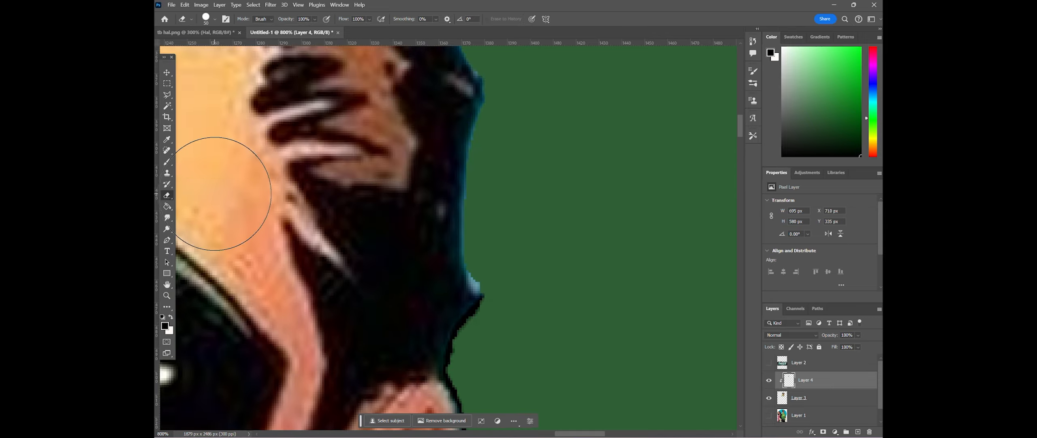
pyautogui.press('[')
pyautogui.press('[')
pyautogui.press('[')
pyautogui.press('[')
pyautogui.press('[')
pyautogui.press('[')
pyautogui.press('b')
pyautogui.moveTo(483, 102); pyautogui.dragTo(465, 281)
pyautogui.scroll(4, 465, 280)
pyautogui.press('e')
pyautogui.press('b')
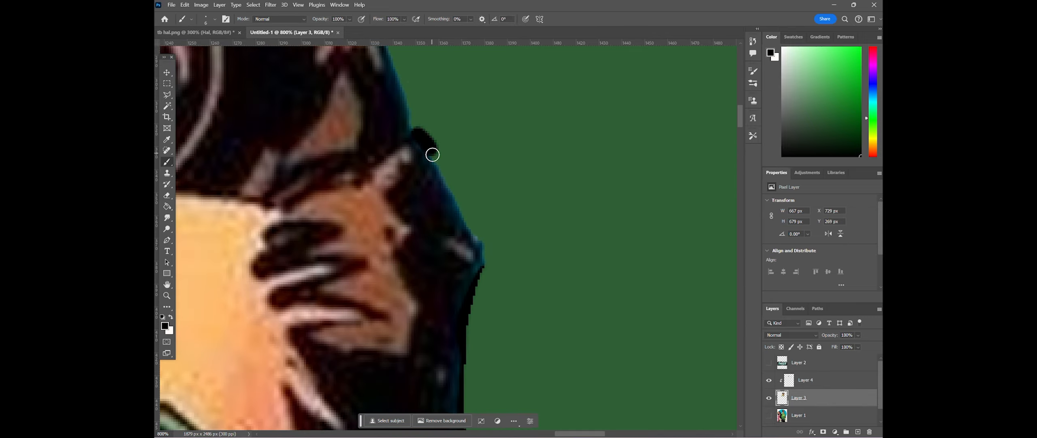
pyautogui.moveTo(430, 153); pyautogui.dragTo(486, 250)
# Step: Paint black around the pointed hair tuft on the other side of the head and along the hair edge below it
pyautogui.hscroll(-15, 486, 250)
pyautogui.moveTo(479, 161); pyautogui.dragTo(329, 198)
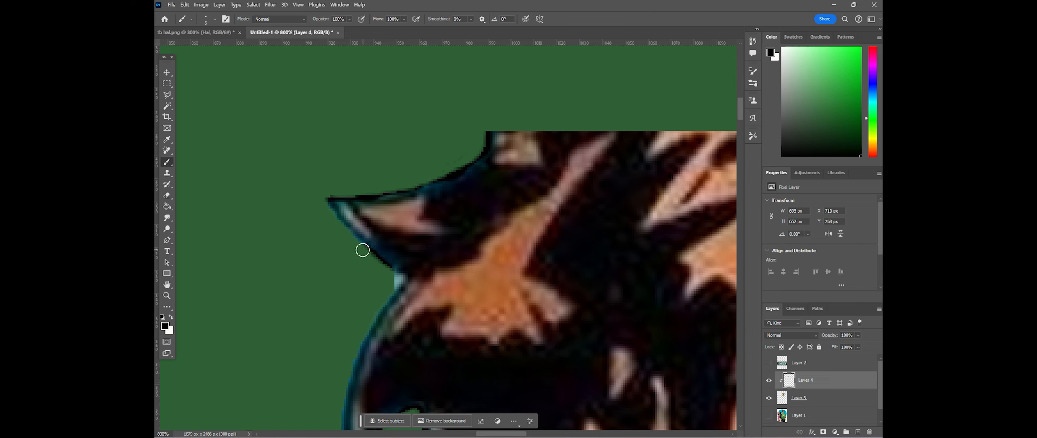
pyautogui.moveTo(364, 250); pyautogui.dragTo(329, 202)
pyautogui.press('e')
pyautogui.press('b')
pyautogui.moveTo(396, 275); pyautogui.dragTo(346, 405)
pyautogui.scroll(-3, 396, 276)
# Step: Merge the clipped paint layer with the cut-out head layer beneath it
pyautogui.hotkey('ctrl', '-')
pyautogui.hotkey('ctrl', '-')
pyautogui.hotkey('ctrl', '-')
pyautogui.press('v')
pyautogui.hotkey('ctrl', '1')
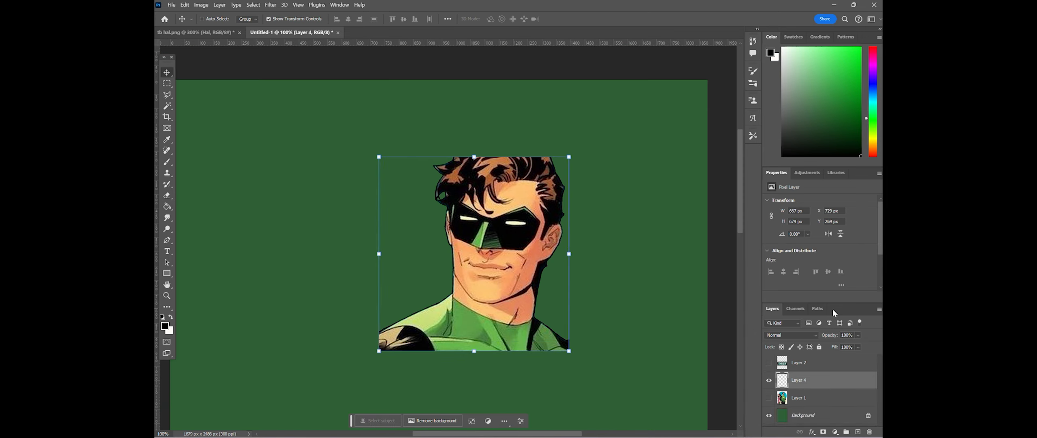
pyautogui.keyDown('shift'); pyautogui.click(830, 397); pyautogui.keyUp('shift')
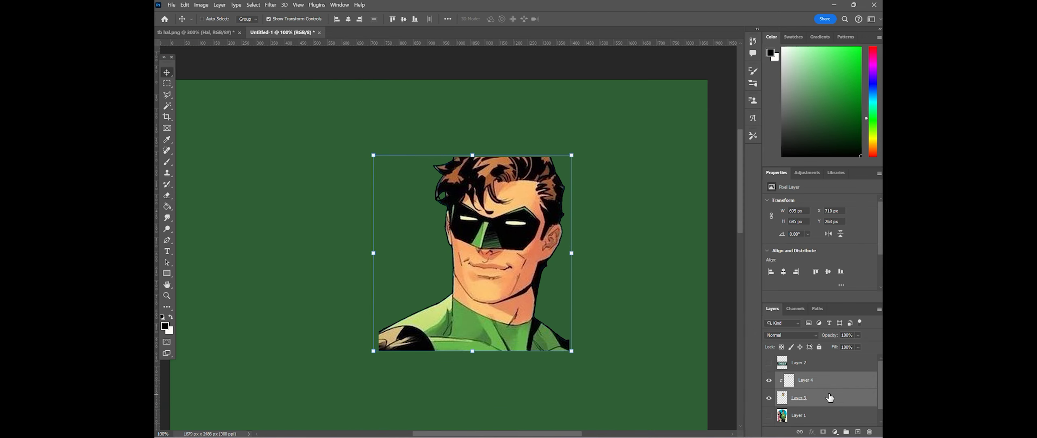
pyautogui.rightClick(844, 399)
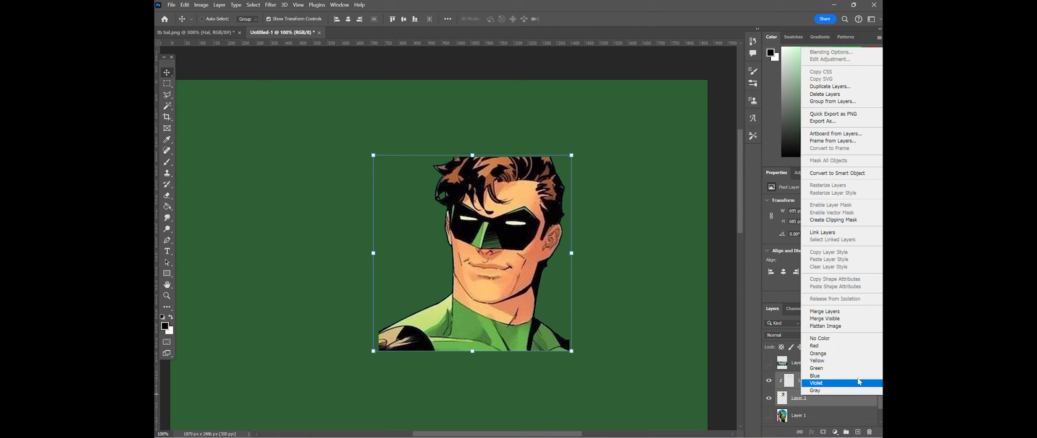
pyautogui.click(825, 311)
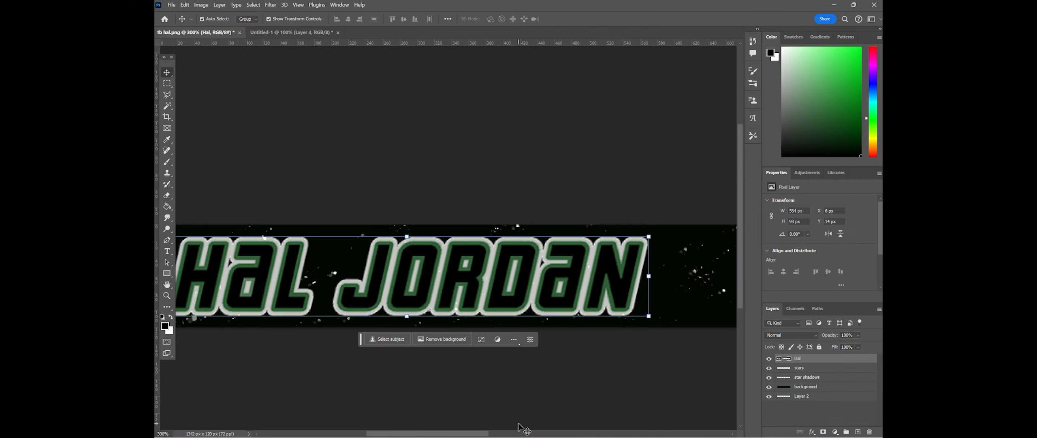
# Step: Paste the merged head into the th hal.png banner
pyautogui.hotkey('ctrl', '-')
pyautogui.hotkey('ctrl', '-')
pyautogui.moveTo(513, 434); pyautogui.dragTo(545, 435)
pyautogui.hotkey('ctrl', 'v')
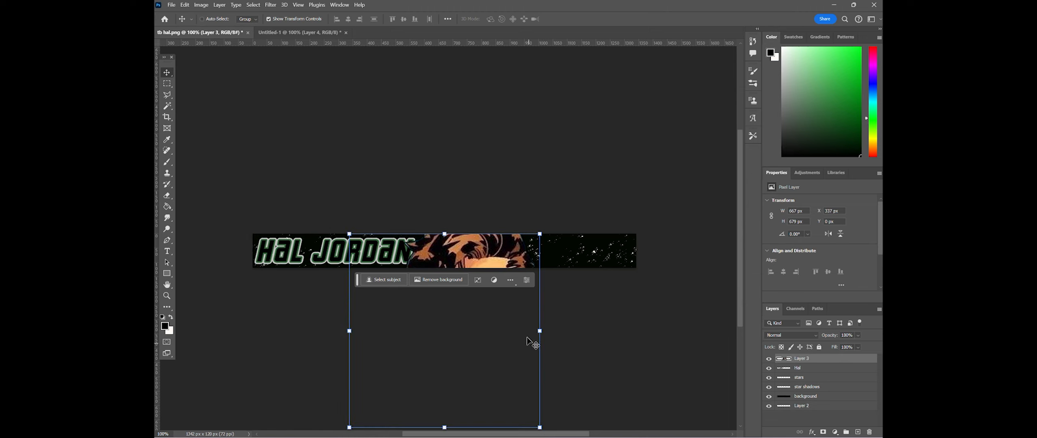
# Step: Scale the pasted head to 617 px wide and place it near the banner's right end with the masked eyes showing
pyautogui.moveTo(454, 259); pyautogui.dragTo(549, 203)
pyautogui.moveTo(591, 264); pyautogui.dragTo(582, 259)
pyautogui.moveTo(641, 174); pyautogui.dragTo(634, 163)
pyautogui.moveTo(439, 286); pyautogui.dragTo(456, 284)
pyautogui.moveTo(564, 246); pyautogui.dragTo(560, 248)
pyautogui.press('Return')
# Step: Examine the head's hair and edges on the dark banner and compare them with the cut-out document
pyautogui.click(818, 367)
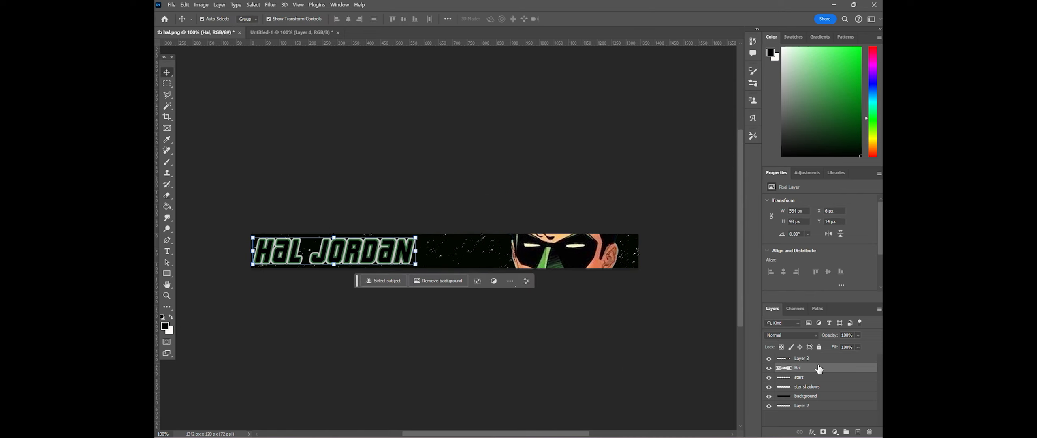
pyautogui.hotkey('ctrl', '+')
pyautogui.hscroll(3, 446, 264)
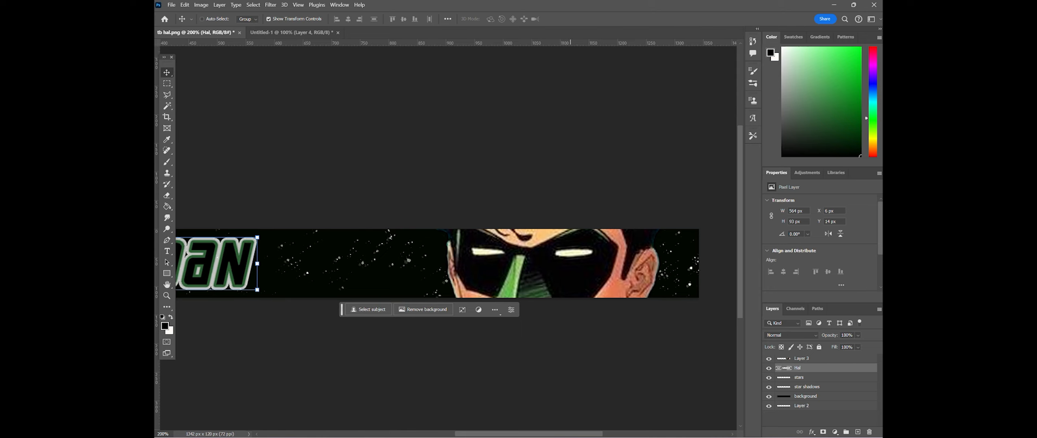
pyautogui.click(823, 359)
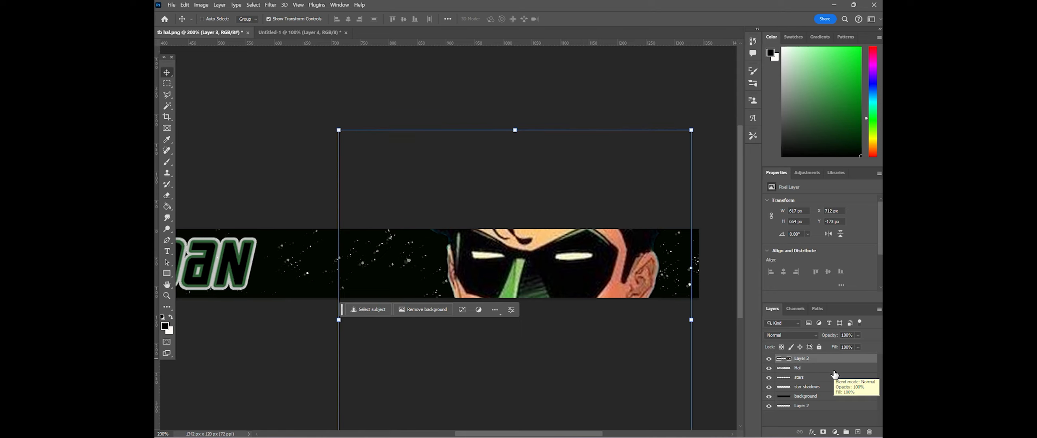
pyautogui.hotkey('ctrl', '+')
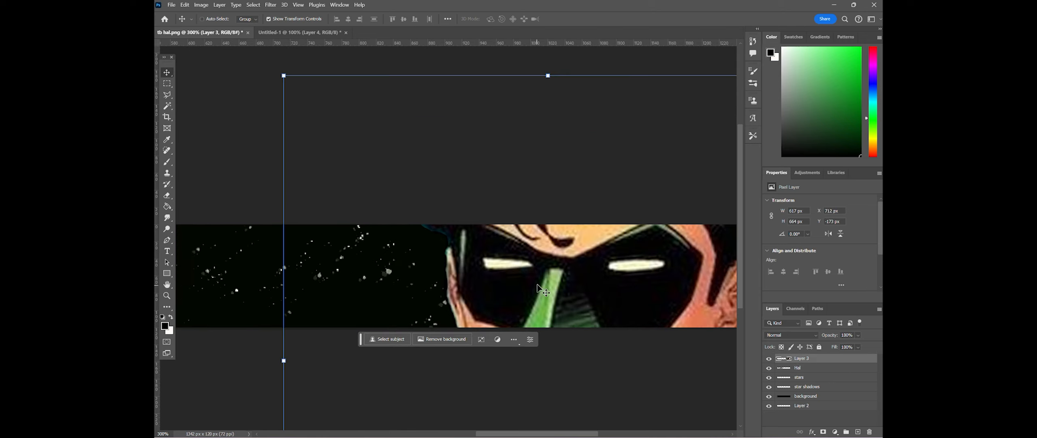
pyautogui.moveTo(547, 433); pyautogui.dragTo(592, 434)
pyautogui.click(800, 368)
pyautogui.click(292, 33)
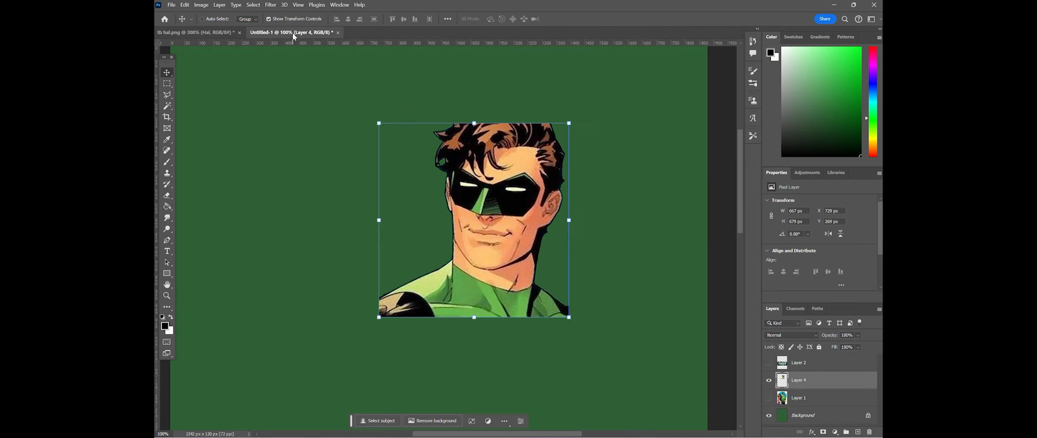
pyautogui.click(214, 33)
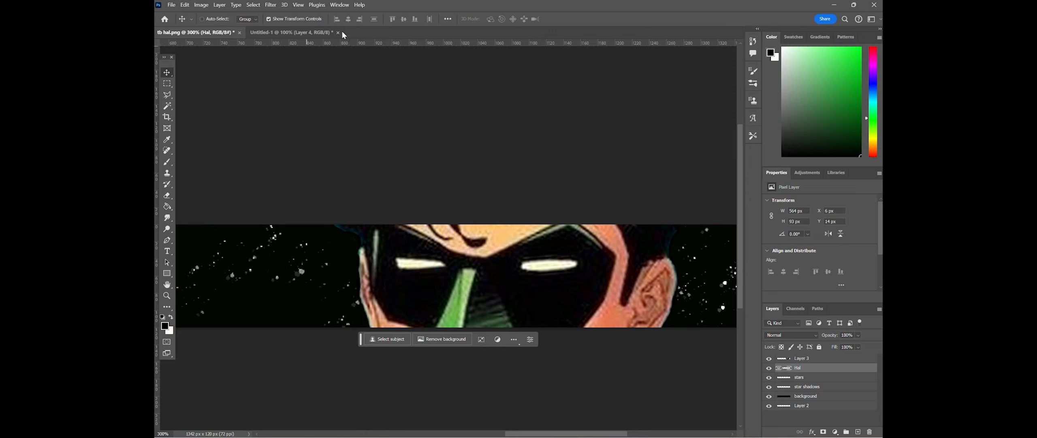
pyautogui.click(294, 32)
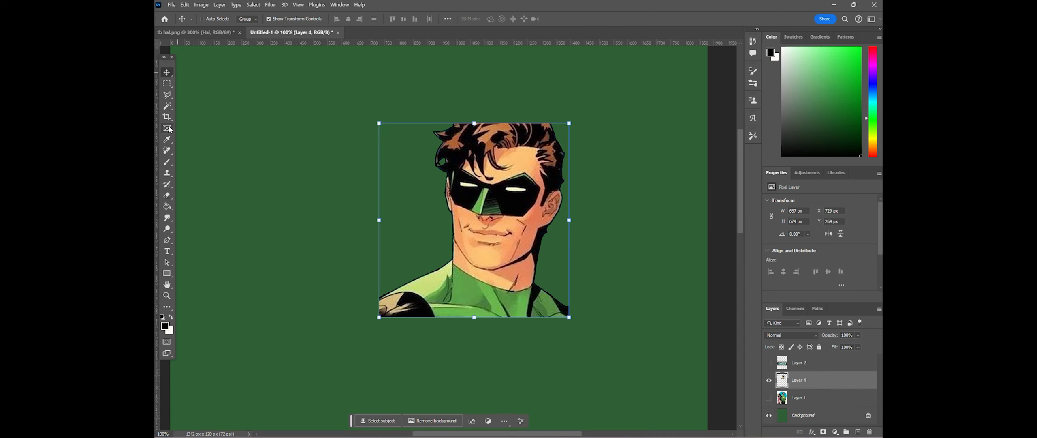
# Step: Sample the reddish-brown of the hair in the cut-out document as the foreground color
pyautogui.click(167, 139)
pyautogui.click(512, 123)
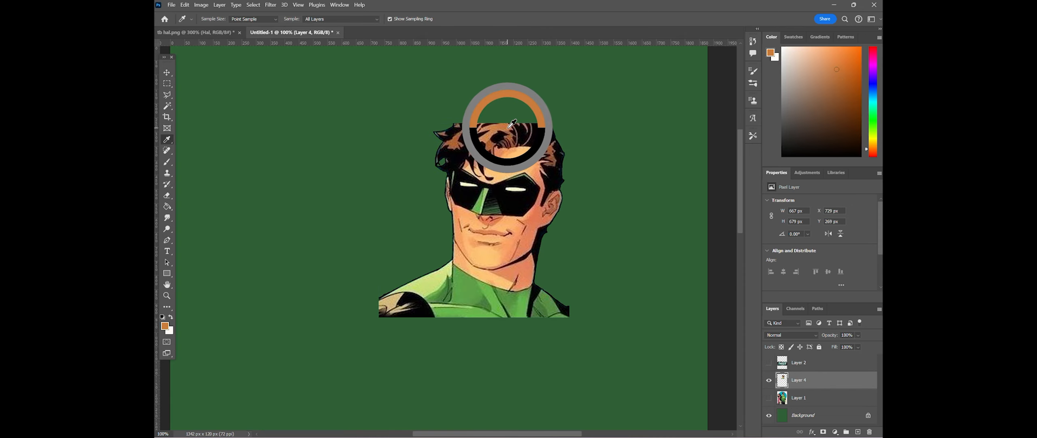
pyautogui.click(549, 150)
# Step: Outline the dark hair on both sides of the banner's head as one closed selection with the Polygonal Lasso tool
pyautogui.click(198, 32)
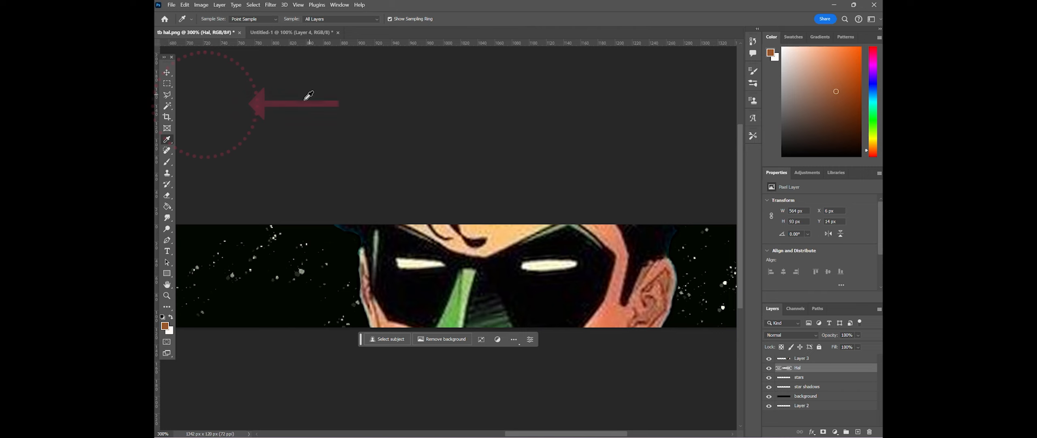
pyautogui.click(167, 95)
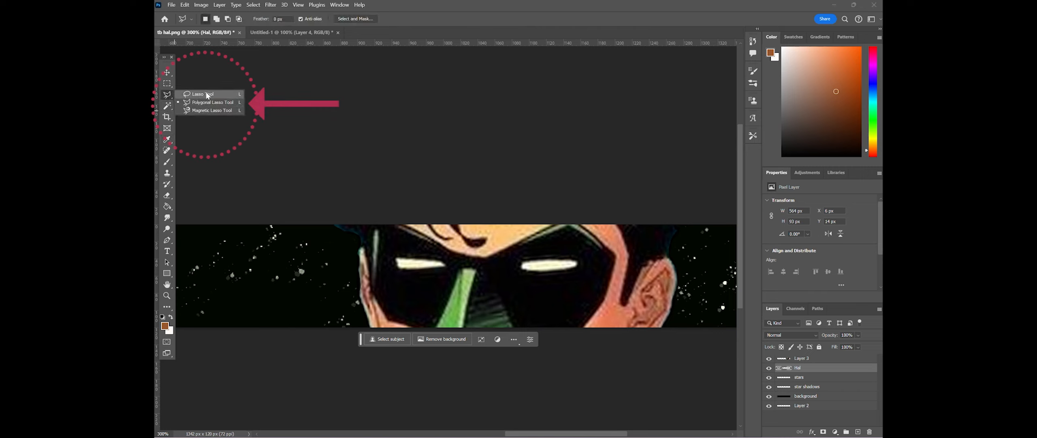
pyautogui.click(215, 104)
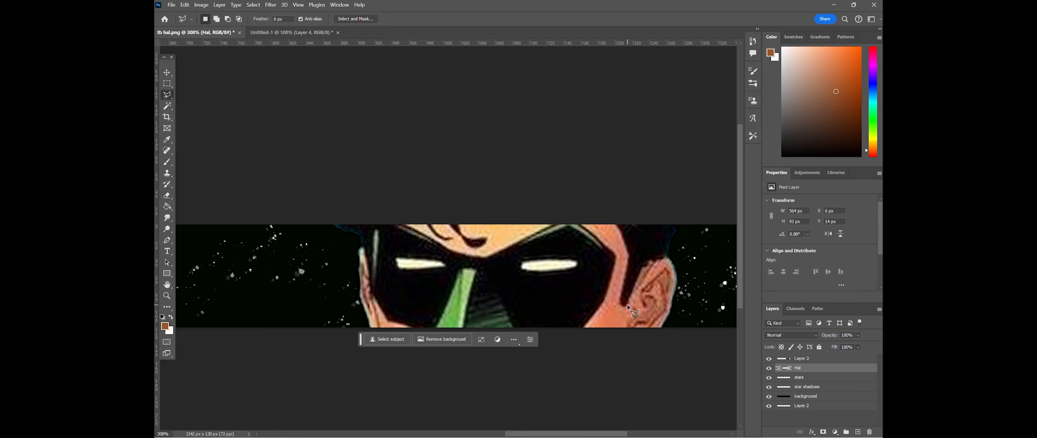
pyautogui.click(644, 266)
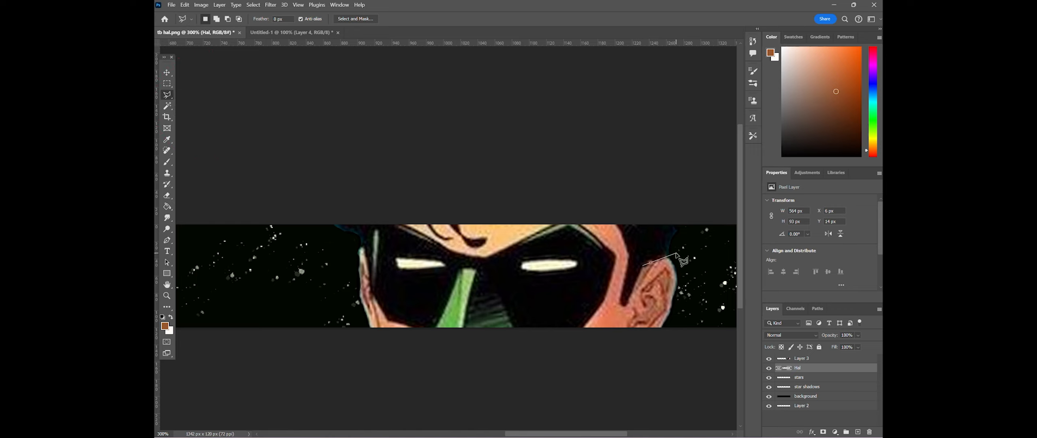
pyautogui.click(670, 256)
pyautogui.click(685, 218)
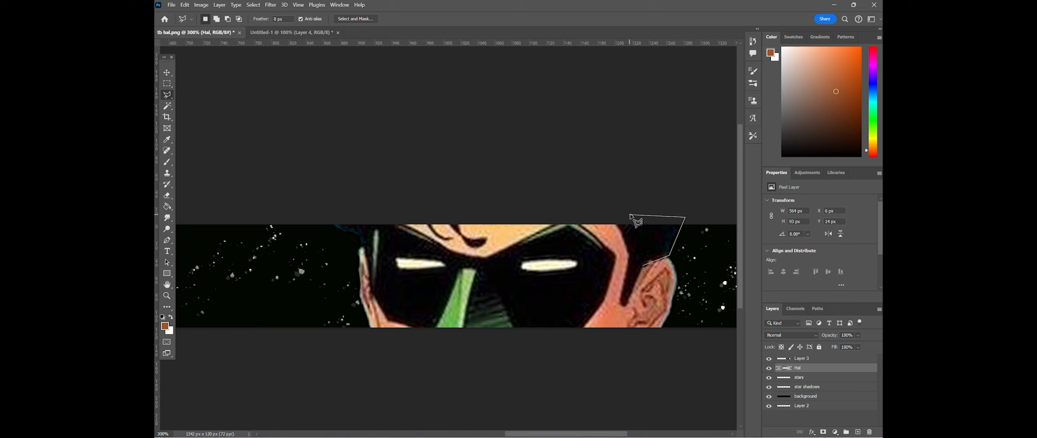
pyautogui.click(317, 210)
pyautogui.click(335, 234)
pyautogui.click(362, 241)
pyautogui.click(370, 288)
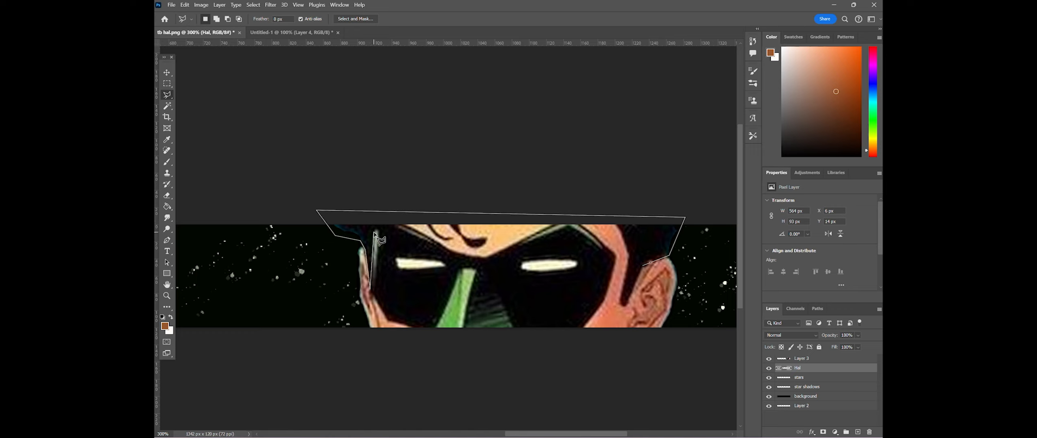
pyautogui.click(378, 217)
pyautogui.click(616, 222)
pyautogui.click(629, 255)
pyautogui.click(621, 304)
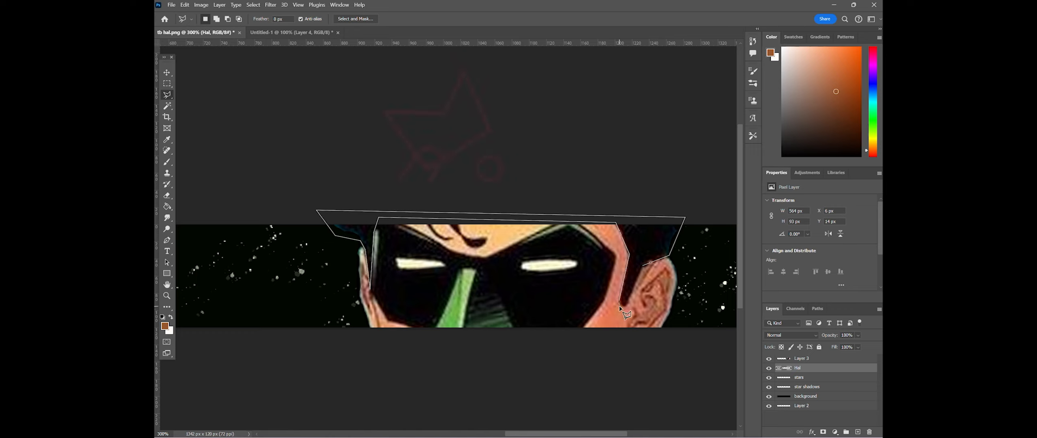
pyautogui.doubleClick(642, 266)
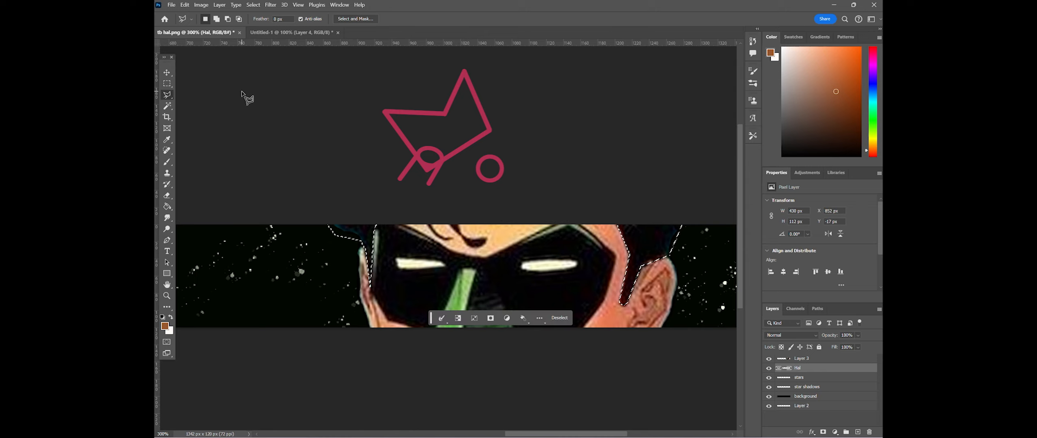
# Step: Copy the selected hair from Layer 3 onto a new layer
pyautogui.click(167, 72)
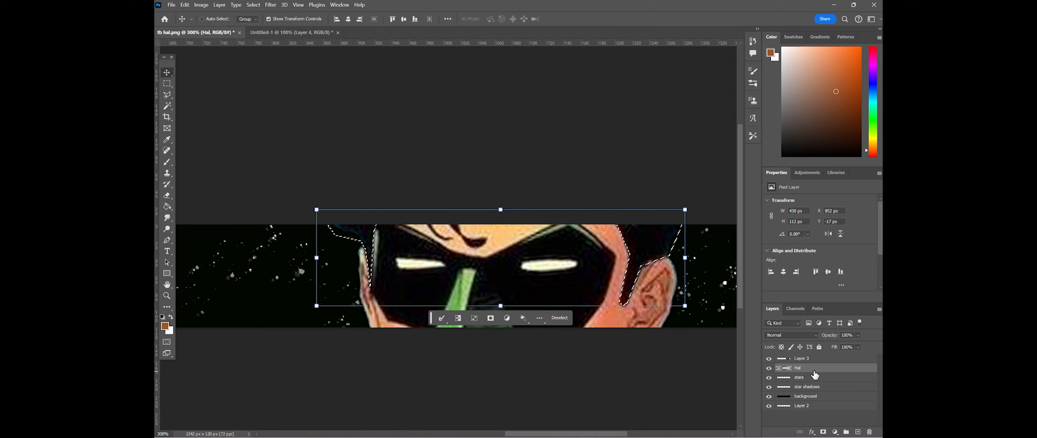
pyautogui.rightClick(800, 367)
pyautogui.click(819, 26)
pyautogui.click(801, 358)
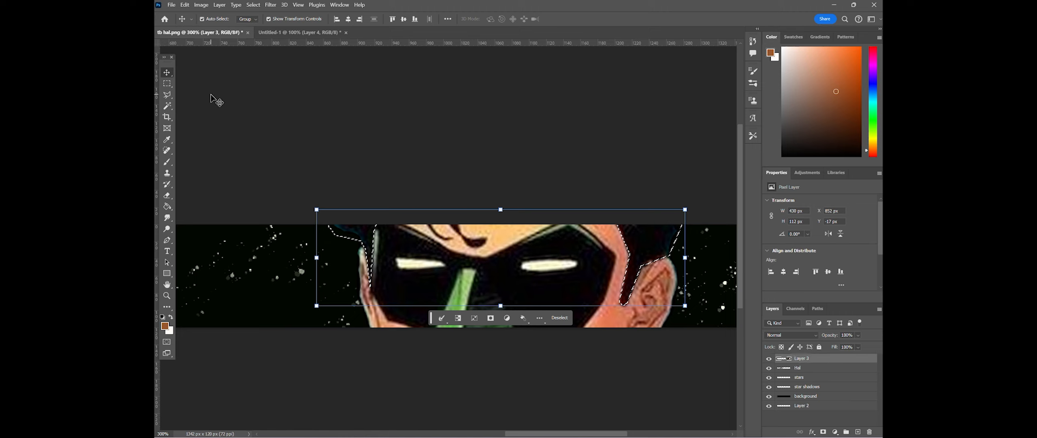
pyautogui.hotkey('ctrl', 'j')
pyautogui.moveTo(452, 278); pyautogui.dragTo(448, 276)
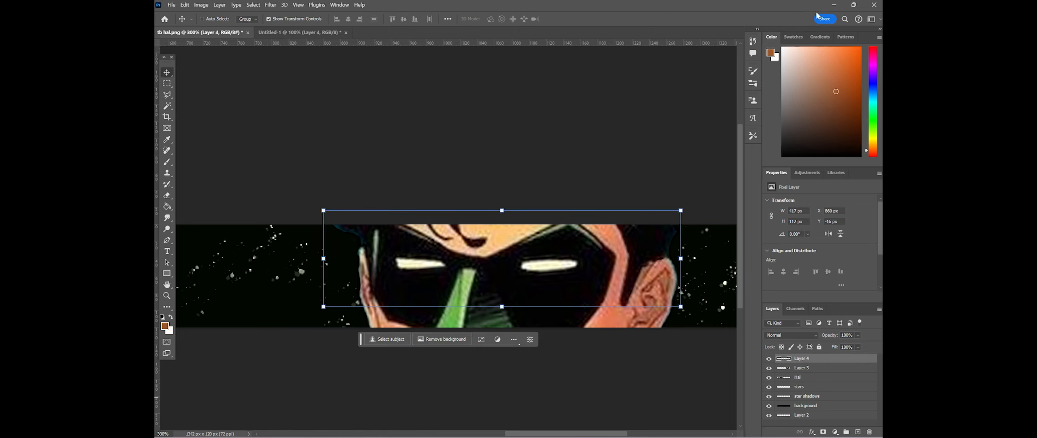
# Step: Add a Color Overlay to Layer 4 using the sampled brown foreground color, 985730
pyautogui.doubleClick(834, 358)
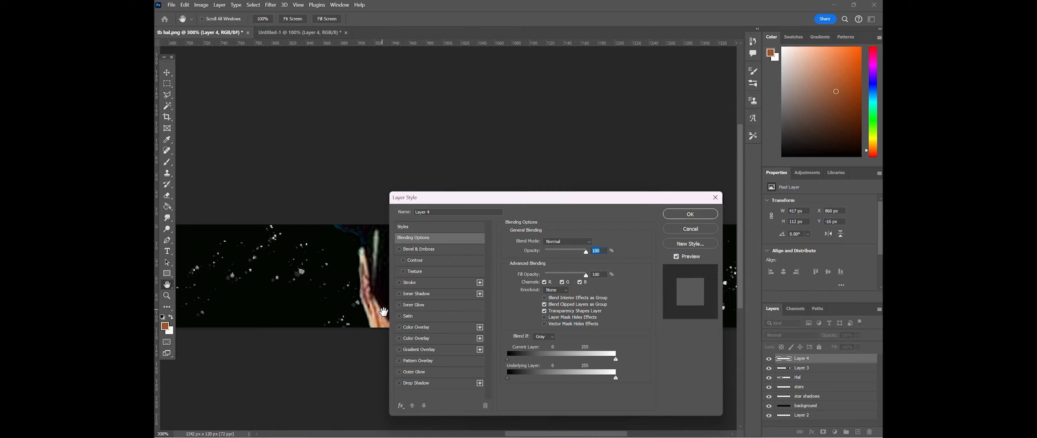
pyautogui.click(417, 328)
pyautogui.moveTo(491, 198); pyautogui.dragTo(772, 168)
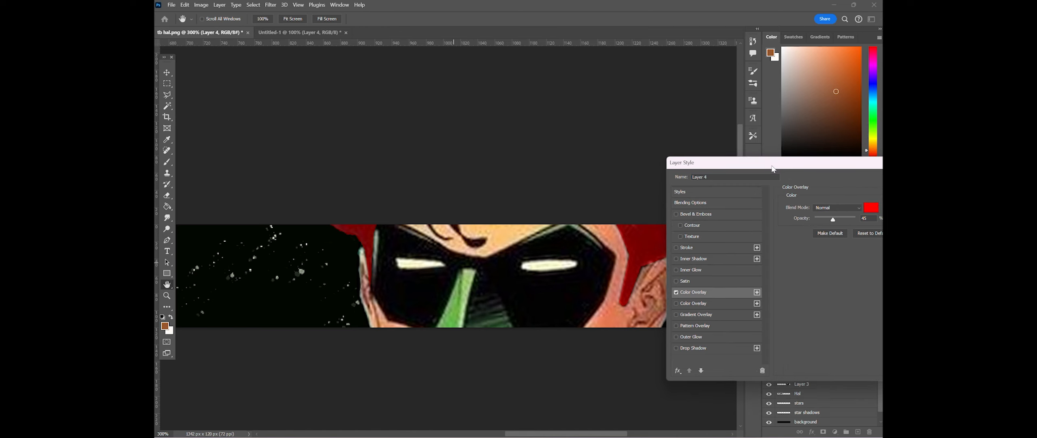
pyautogui.click(877, 207)
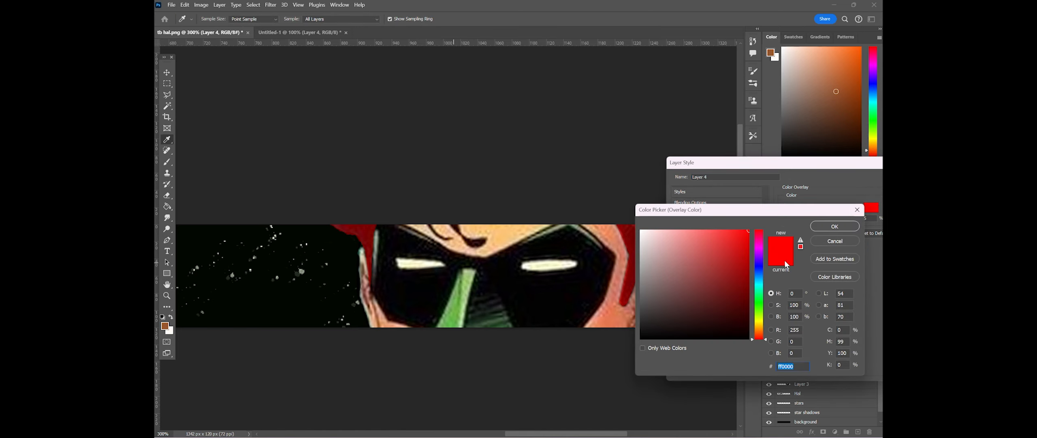
pyautogui.click(167, 323)
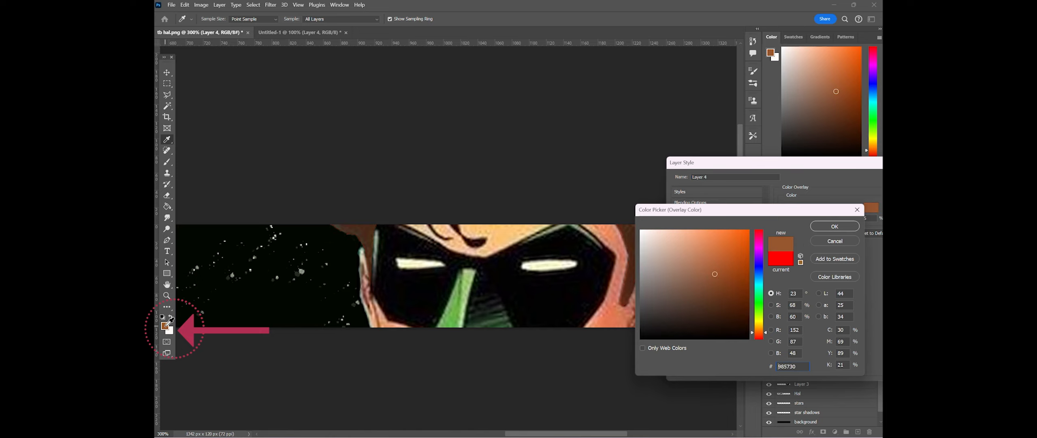
pyautogui.click(836, 227)
# Step: Set the hair layer's Color Overlay opacity to 25% and apply the layer style
pyautogui.moveTo(800, 166); pyautogui.dragTo(692, 9)
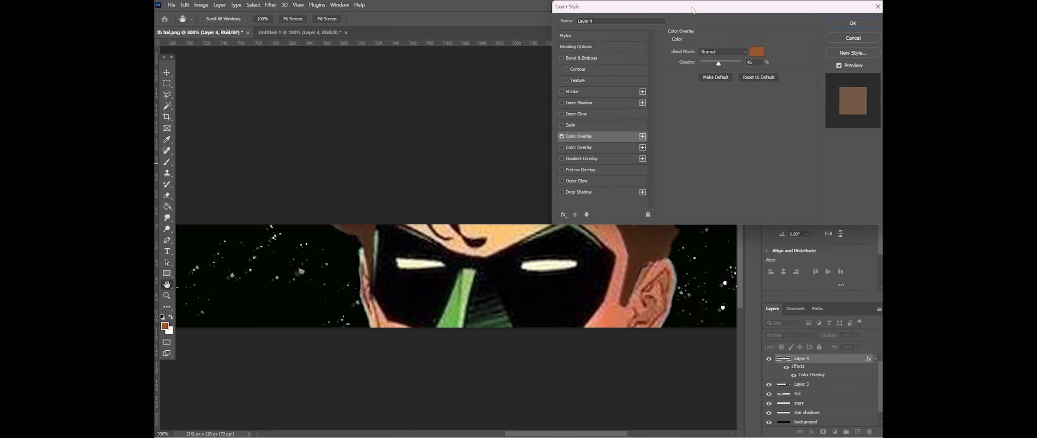
pyautogui.click(711, 62)
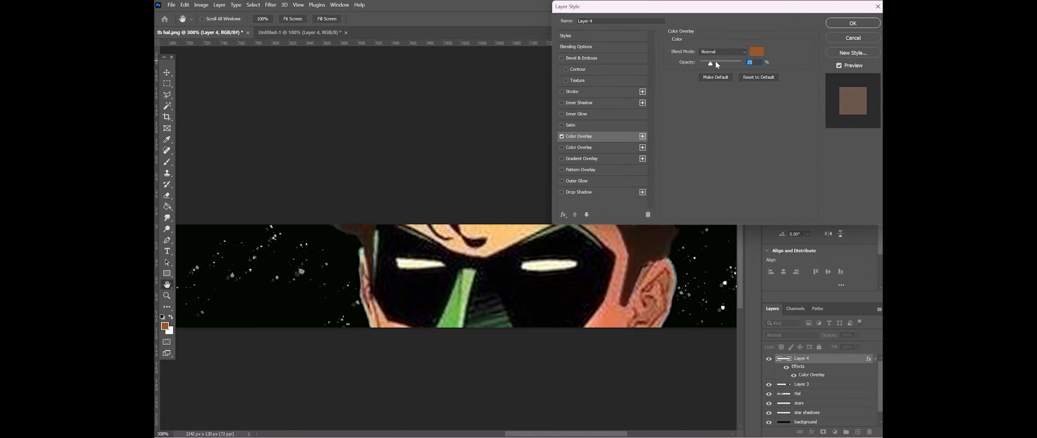
pyautogui.click(844, 24)
pyautogui.press('v')
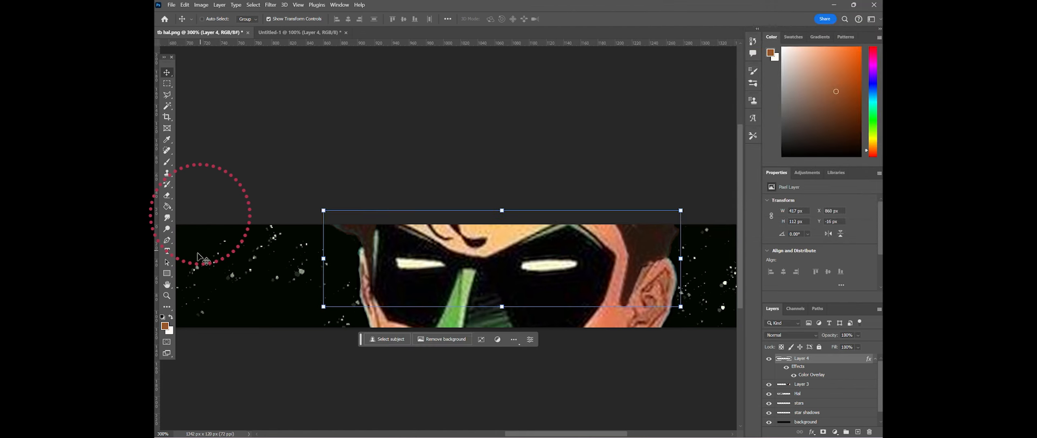
# Step: Soften the edges of the tinted hair on Layer 4 using the Blur tool with a 32 px brush
pyautogui.click(169, 219)
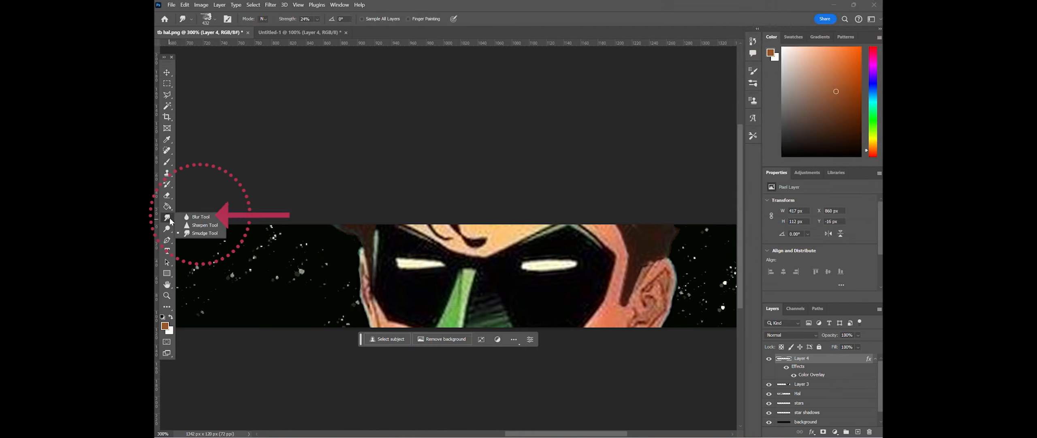
pyautogui.click(200, 217)
pyautogui.click(208, 22)
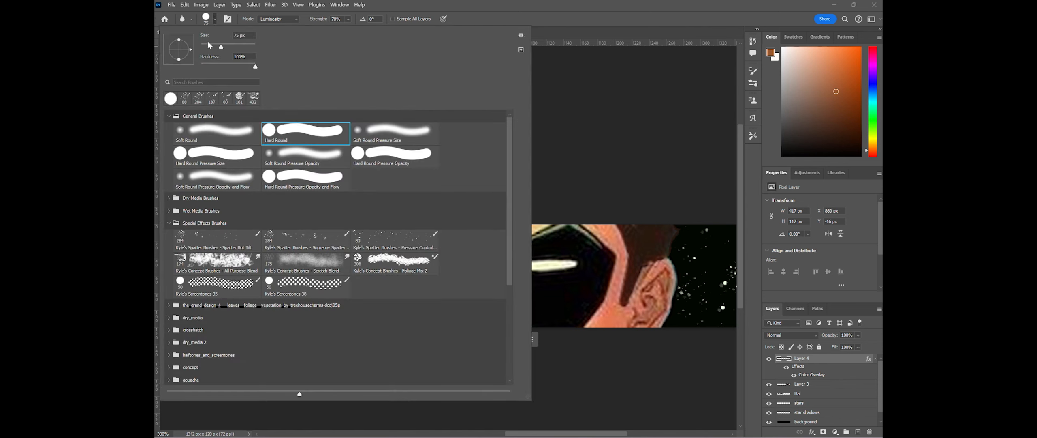
pyautogui.click(210, 46)
pyautogui.click(649, 268)
pyautogui.moveTo(650, 271)
pyautogui.mouseDown()
pyautogui.moveTo(624, 322)
pyautogui.moveTo(656, 318)
pyautogui.moveTo(687, 270)
pyautogui.moveTo(677, 261)
pyautogui.moveTo(682, 237)
pyautogui.moveTo(655, 222)
pyautogui.mouseUp()
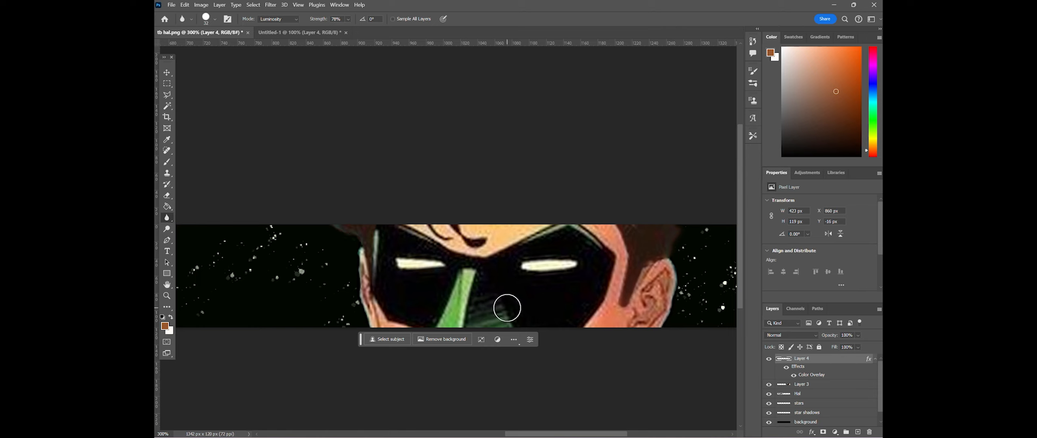
# Step: Compare the banner with and without the hair tint, merge Layer 4 with Layer 3, and check the merged layer
pyautogui.hotkey('ctrl', '1')
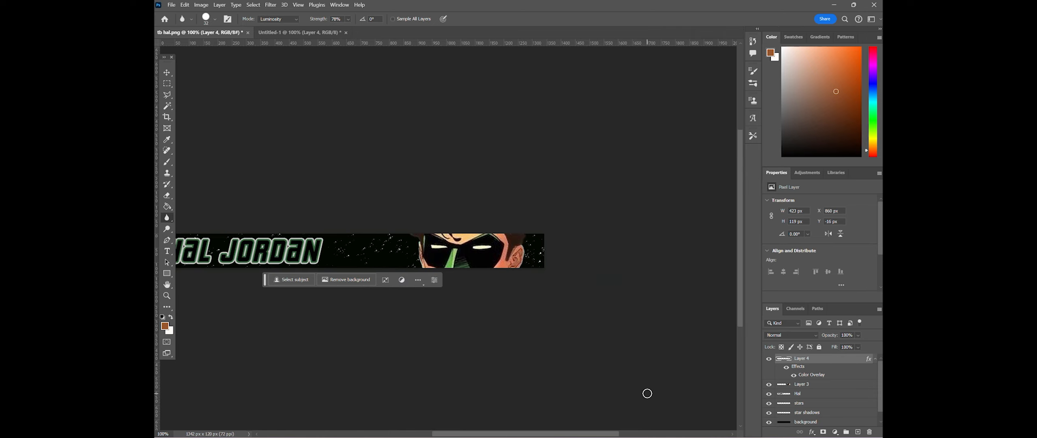
pyautogui.moveTo(542, 433); pyautogui.dragTo(507, 433)
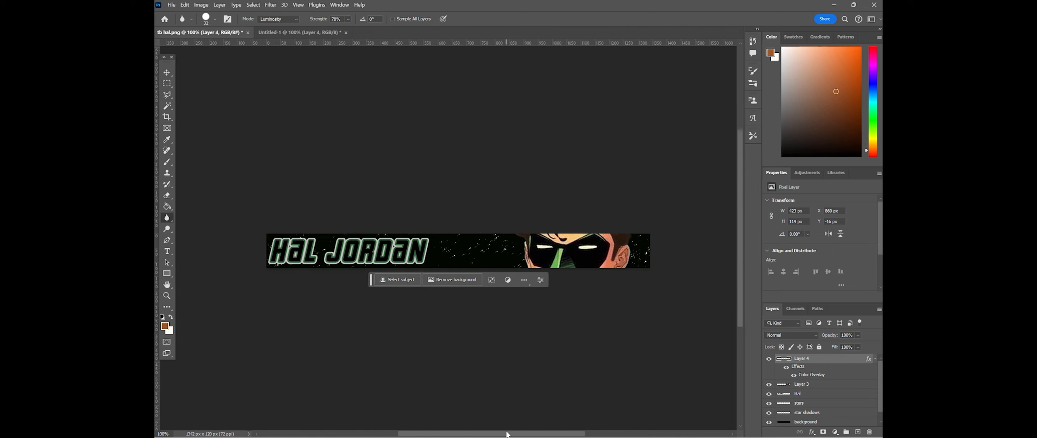
pyautogui.click(770, 359)
pyautogui.click(770, 359)
pyautogui.keyDown('ctrl'); pyautogui.click(817, 384); pyautogui.keyUp('ctrl')
pyautogui.hotkey('ctrl', 'e')
pyautogui.click(769, 359)
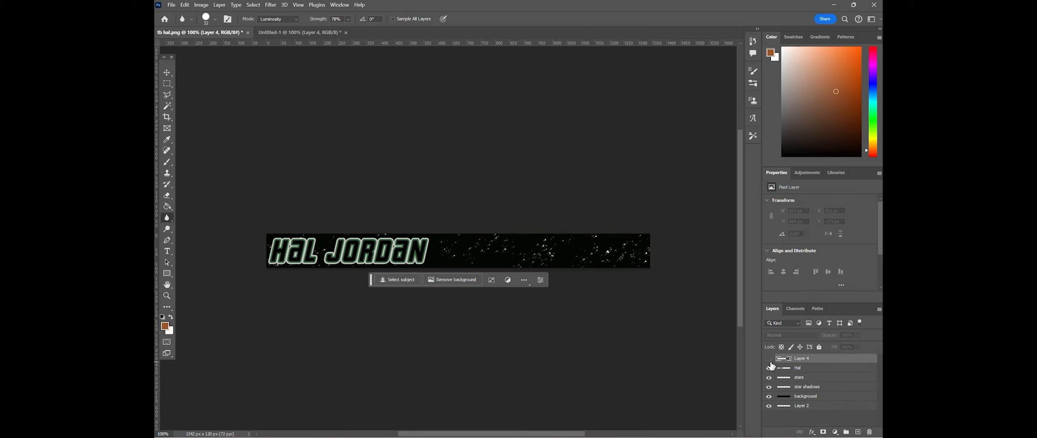
pyautogui.click(770, 358)
# Step: Rename the lettering layer to Hal text and the merged head layer to hal image
pyautogui.doubleClick(797, 367)
pyautogui.write('Hal text')
pyautogui.doubleClick(801, 358)
pyautogui.write('hal image')
pyautogui.press('Return')
# Step: Enable Outer Glow without a drop shadow in the hal image layer's blending options
pyautogui.rightClick(819, 359)
pyautogui.rightClick(813, 360)
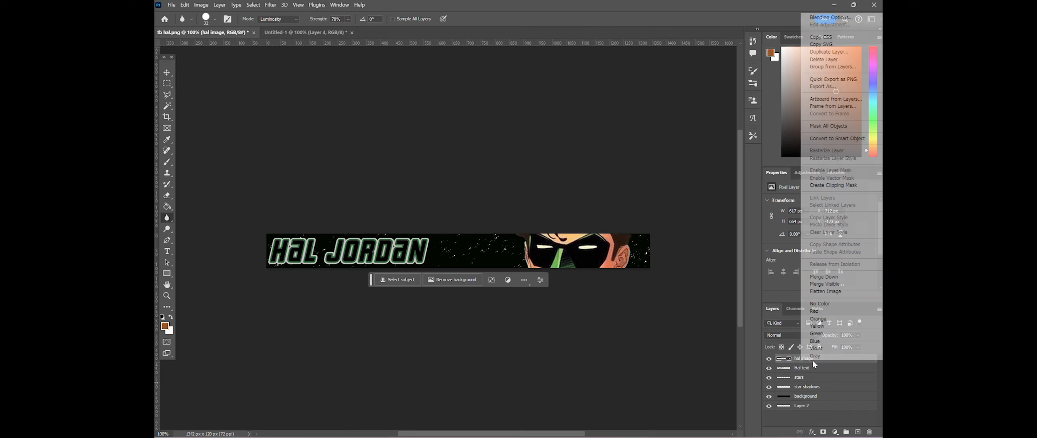
pyautogui.click(830, 17)
pyautogui.click(564, 191)
pyautogui.click(557, 192)
pyautogui.click(557, 181)
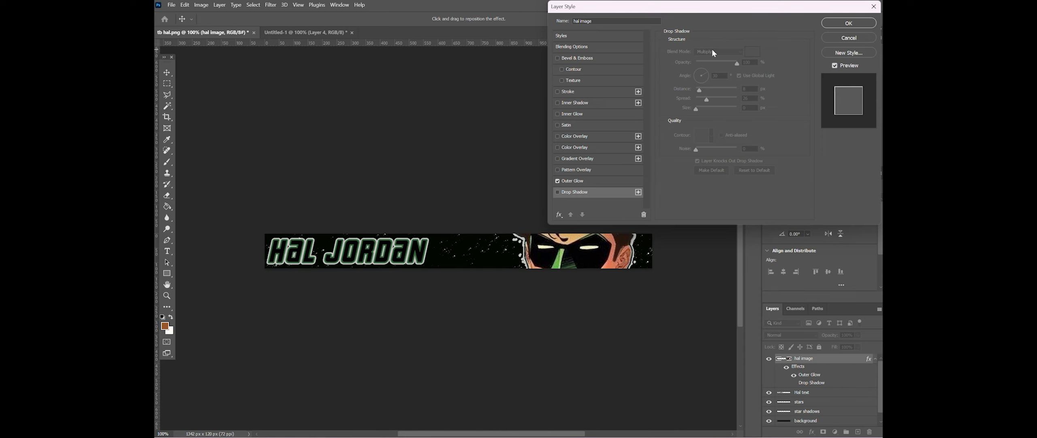
# Step: Turn the head's outer glow into a soft green glow using the Softer technique and apply it
pyautogui.hotkey('ctrl', '+')
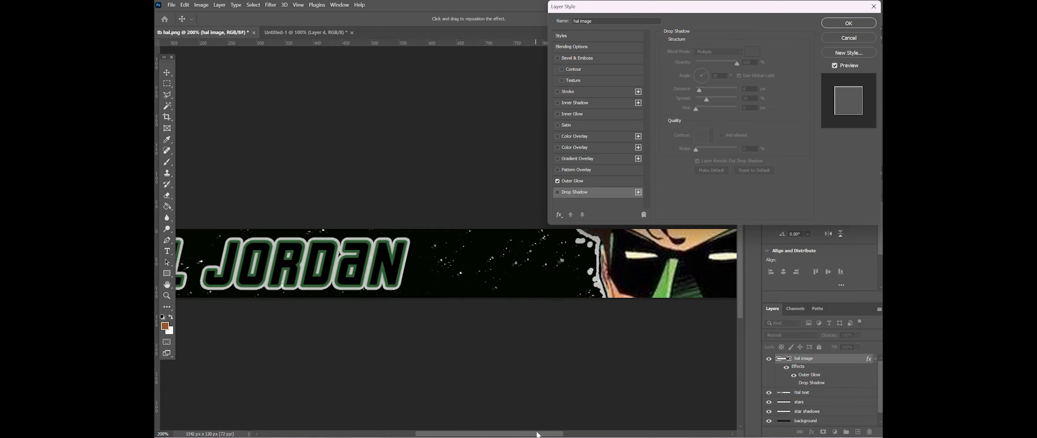
pyautogui.moveTo(538, 434); pyautogui.dragTo(584, 434)
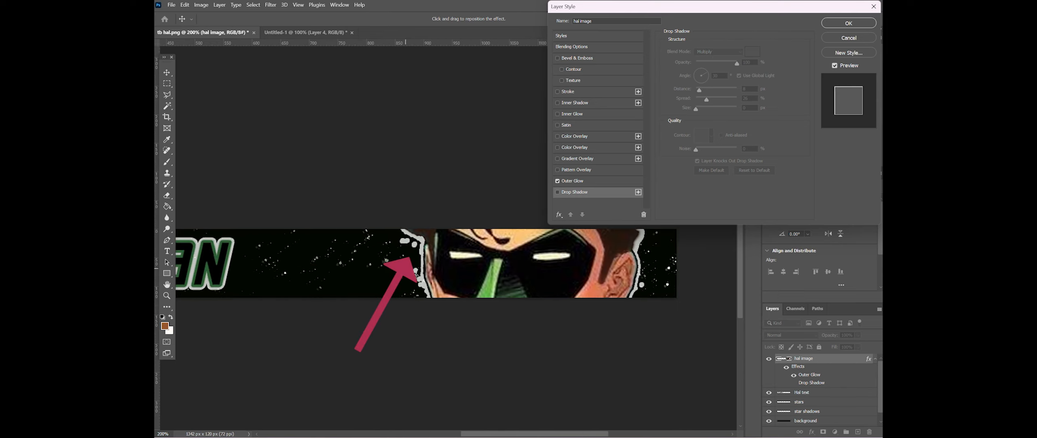
pyautogui.moveTo(725, 12); pyautogui.dragTo(732, 26)
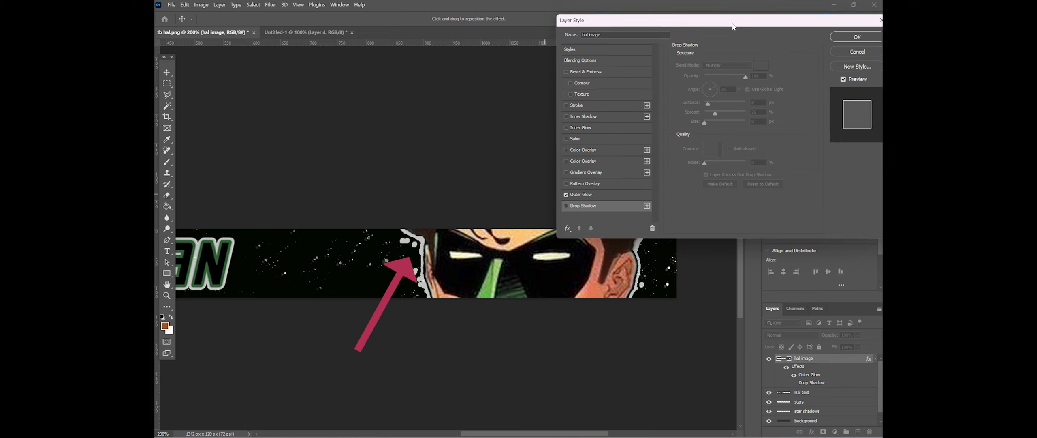
pyautogui.click(582, 194)
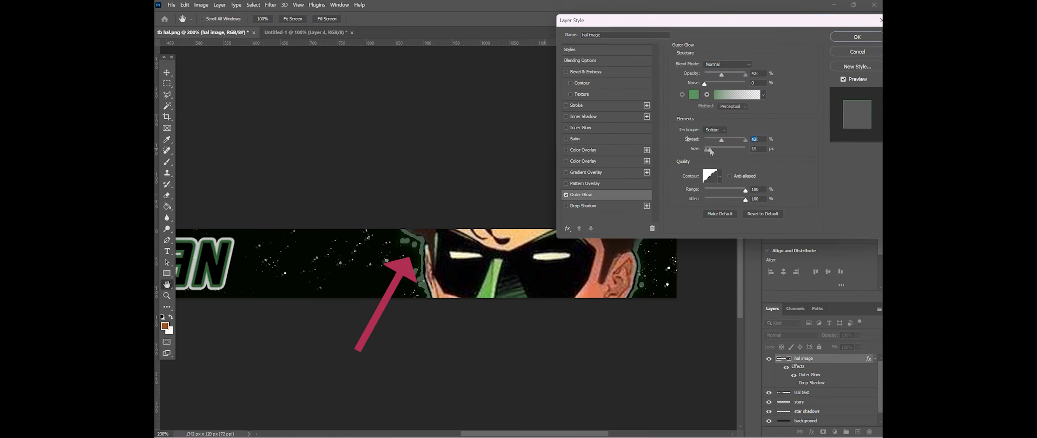
pyautogui.click(853, 37)
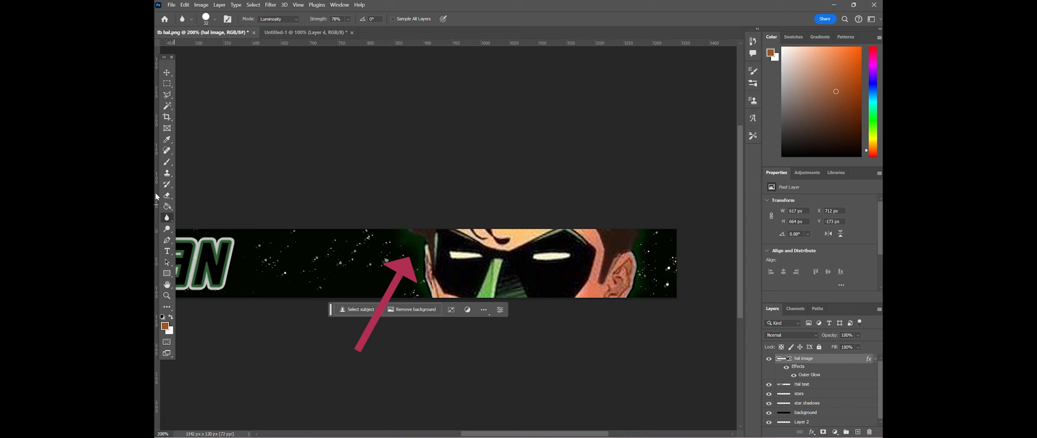
# Step: Select the Eraser tool and set its brush size to 72 px
pyautogui.click(166, 195)
pyautogui.click(214, 19)
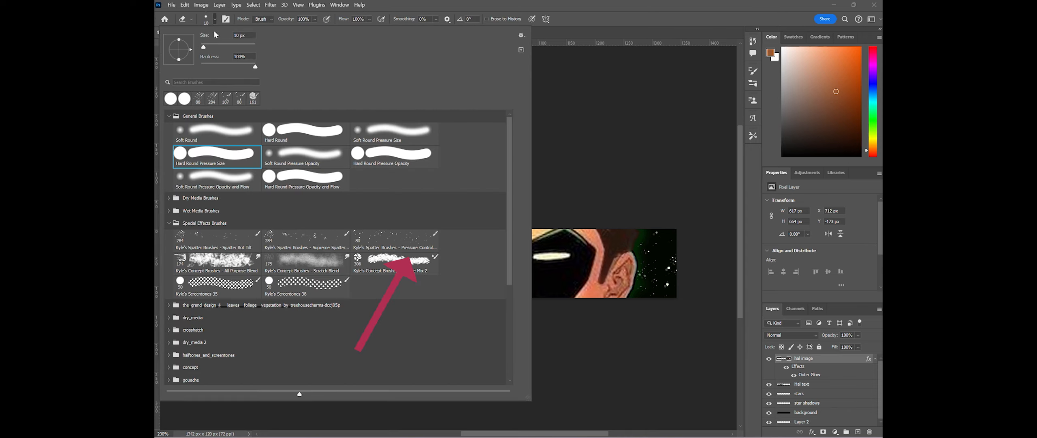
pyautogui.click(221, 46)
pyautogui.click(632, 167)
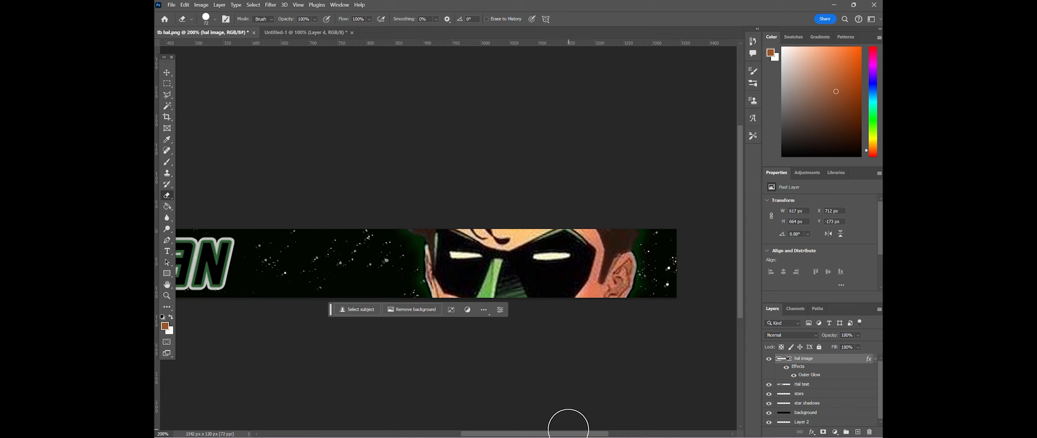
pyautogui.moveTo(568, 432); pyautogui.dragTo(479, 411)
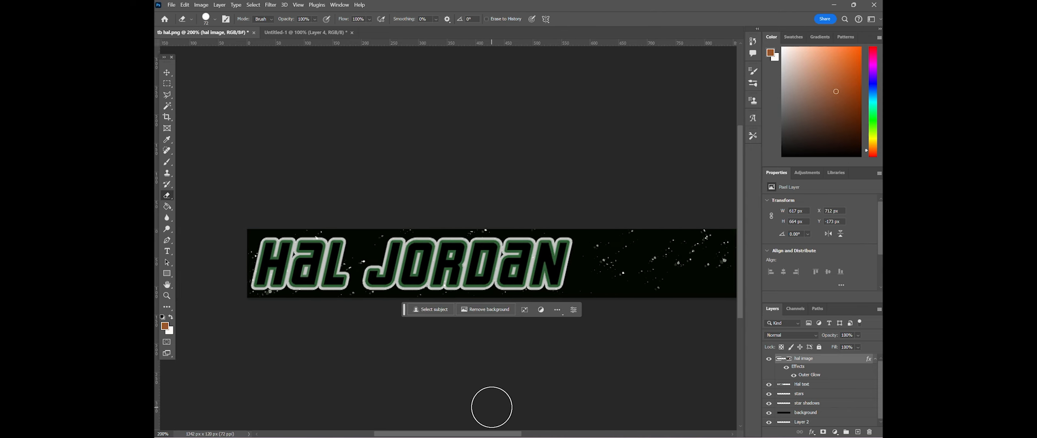
pyautogui.doubleClick(818, 364)
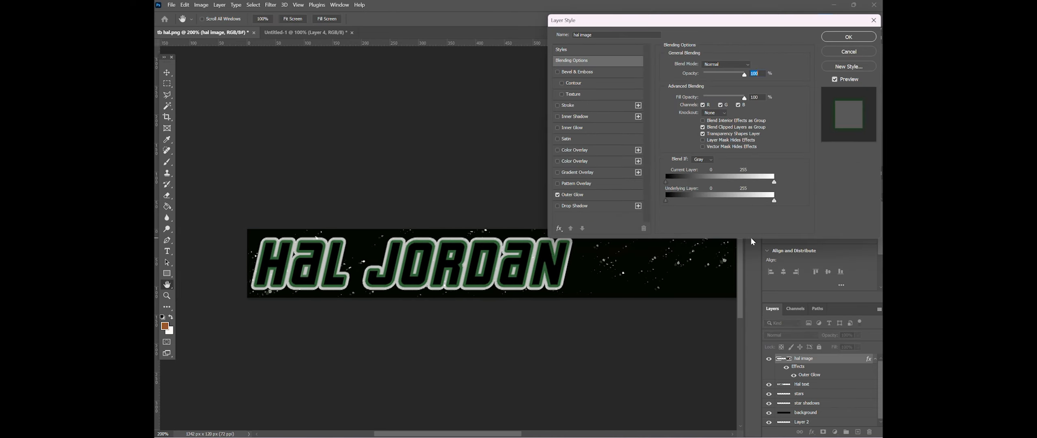
pyautogui.click(849, 37)
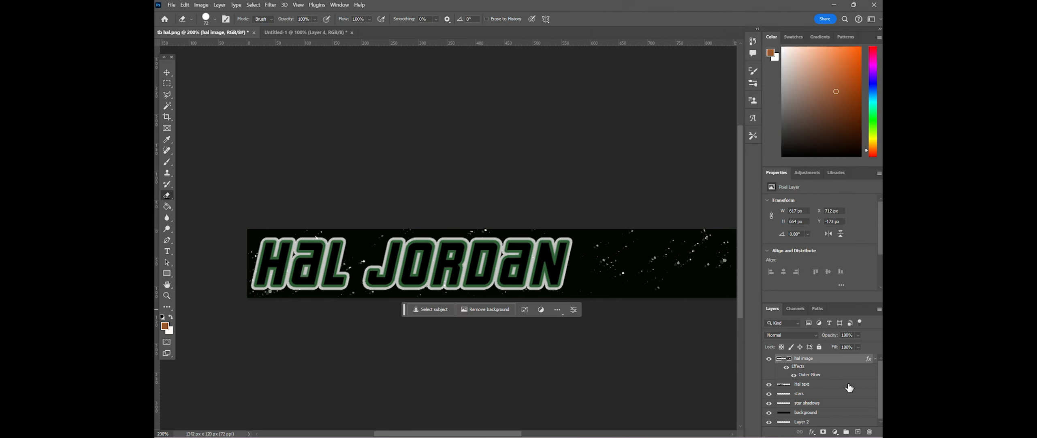
pyautogui.click(808, 385)
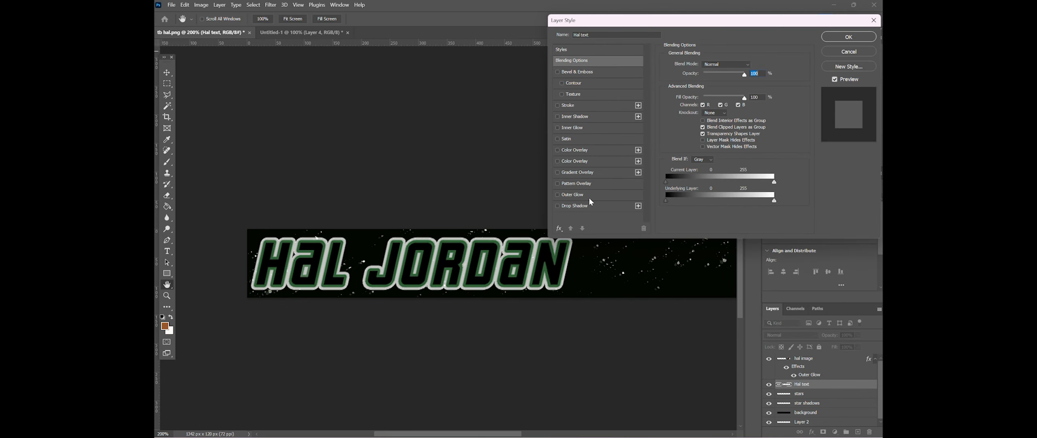
pyautogui.click(589, 197)
pyautogui.click(557, 195)
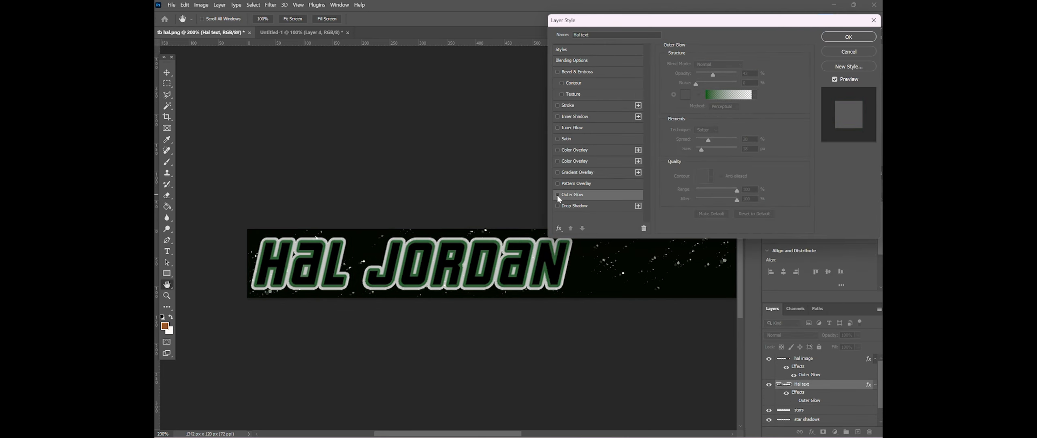
pyautogui.click(558, 205)
pyautogui.click(611, 205)
pyautogui.click(753, 65)
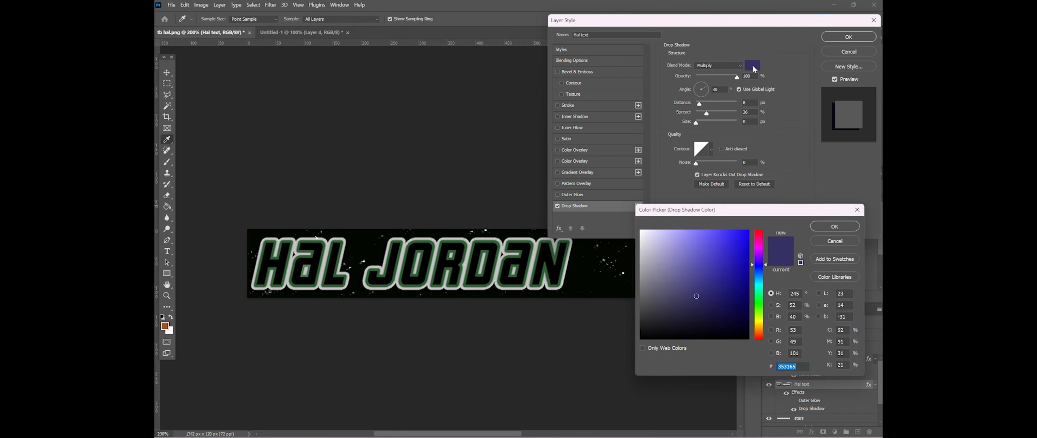
pyautogui.click(835, 226)
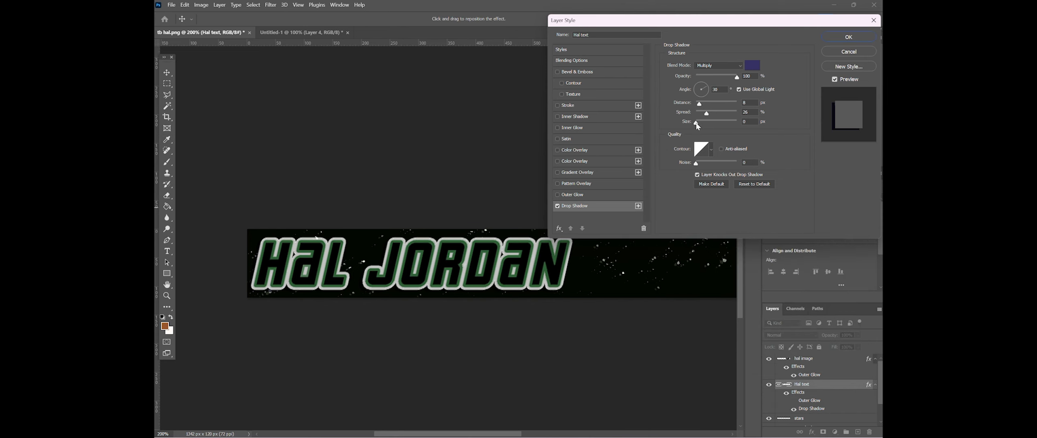
pyautogui.moveTo(696, 122); pyautogui.dragTo(723, 104)
pyautogui.click(844, 52)
# Step: Hide the background layer and open the blending options of the Hal text layer
pyautogui.click(768, 412)
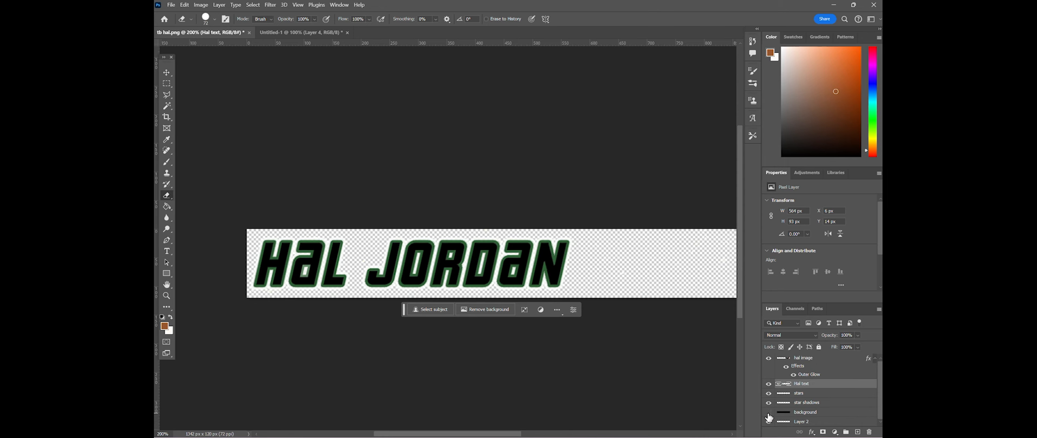
pyautogui.rightClick(808, 384)
pyautogui.click(822, 37)
# Step: Try a drop shadow on the lettering with an 11 px distance and 74% spread
pyautogui.click(604, 205)
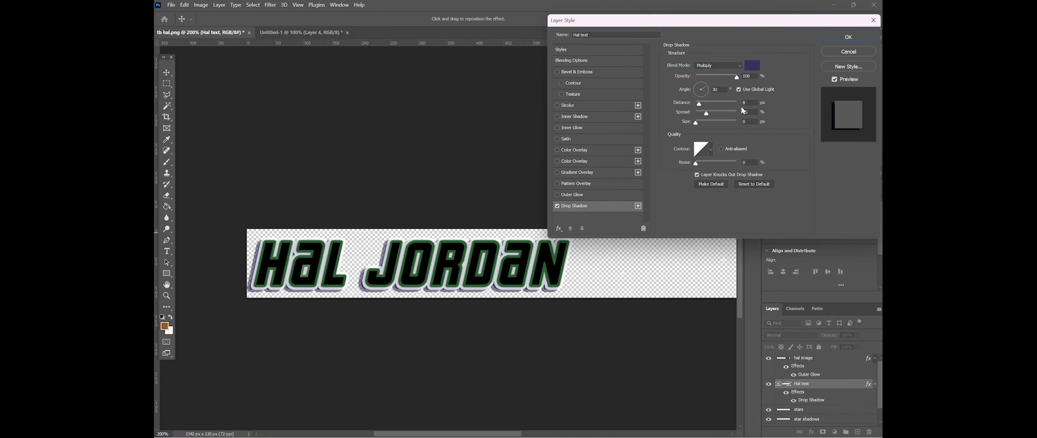
pyautogui.click(702, 106)
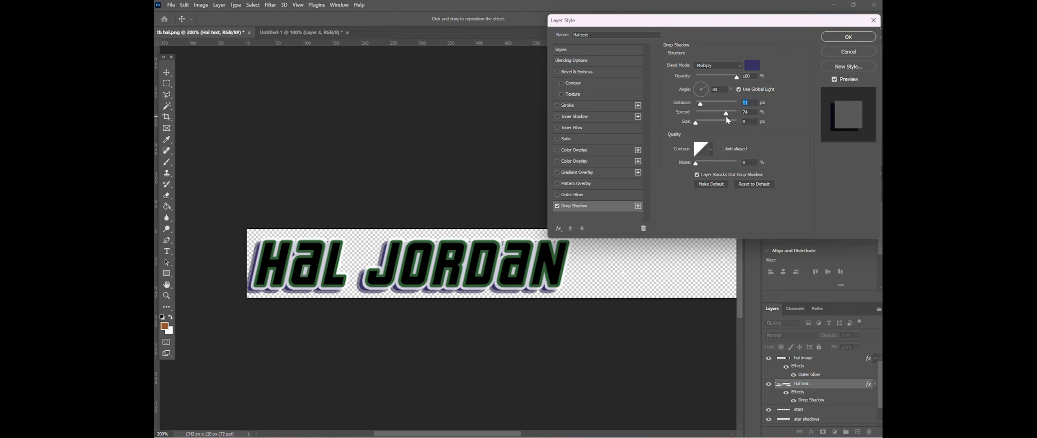
pyautogui.moveTo(696, 123); pyautogui.dragTo(685, 119)
pyautogui.click(557, 206)
# Step: Give the Hal text layer a green outer glow with 71% opacity, 40% spread and 27 px size
pyautogui.click(584, 194)
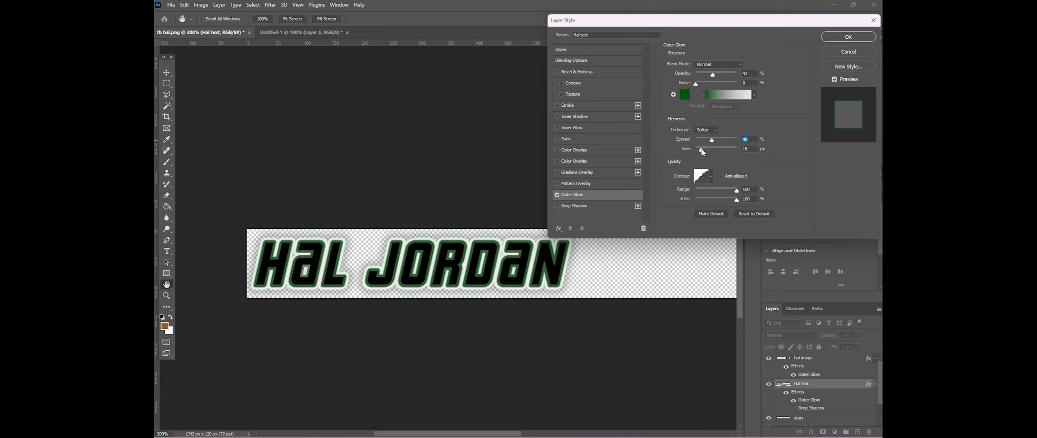
pyautogui.moveTo(701, 149); pyautogui.dragTo(703, 150)
pyautogui.moveTo(712, 75); pyautogui.dragTo(718, 77)
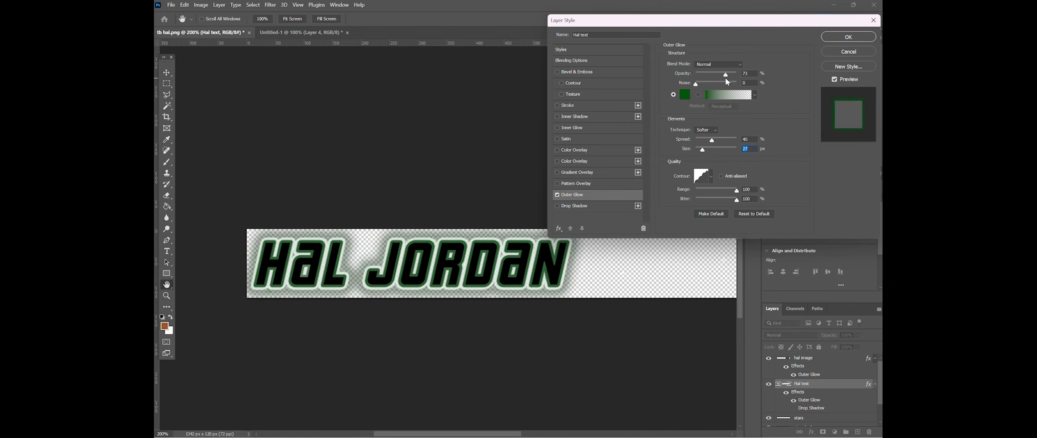
pyautogui.click(849, 36)
# Step: Show the background layer again and reduce the size of the green outer glow on the Hal text layer
pyautogui.scroll(-2, 780, 392)
pyautogui.click(769, 412)
pyautogui.rightClick(820, 366)
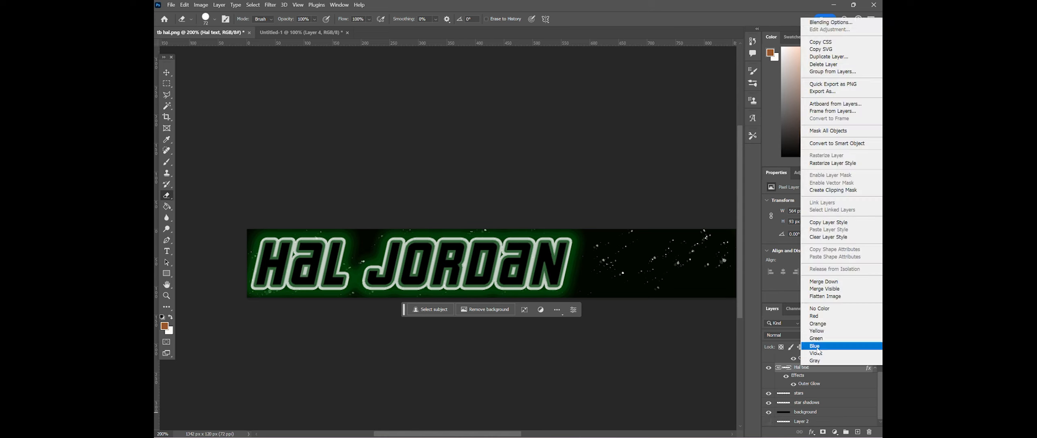
pyautogui.click(824, 21)
pyautogui.rightClick(810, 371)
pyautogui.click(816, 28)
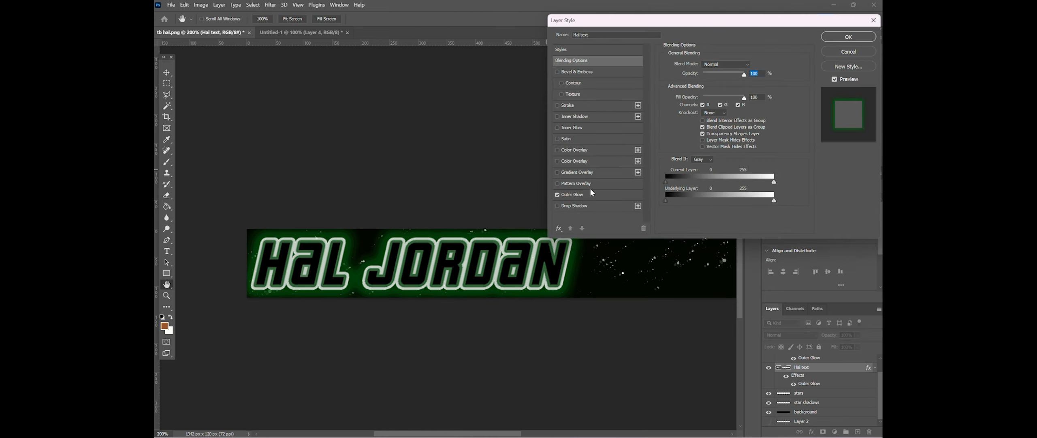
pyautogui.click(595, 195)
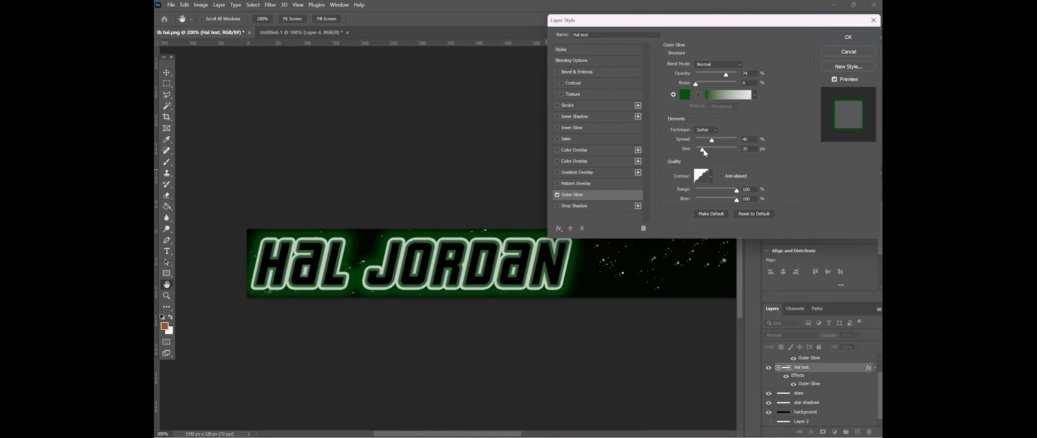
pyautogui.moveTo(703, 149); pyautogui.dragTo(700, 149)
pyautogui.click(848, 38)
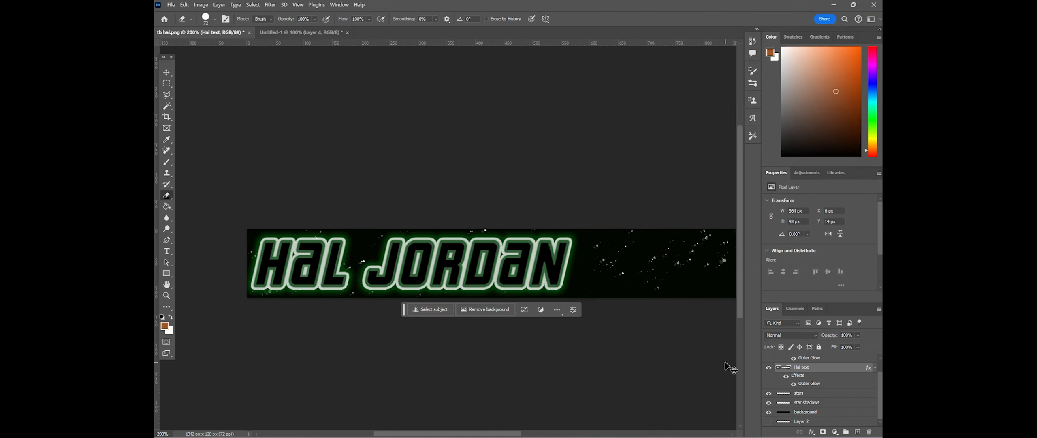
# Step: Save the banner as a Photoshop file named tb hal in the Character folder
pyautogui.hotkey('ctrl', '-')
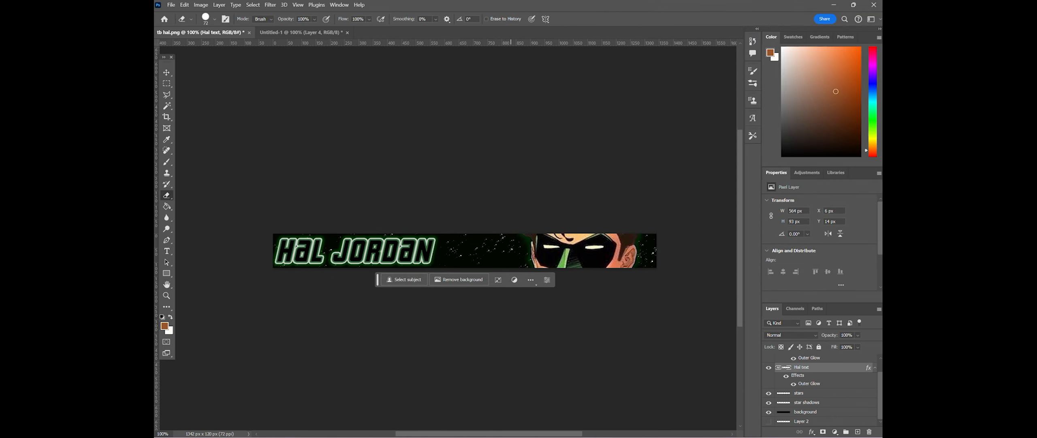
pyautogui.click(171, 5)
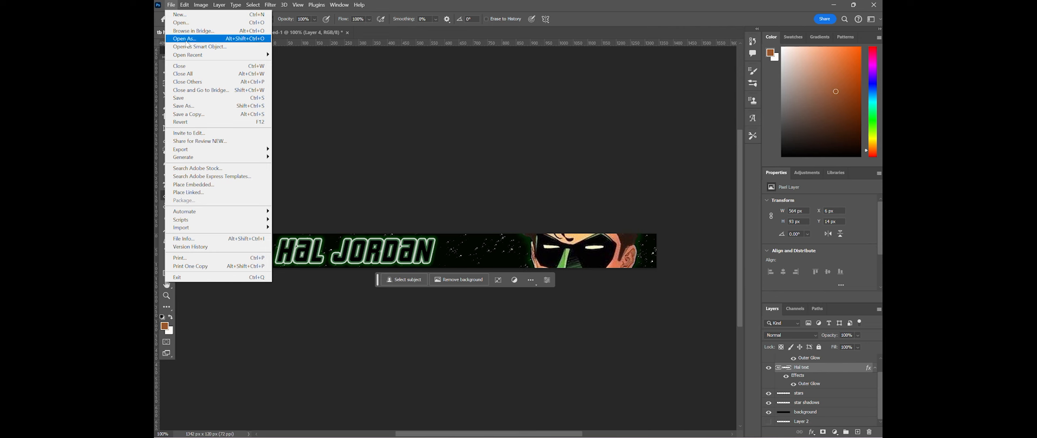
pyautogui.click(188, 99)
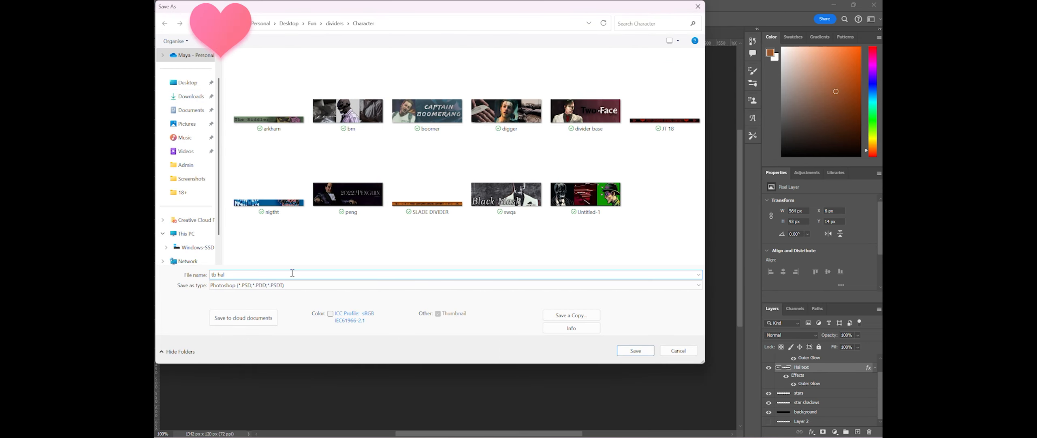
pyautogui.press('Return')
pyautogui.press('Return')
pyautogui.click(172, 6)
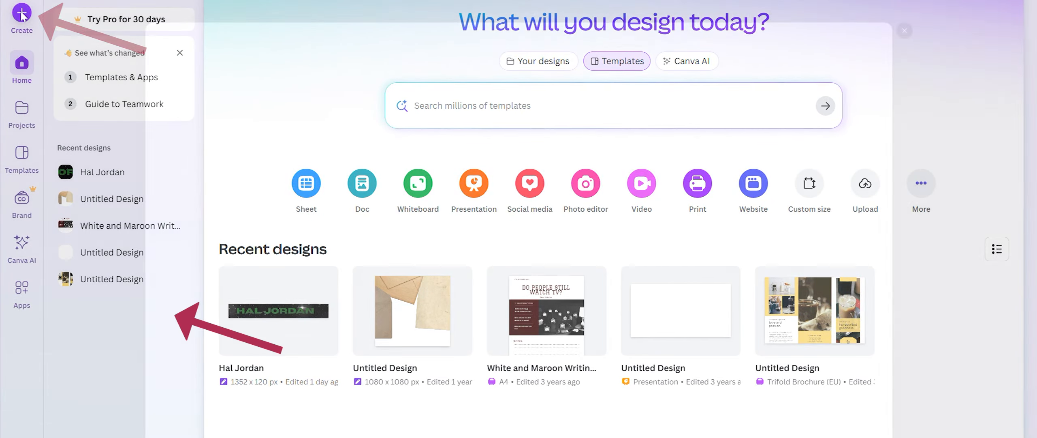
# Step: Switch to Canva and create a new custom-size design of 1350 × 120 px
pyautogui.click(22, 13)
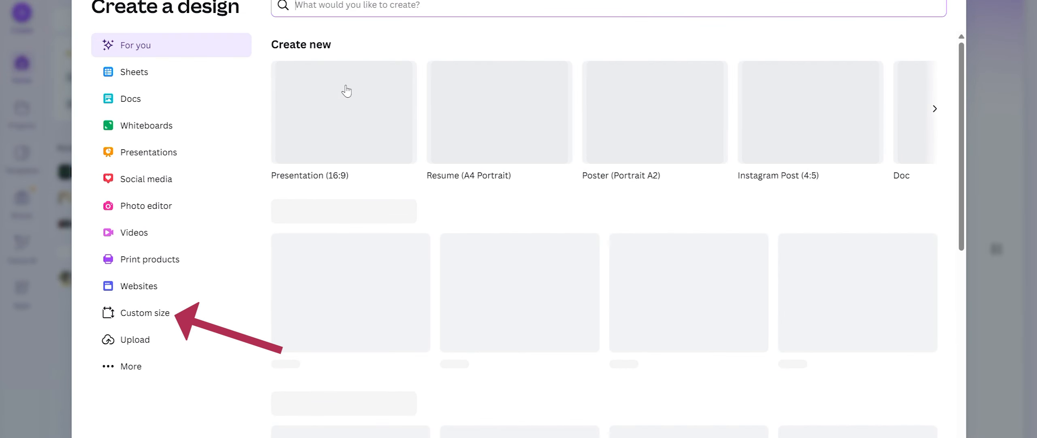
pyautogui.click(174, 314)
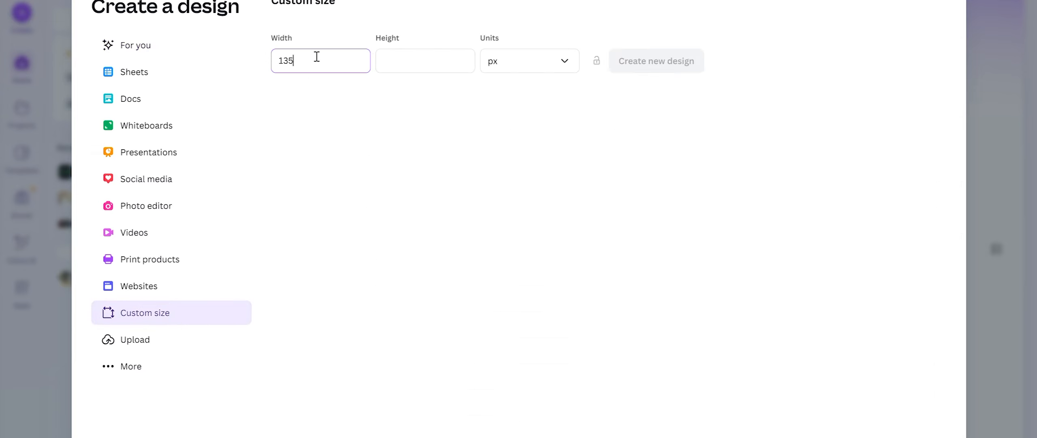
pyautogui.press('Tab')
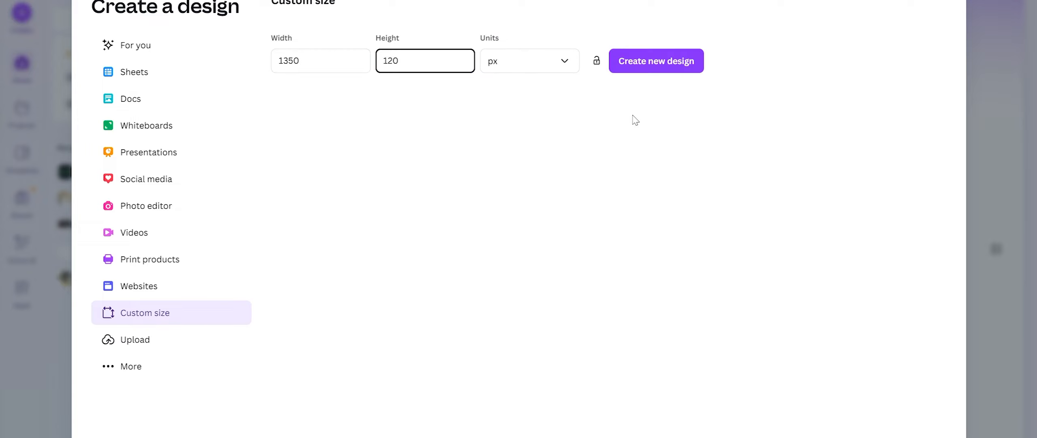
pyautogui.click(656, 64)
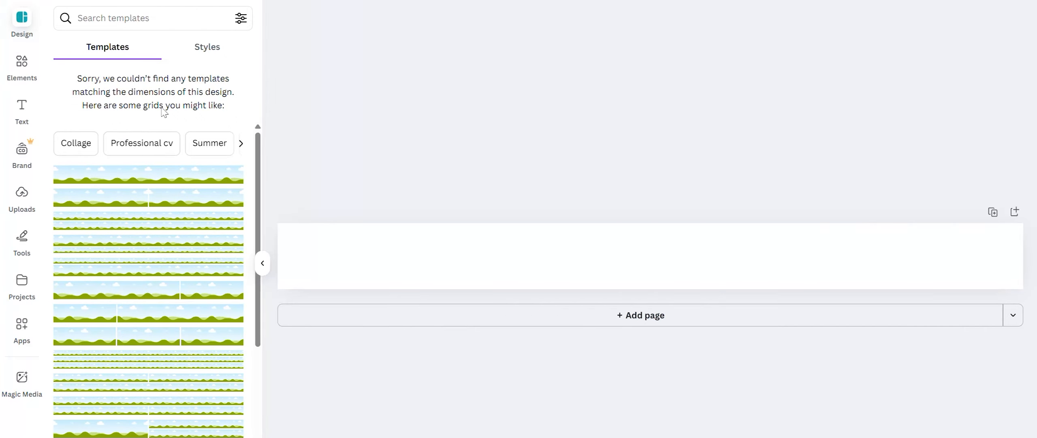
# Step: Add a text box reading Hal Jordan to the blank design, with font size 50 and the Horizon font
pyautogui.click(22, 107)
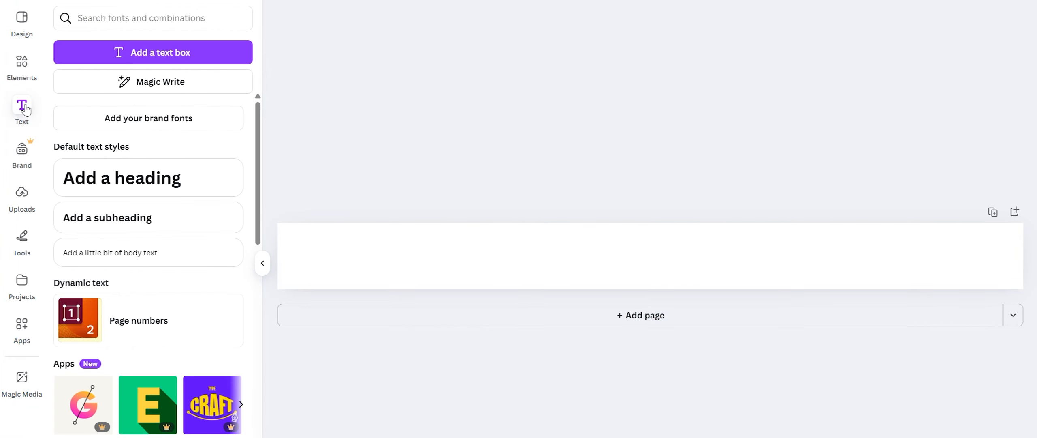
pyautogui.click(106, 13)
pyautogui.scroll(-5, 178, 224)
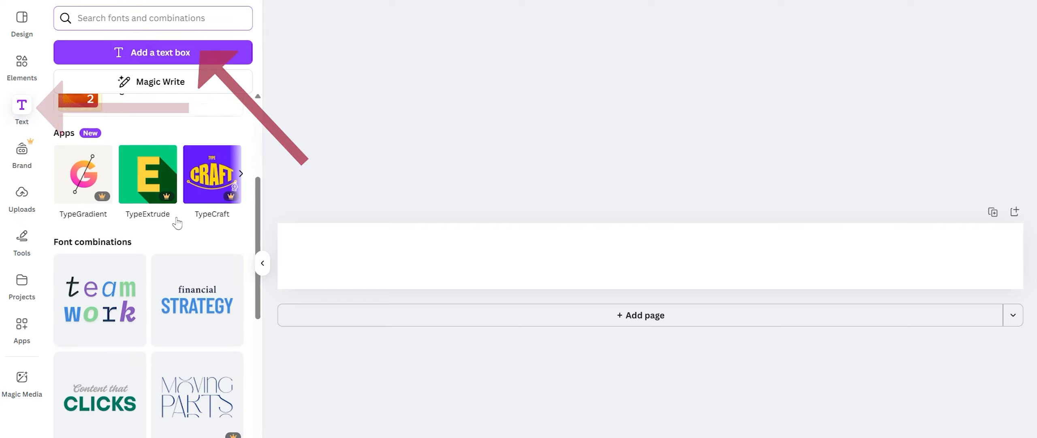
pyautogui.scroll(5, 178, 223)
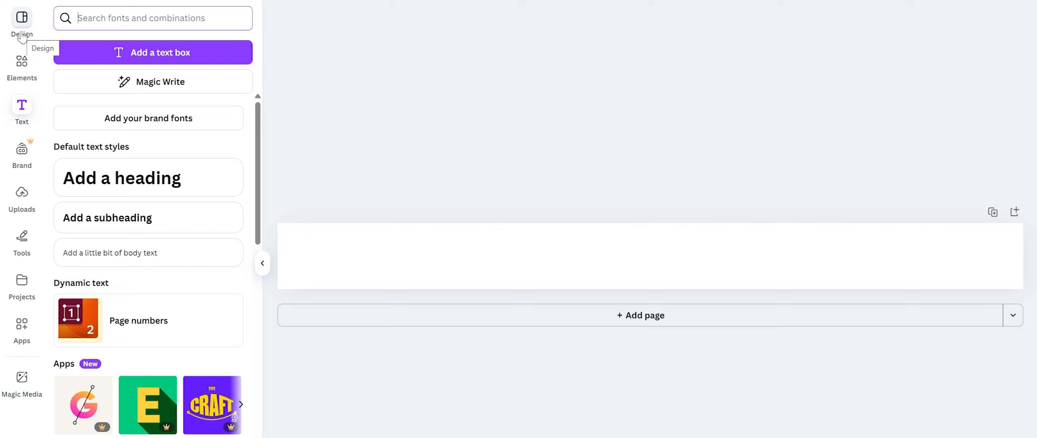
pyautogui.click(147, 54)
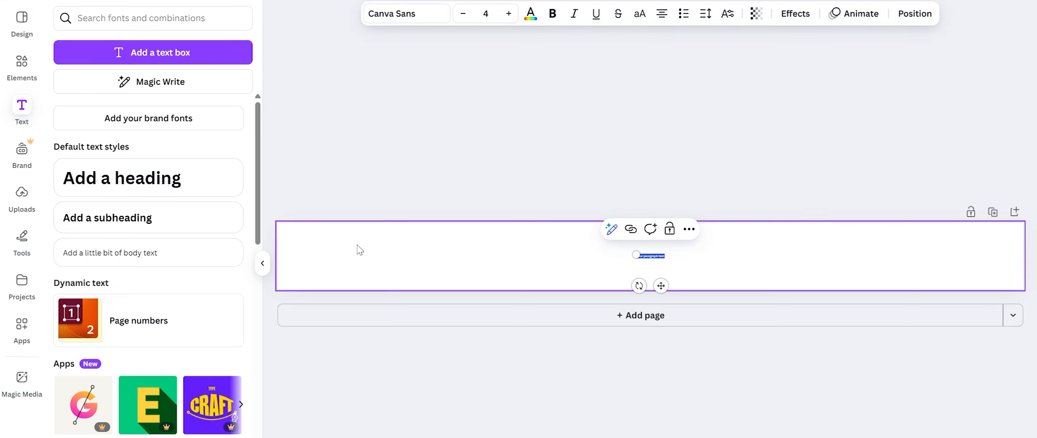
pyautogui.press('BackSpace')
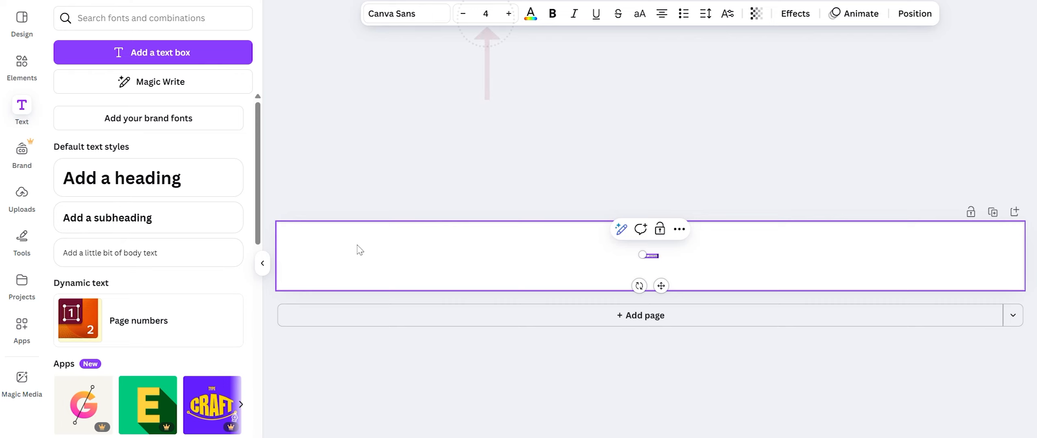
pyautogui.click(491, 12)
pyautogui.write('50')
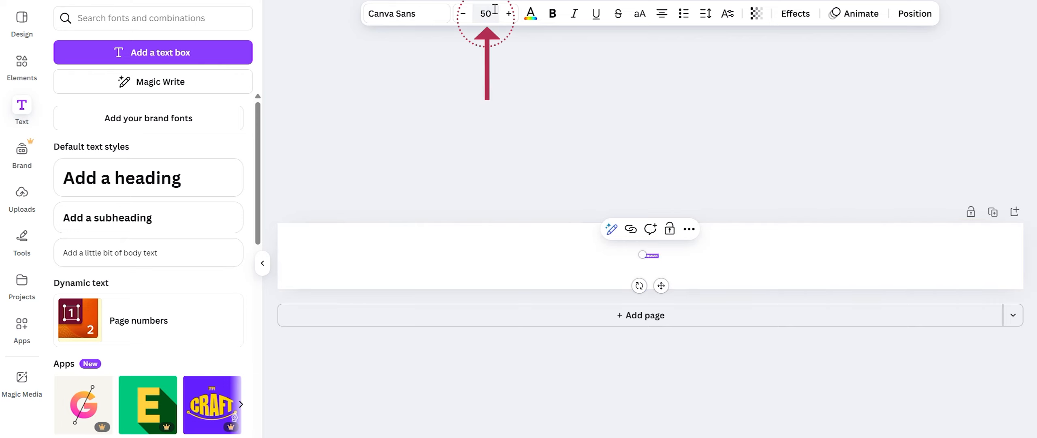
pyautogui.write('Hal Jordan')
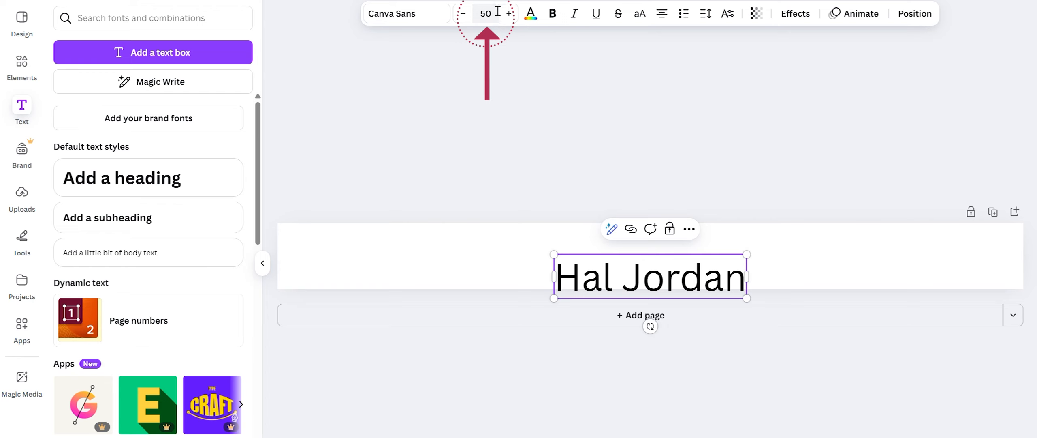
pyautogui.click(405, 13)
pyautogui.click(129, 213)
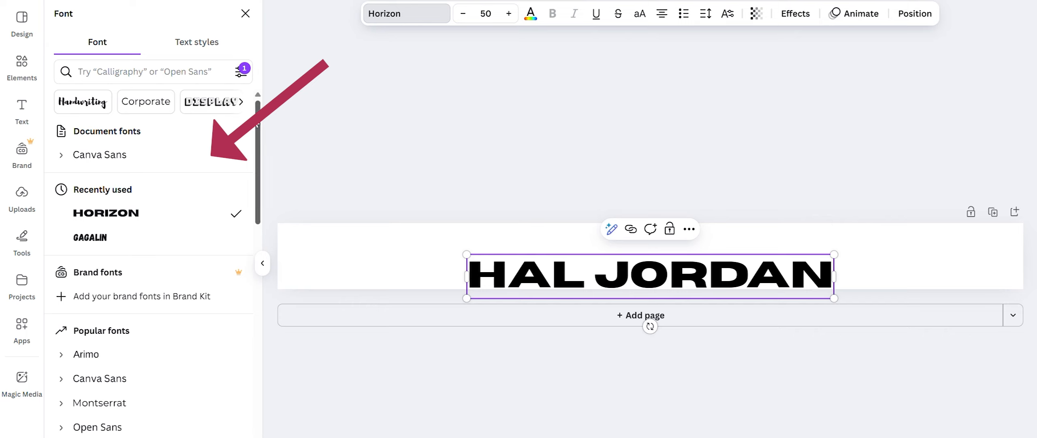
# Step: Browse the Display font category and examine the font filter's Free price option
pyautogui.click(241, 102)
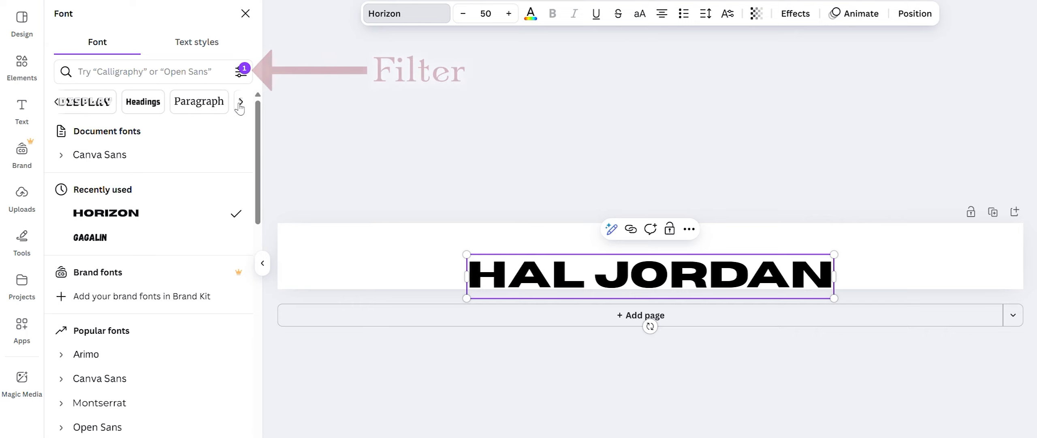
pyautogui.click(103, 103)
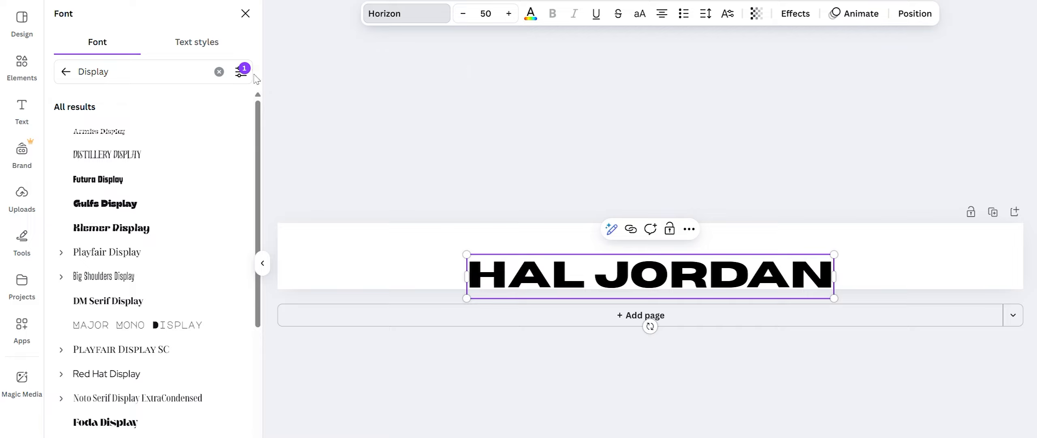
pyautogui.click(244, 74)
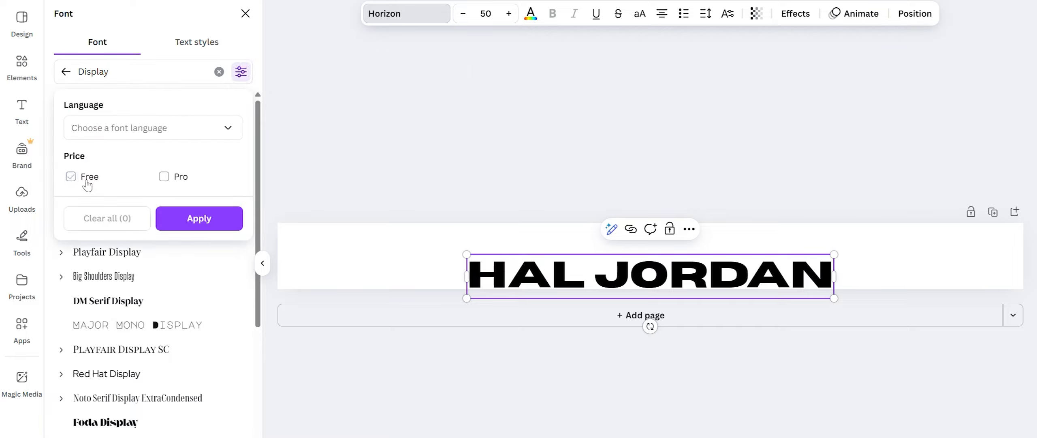
pyautogui.click(86, 180)
pyautogui.click(214, 45)
pyautogui.click(104, 50)
pyautogui.scroll(-8, 205, 347)
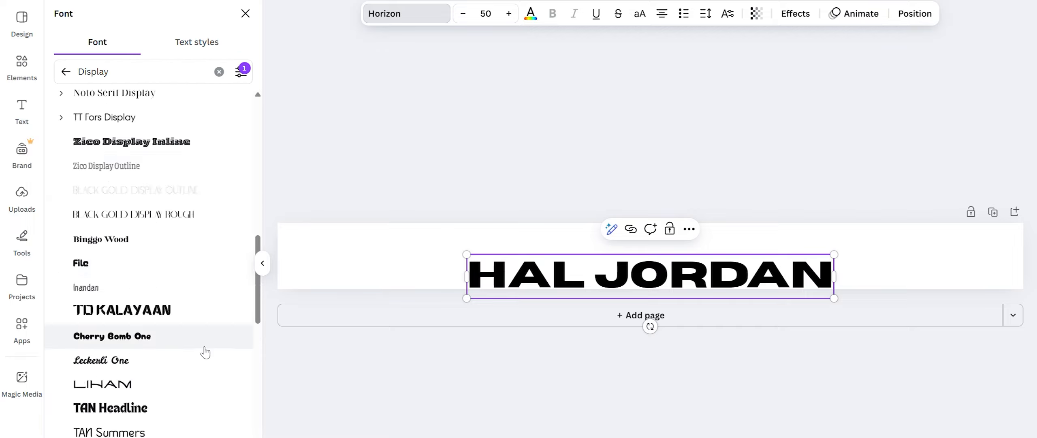
pyautogui.scroll(-20, 204, 349)
pyautogui.click(534, 259)
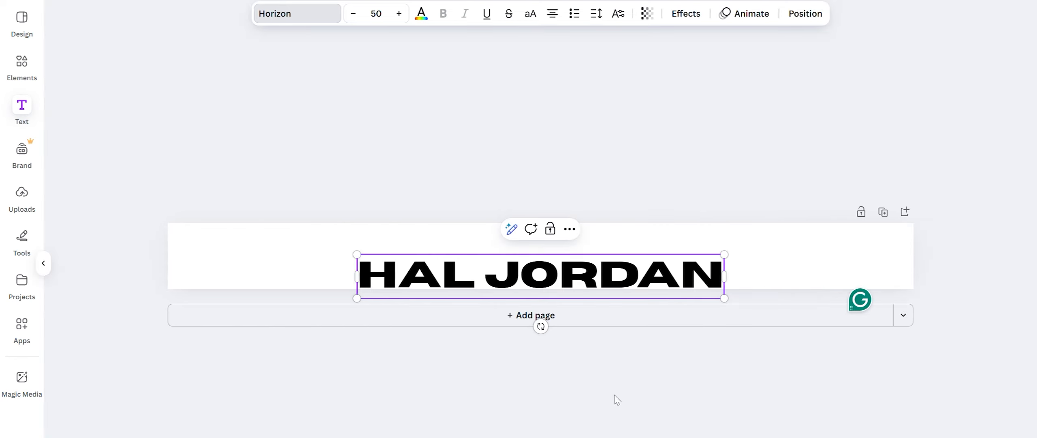
# Step: Move the HAL JORDAN lettering fully onto the banner, close to its left edge
pyautogui.click(625, 359)
pyautogui.click(566, 277)
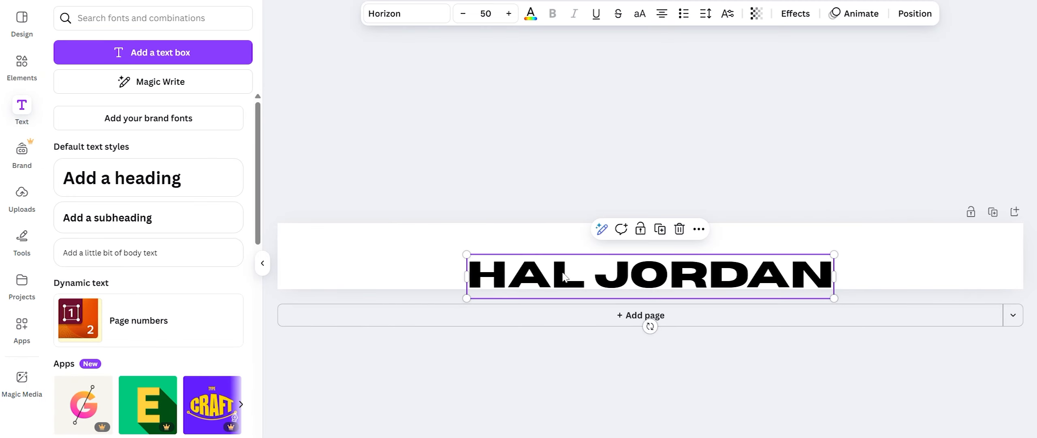
pyautogui.moveTo(565, 277); pyautogui.dragTo(381, 258)
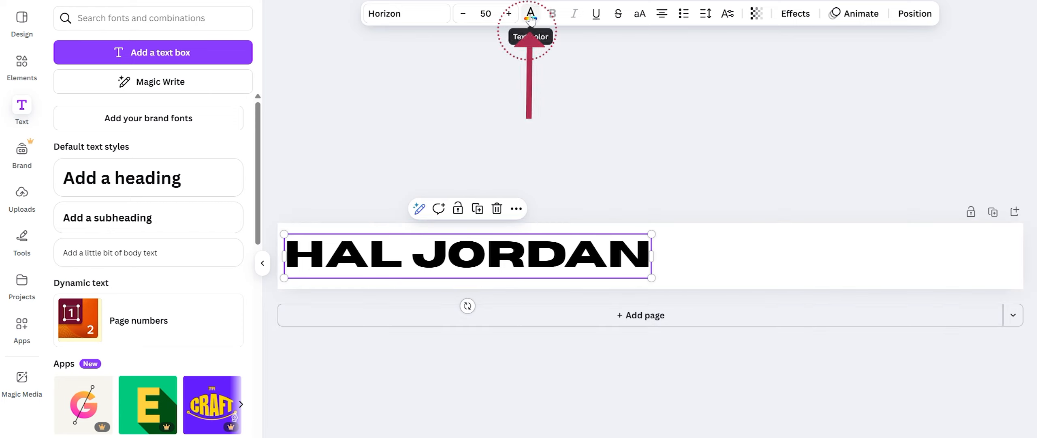
# Step: Try a dark green text colour, #0F441A, on the lettering and set it back to black
pyautogui.click(531, 20)
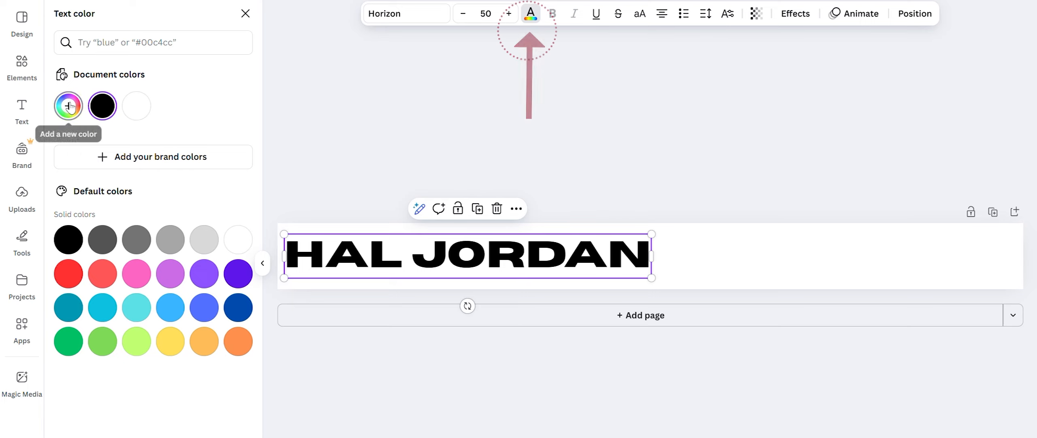
pyautogui.click(68, 106)
pyautogui.click(133, 215)
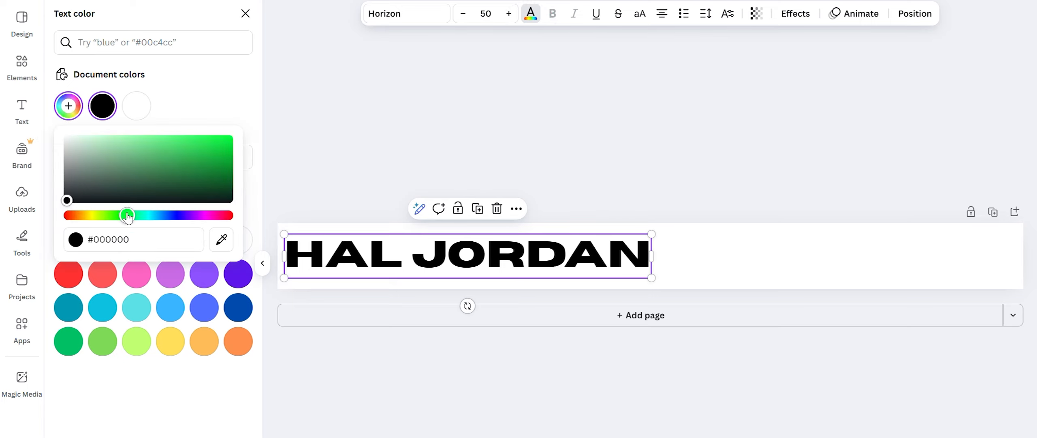
pyautogui.moveTo(166, 173); pyautogui.dragTo(196, 182)
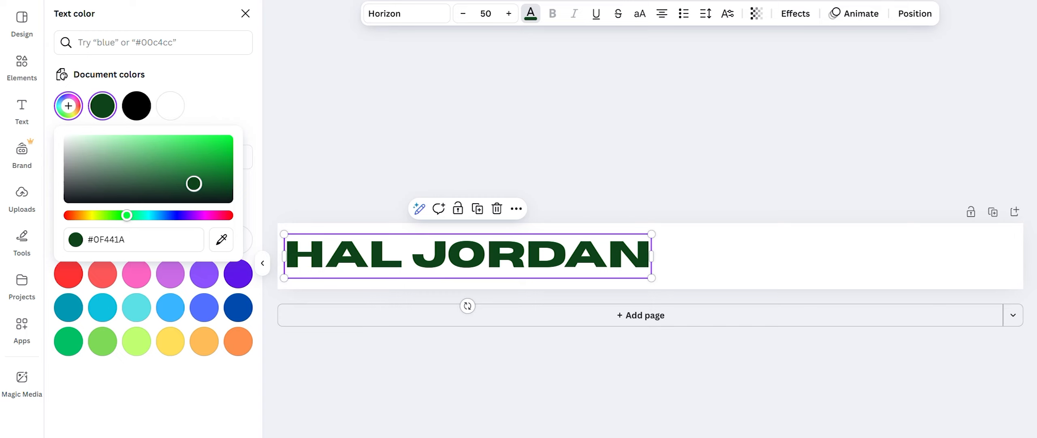
pyautogui.moveTo(194, 183); pyautogui.dragTo(58, 214)
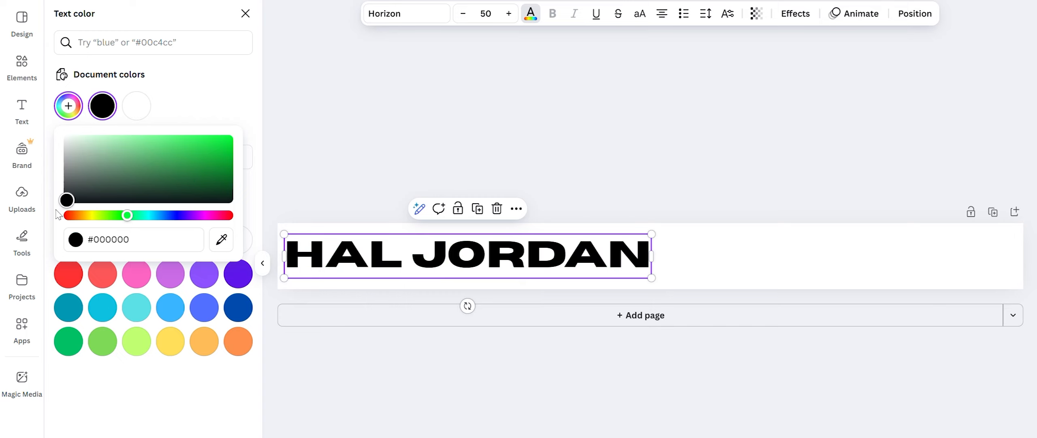
pyautogui.click(620, 255)
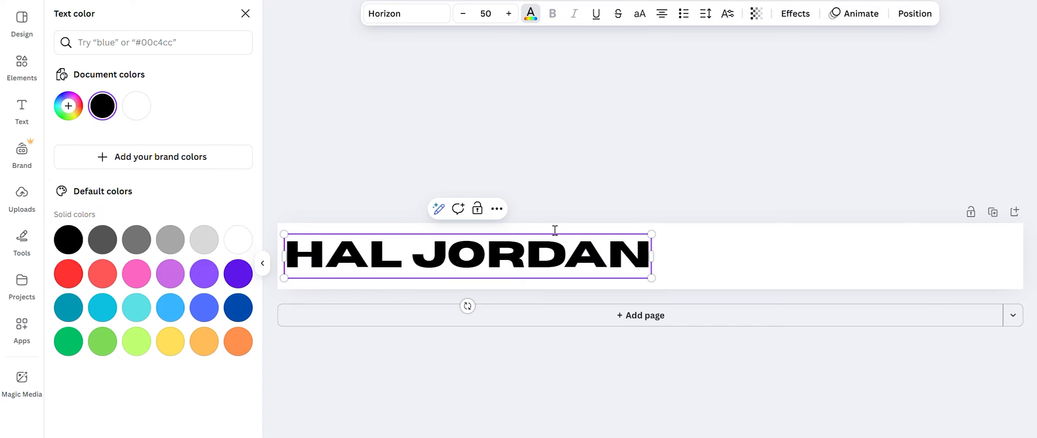
pyautogui.click(497, 212)
pyautogui.click(497, 213)
pyautogui.click(558, 255)
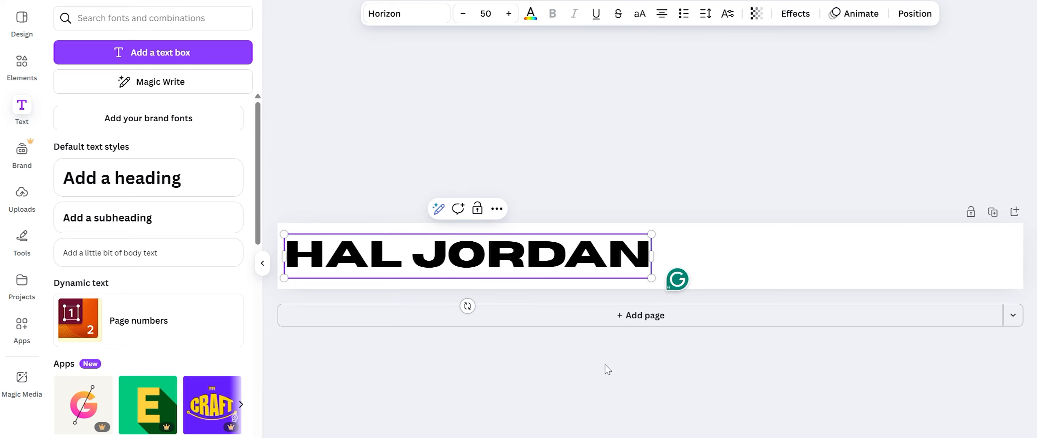
pyautogui.click(610, 371)
# Step: Duplicate the HAL JORDAN text and place the copy beside the original in the banner's right half
pyautogui.moveTo(463, 255); pyautogui.dragTo(884, 256)
pyautogui.hotkey('ctrl', 'z')
pyautogui.hotkey('ctrl', 'd')
# Step: Apply an Outline effect to the duplicate HAL JORDAN text, with thickness 87 and a dark green colour
pyautogui.click(781, 13)
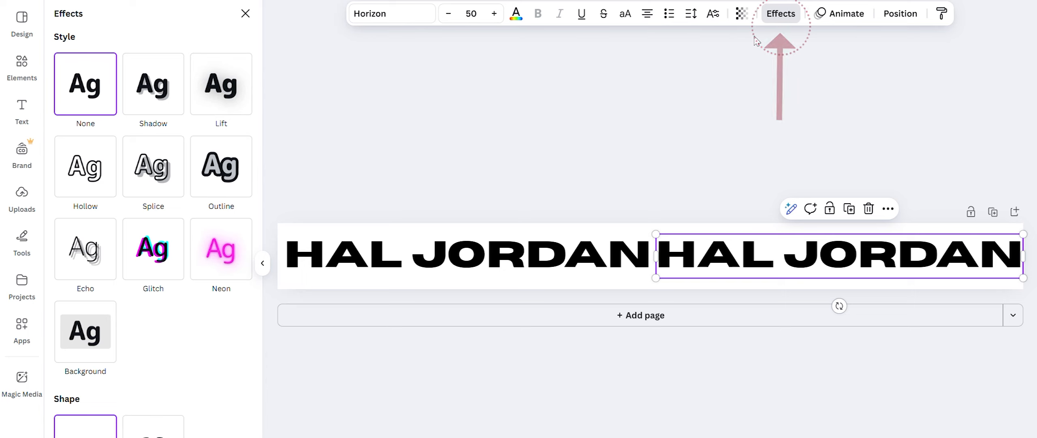
pyautogui.click(230, 173)
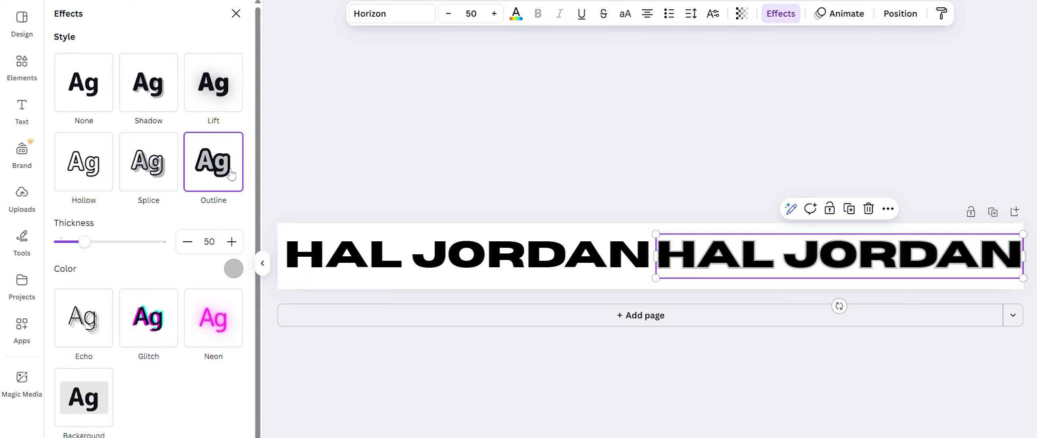
pyautogui.moveTo(84, 241); pyautogui.dragTo(105, 245)
pyautogui.click(234, 269)
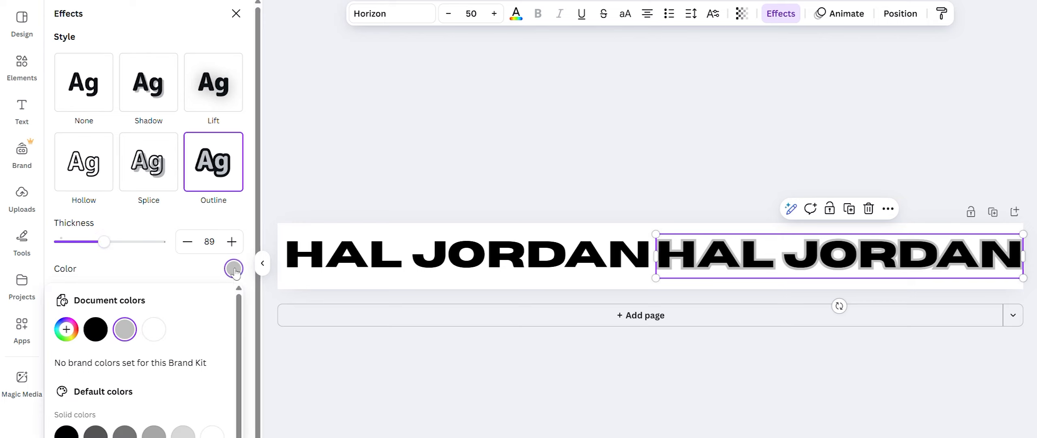
pyautogui.scroll(-1, 104, 340)
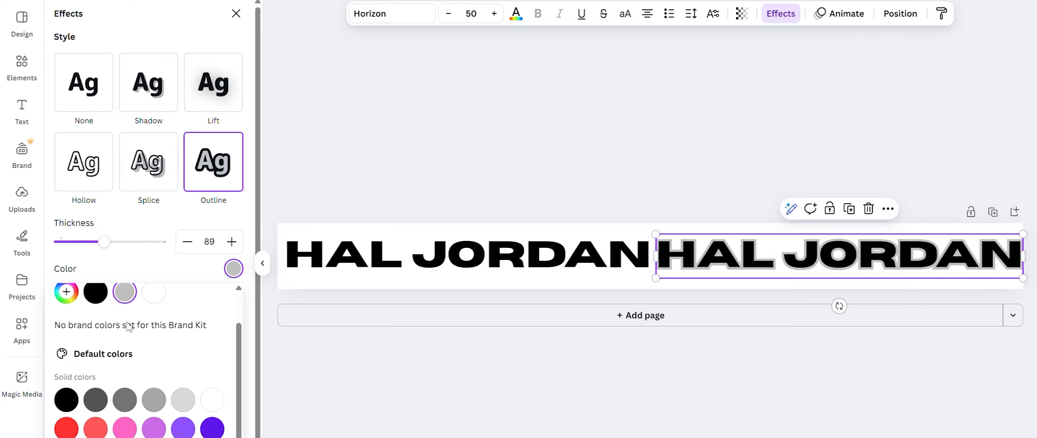
pyautogui.scroll(1, 129, 326)
pyautogui.click(66, 328)
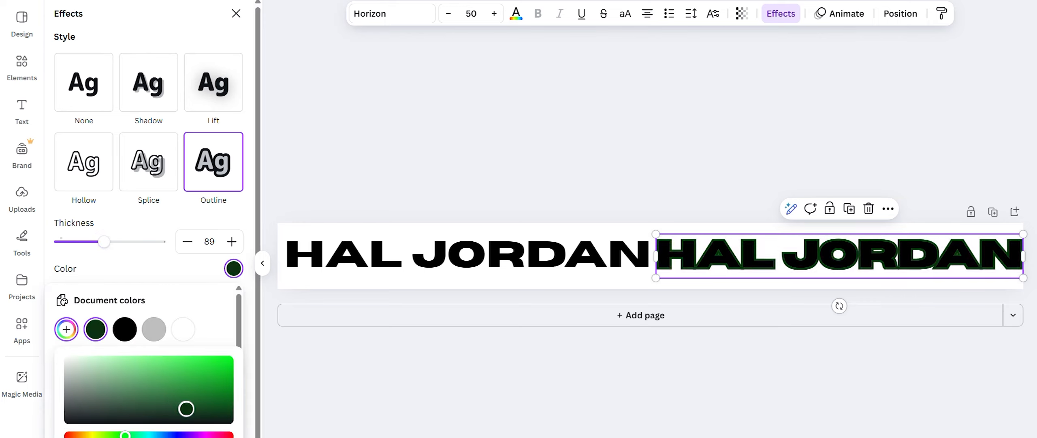
pyautogui.moveTo(187, 408); pyautogui.dragTo(169, 400)
pyautogui.click(187, 245)
pyautogui.click(187, 245)
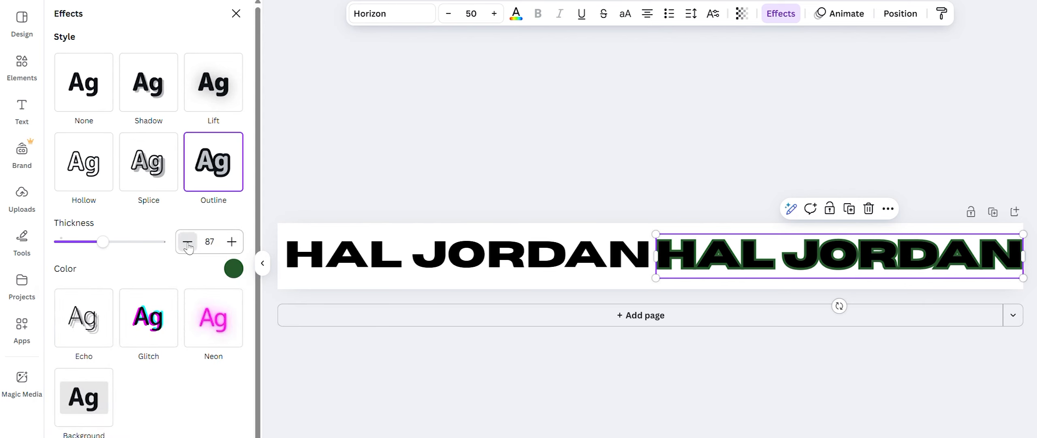
# Step: Delete the plain HAL JORDAN text and move the outlined copy into its place near the banner's left edge
pyautogui.click(474, 260)
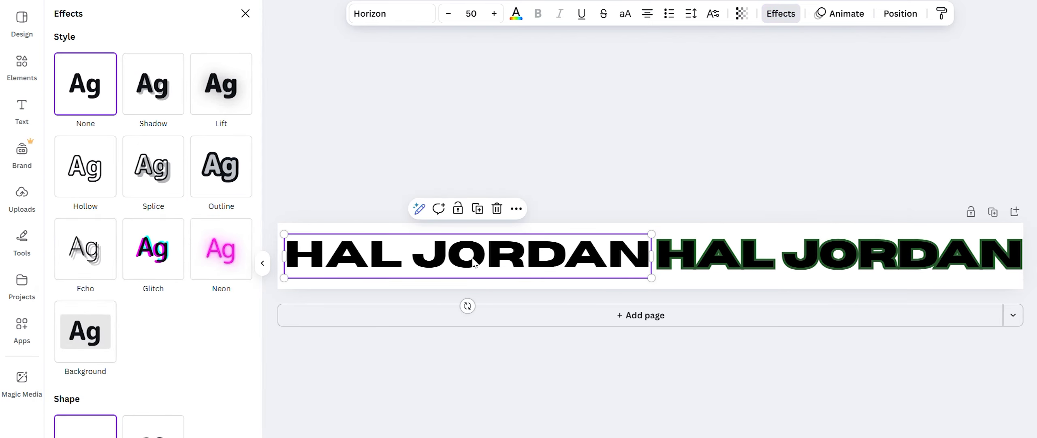
pyautogui.press('Delete')
pyautogui.click(809, 254)
pyautogui.moveTo(809, 254); pyautogui.dragTo(441, 253)
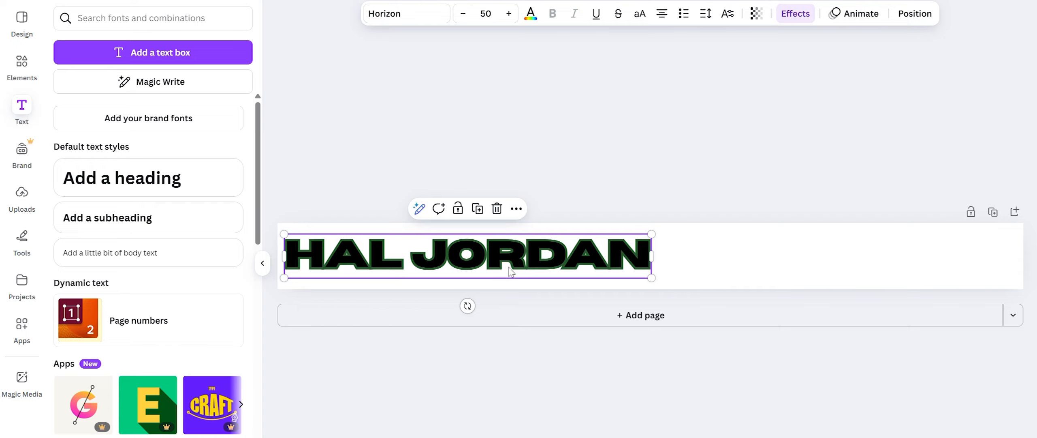
pyautogui.click(795, 13)
# Step: Switch to DaFont, open the Maximum Voltage font in the Gothic > Modern category and preview it with the text Hal Jordan
pyautogui.scroll(1, 86, 172)
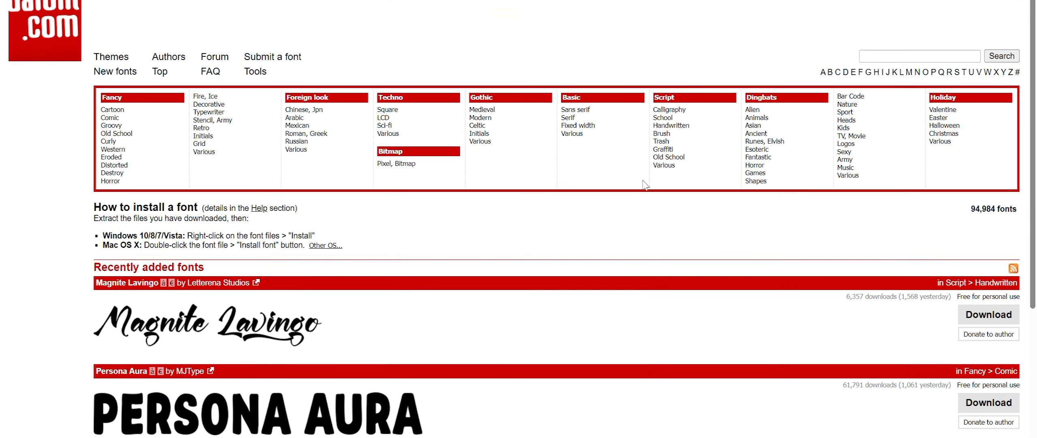
pyautogui.click(480, 117)
pyautogui.scroll(-15, 472, 132)
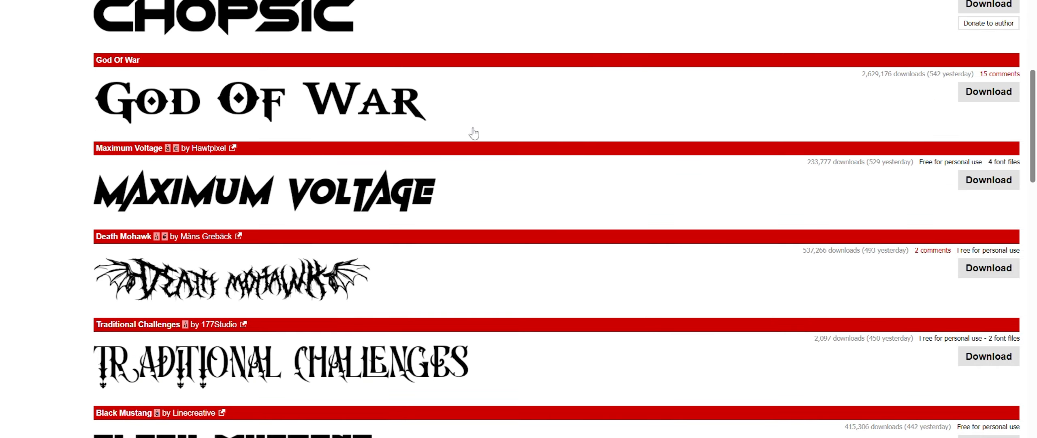
pyautogui.click(153, 125)
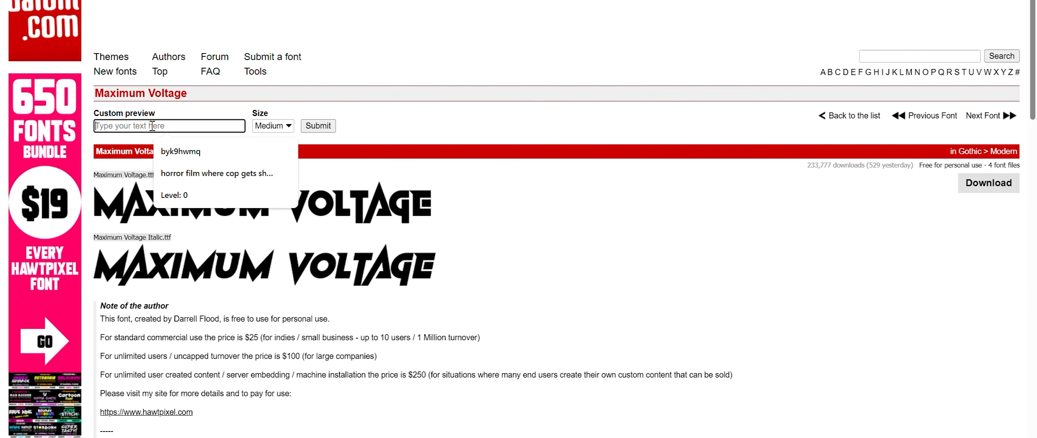
pyautogui.write('Hal Jordan')
pyautogui.press('Return')
# Step: Capture the Maximum Voltage preview of Hal Jordan and paste it into the Canva banner, in the space after the lettering
pyautogui.press('super+shift+s')
pyautogui.moveTo(93, 186); pyautogui.dragTo(304, 223)
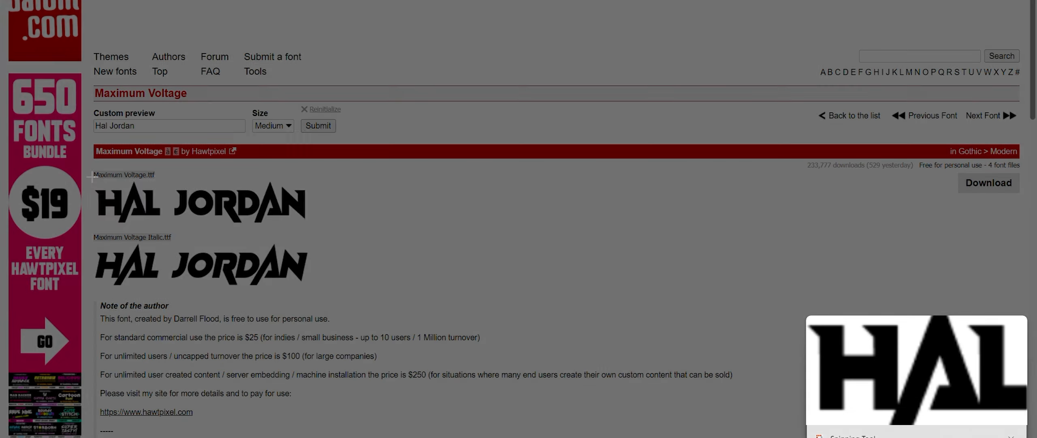
pyautogui.hotkey('ctrl', 'Tab')
pyautogui.hotkey('ctrl', 'v')
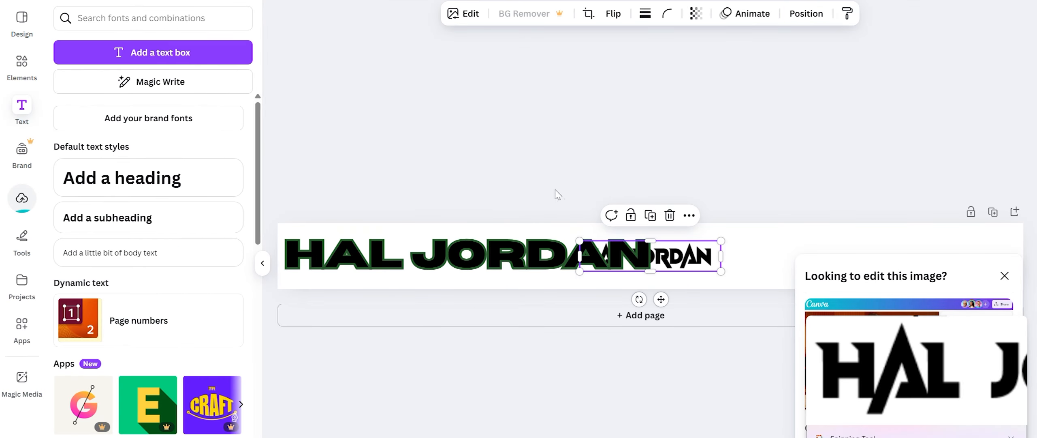
pyautogui.moveTo(689, 264); pyautogui.dragTo(951, 257)
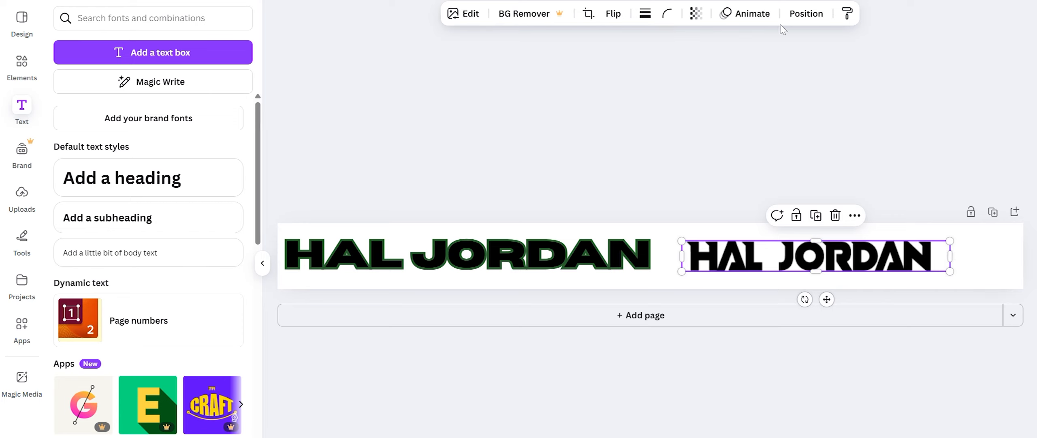
# Step: Check the pasted lettering image's transparency setting and delete the image from the banner
pyautogui.click(696, 14)
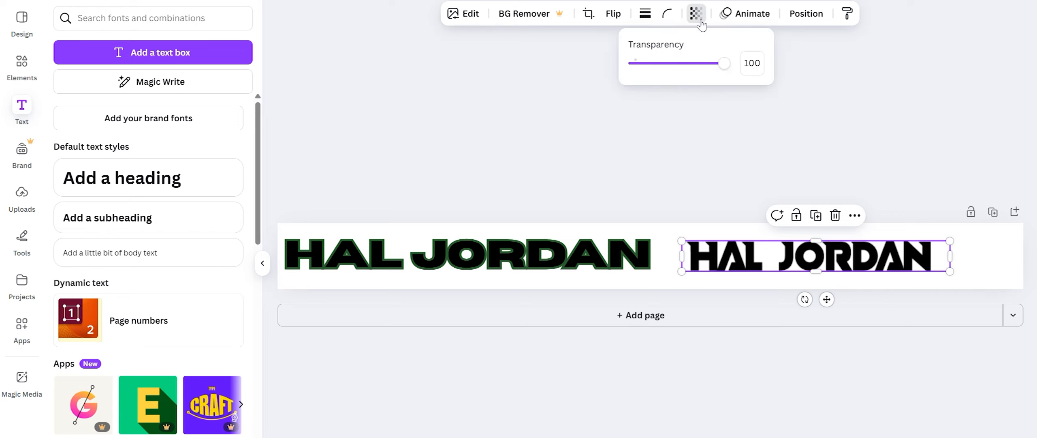
pyautogui.moveTo(724, 63)
pyautogui.mouseDown()
pyautogui.moveTo(660, 64)
pyautogui.moveTo(724, 63)
pyautogui.mouseUp()
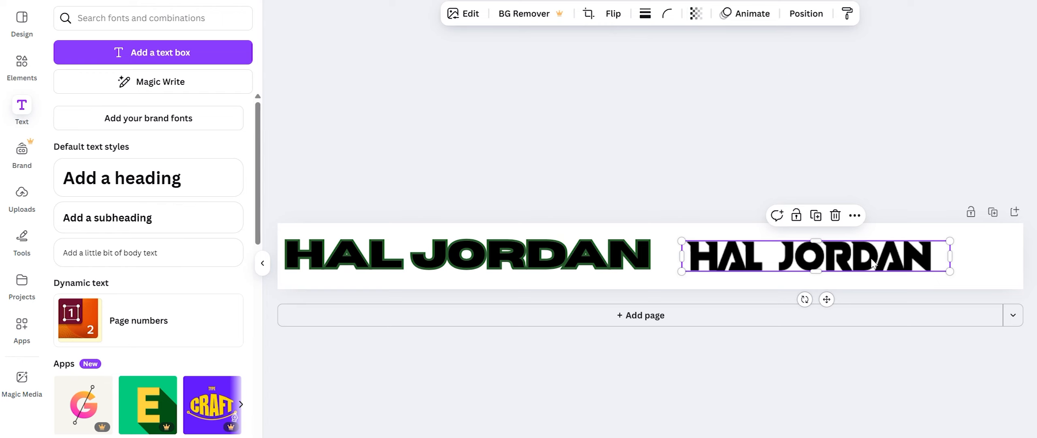
pyautogui.press('Delete')
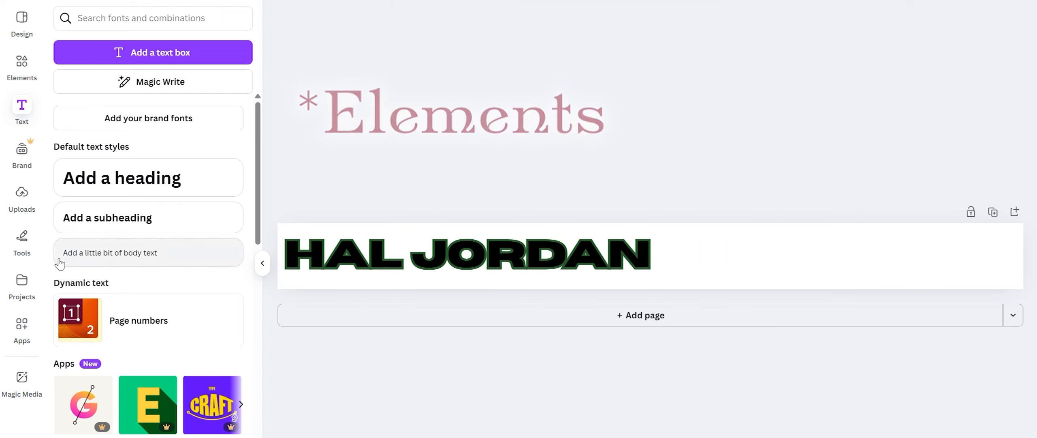
# Step: Browse the Elements library and add the light grey four-pointed star graphic to the banner
pyautogui.click(26, 79)
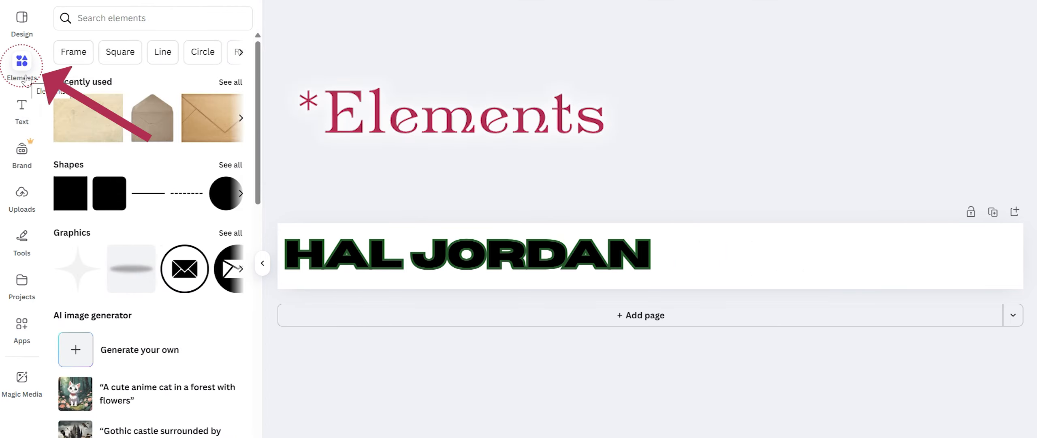
pyautogui.scroll(-8, 157, 211)
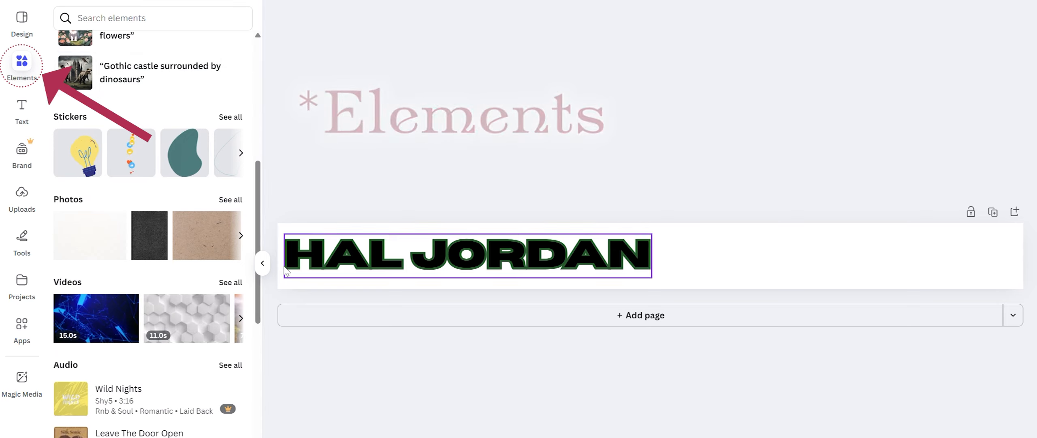
pyautogui.scroll(-8, 162, 367)
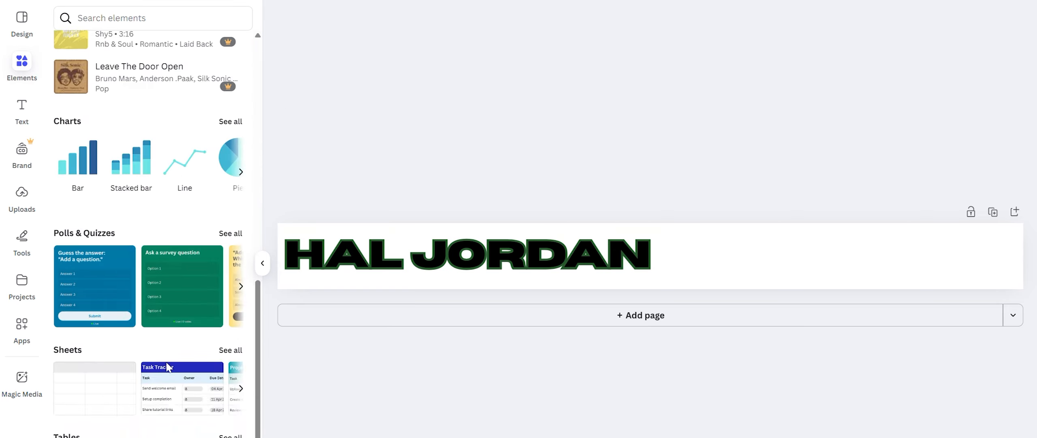
pyautogui.scroll(16, 165, 367)
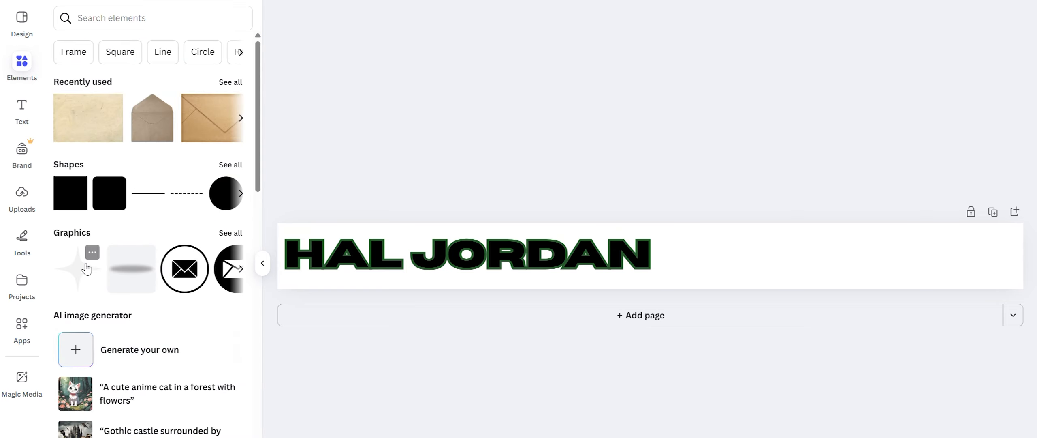
pyautogui.click(81, 273)
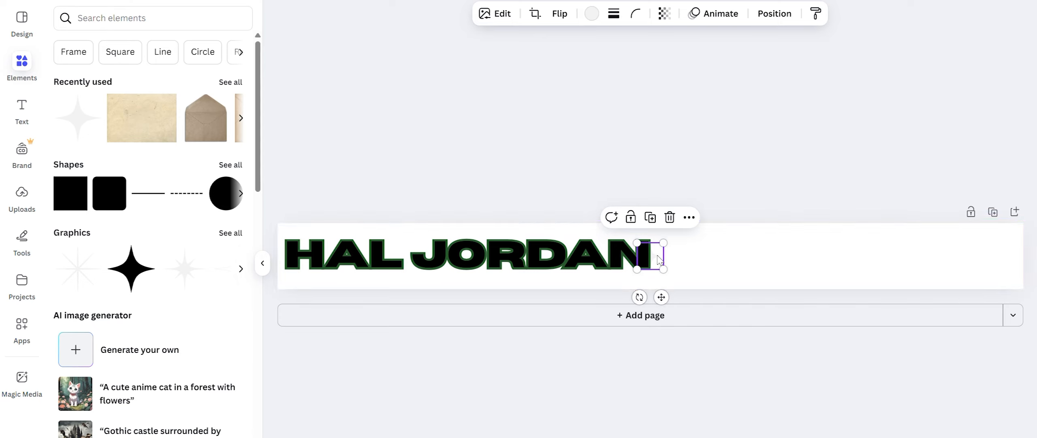
# Step: Enlarge the star to almost the banner's height, place it just after the lettering and recolour it dark green
pyautogui.moveTo(663, 260); pyautogui.dragTo(808, 320)
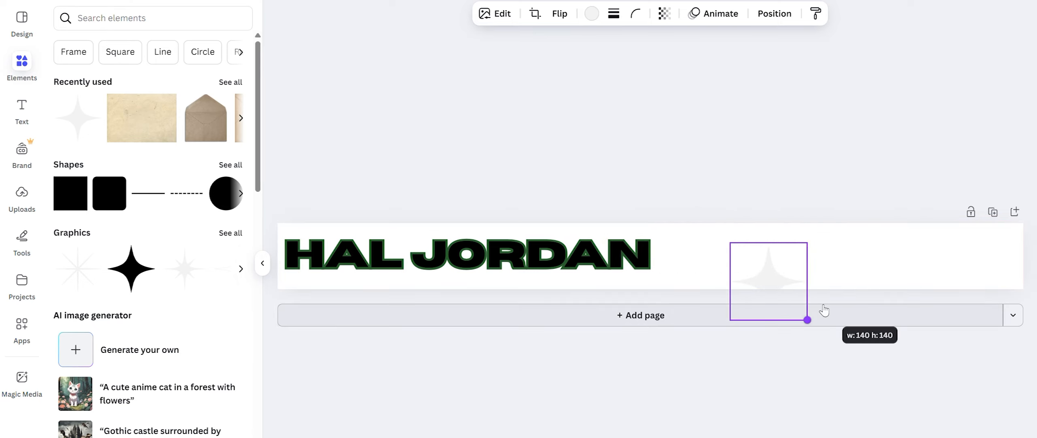
pyautogui.moveTo(779, 273); pyautogui.dragTo(783, 252)
pyautogui.moveTo(810, 296); pyautogui.dragTo(780, 288)
pyautogui.moveTo(763, 259); pyautogui.dragTo(689, 266)
pyautogui.click(594, 14)
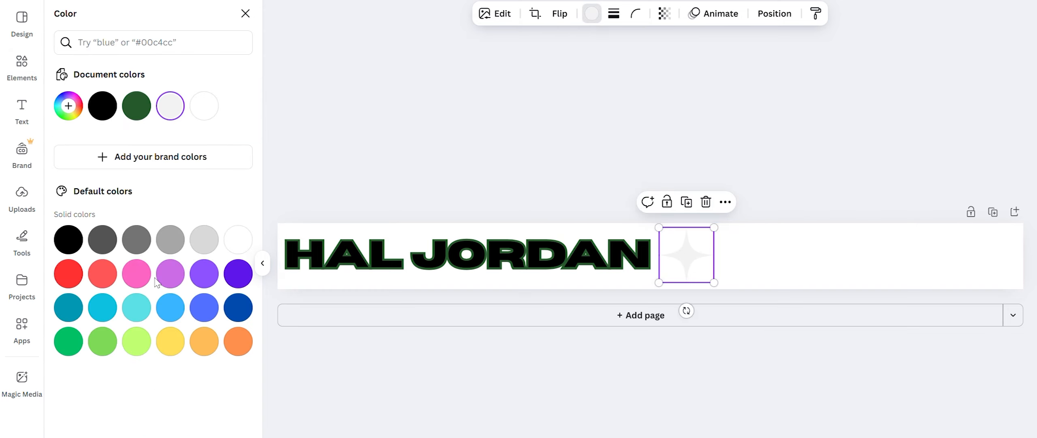
pyautogui.click(137, 105)
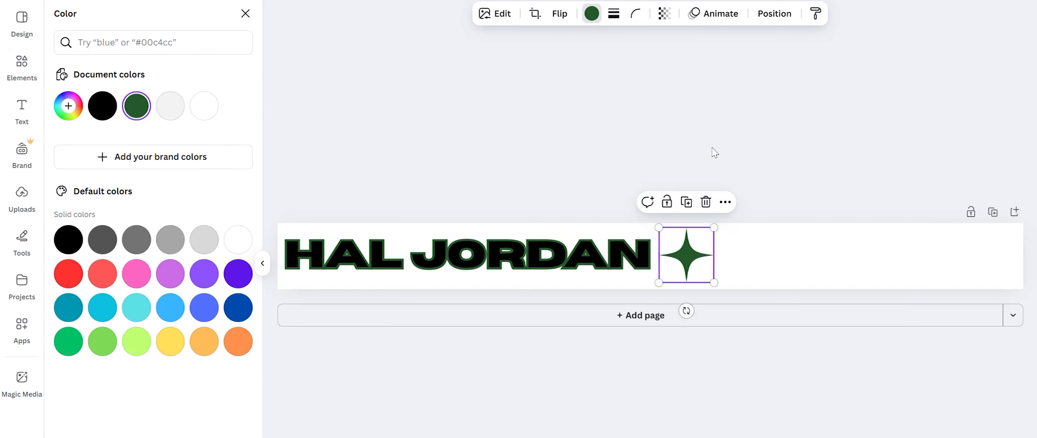
# Step: Add a square shape, colour it black and stretch it over the whole banner to about 1352 × 120 px
pyautogui.click(12, 242)
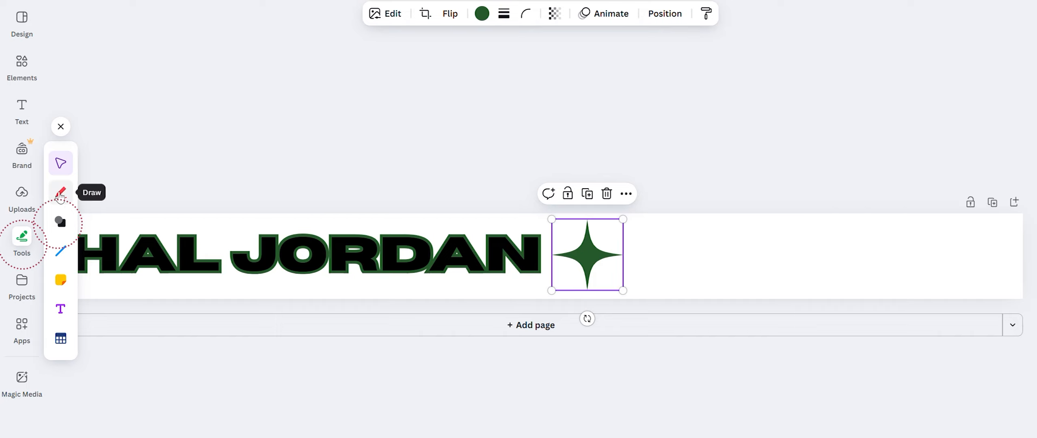
pyautogui.click(60, 221)
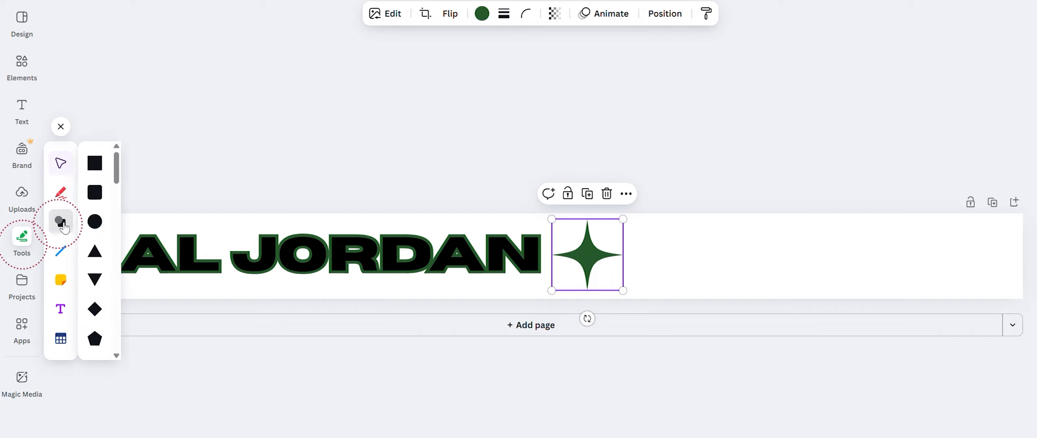
pyautogui.click(95, 193)
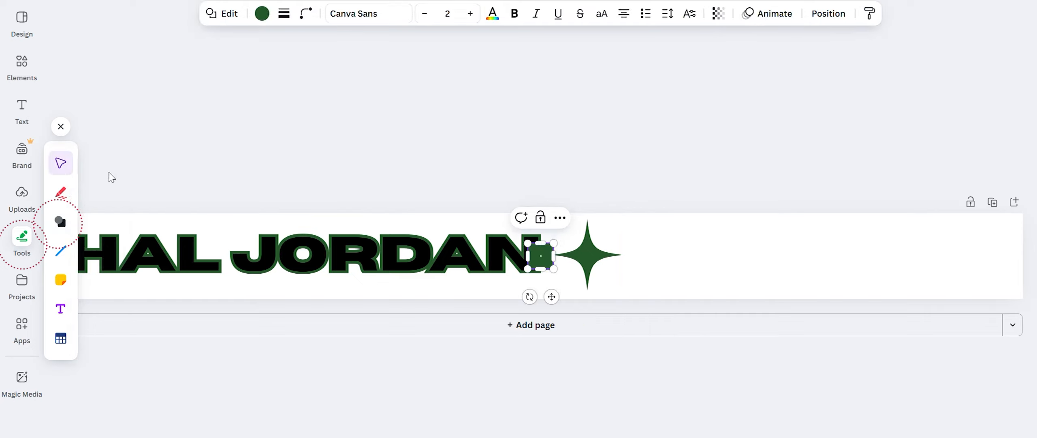
pyautogui.click(262, 17)
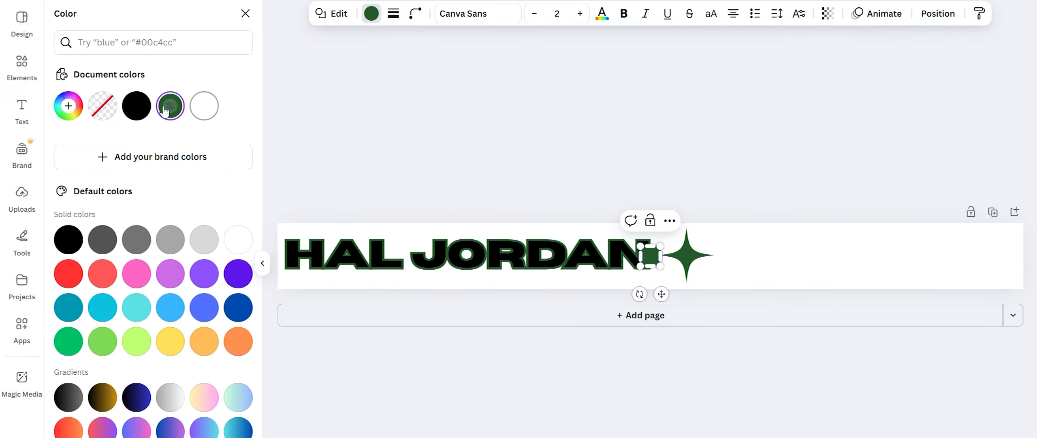
pyautogui.click(137, 107)
pyautogui.click(245, 13)
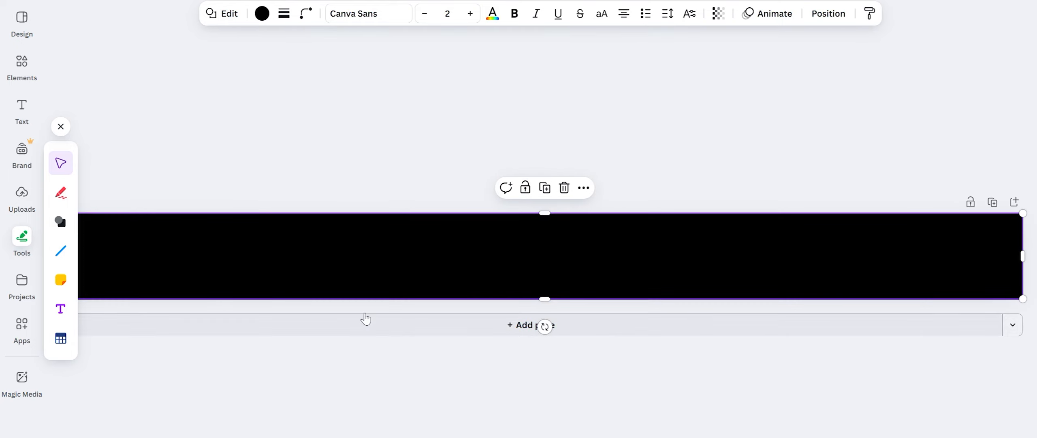
# Step: Send the black rectangle behind the lettering and the star so it serves as the banner's background
pyautogui.click(222, 13)
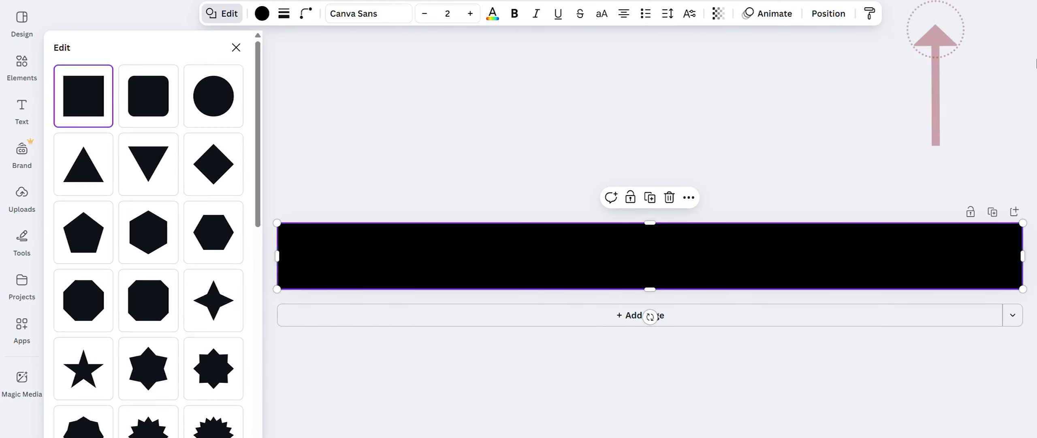
pyautogui.click(937, 16)
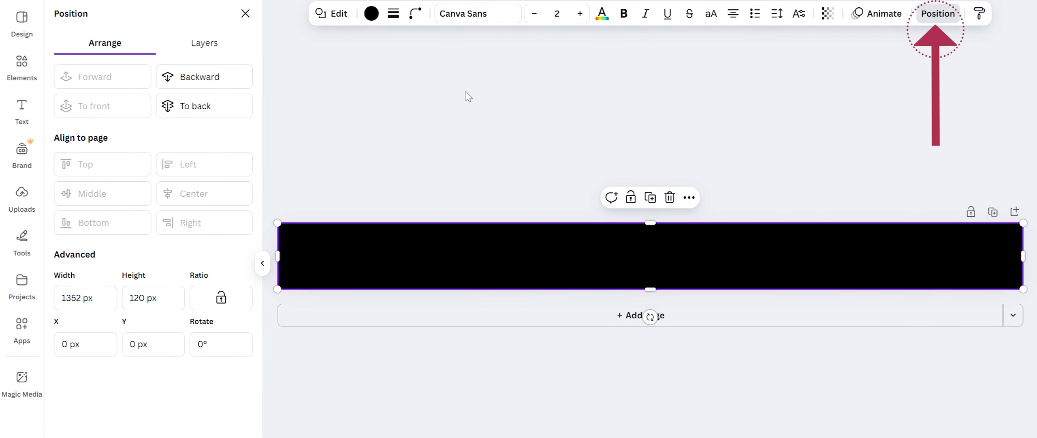
pyautogui.click(229, 84)
pyautogui.click(228, 81)
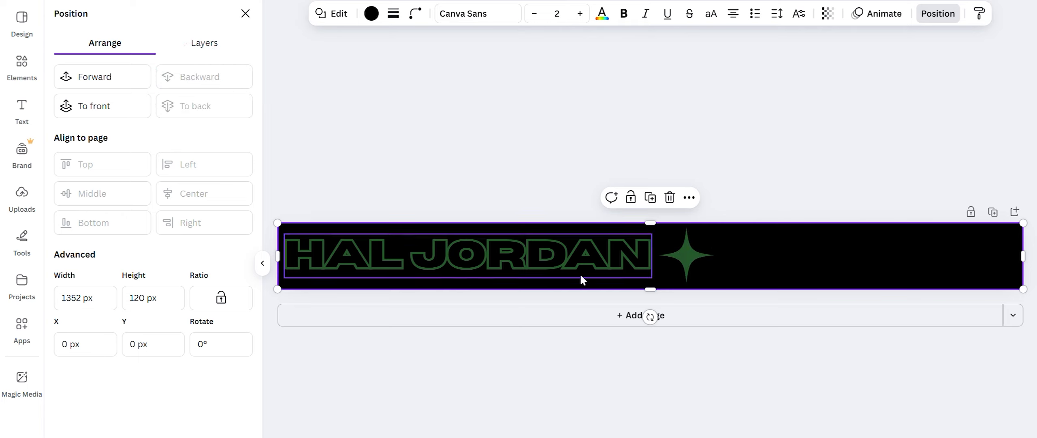
# Step: Shrink the dark green star to a small sparkle and duplicate it in the area beside the lettering
pyautogui.click(712, 277)
pyautogui.moveTo(713, 282); pyautogui.dragTo(668, 237)
pyautogui.moveTo(685, 277); pyautogui.dragTo(844, 268)
pyautogui.keyDown('shift'); pyautogui.click(666, 235); pyautogui.keyUp('shift')
pyautogui.hotkey('ctrl', 'd')
# Step: Scatter small dark green and white star copies at varied heights across the empty right half of the banner
pyautogui.click(562, 428)
pyautogui.click(665, 255)
pyautogui.moveTo(704, 306); pyautogui.dragTo(751, 306)
pyautogui.hotkey('ctrl', 'v')
pyautogui.moveTo(685, 300); pyautogui.dragTo(1004, 270)
pyautogui.moveTo(701, 284); pyautogui.dragTo(967, 297)
pyautogui.hotkey('ctrl', 'v')
pyautogui.moveTo(702, 283); pyautogui.dragTo(746, 274)
pyautogui.hotkey('ctrl', 'v')
pyautogui.moveTo(300, 225); pyautogui.dragTo(279, 226)
pyautogui.moveTo(657, 282); pyautogui.dragTo(658, 288)
pyautogui.click(828, 233)
pyautogui.moveTo(838, 268); pyautogui.dragTo(836, 307)
pyautogui.click(905, 262)
pyautogui.hotkey('ctrl', 'd')
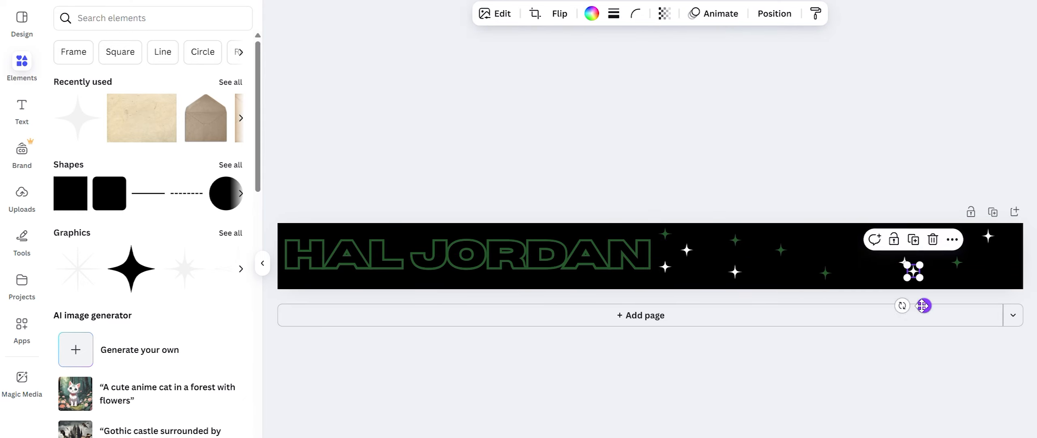
pyautogui.moveTo(924, 305); pyautogui.dragTo(843, 274)
pyautogui.click(608, 162)
# Step: Open the photo library, browse the Sky category and check the available search filters
pyautogui.scroll(-9, 218, 300)
pyautogui.click(241, 236)
pyautogui.click(230, 199)
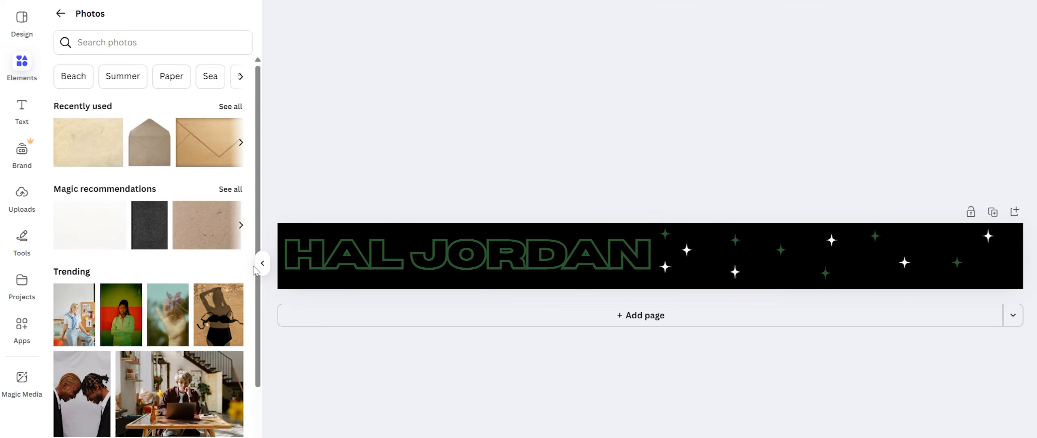
pyautogui.click(242, 77)
pyautogui.click(111, 77)
pyautogui.click(241, 42)
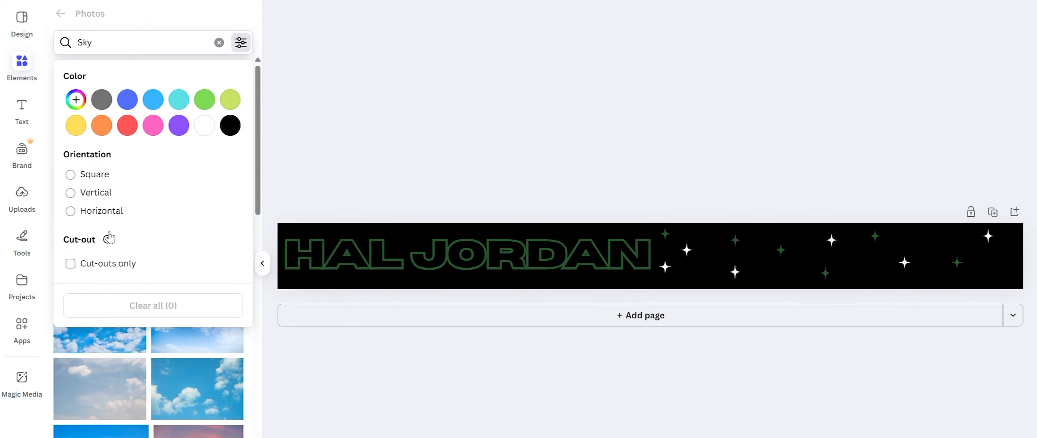
# Step: Search the photos for "stars", add the black photo with glowing white stars and stretch it across the banner's full width
pyautogui.click(123, 42)
pyautogui.tripleClick(124, 42)
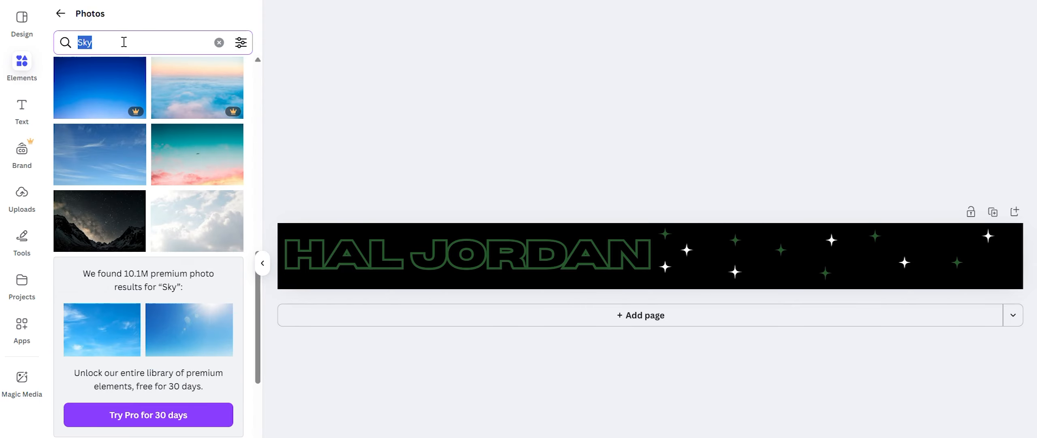
pyautogui.write('stars')
pyautogui.scroll(-3, 199, 211)
pyautogui.click(197, 277)
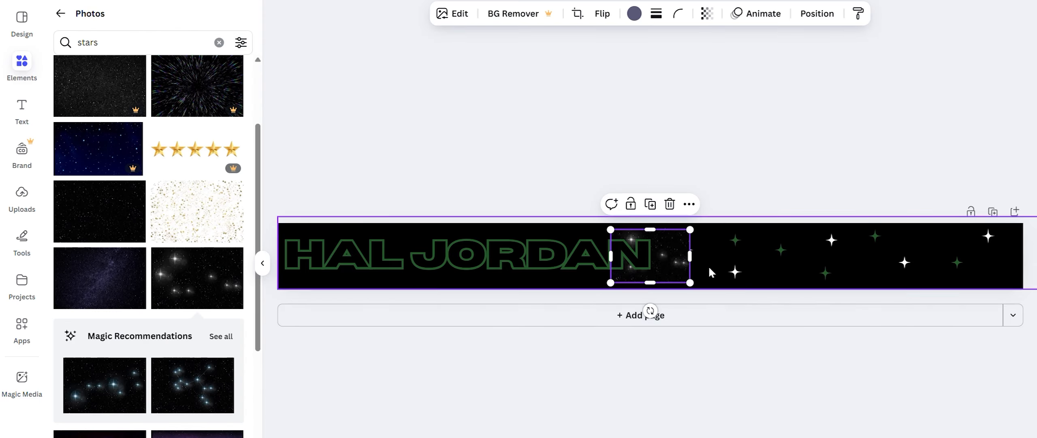
pyautogui.moveTo(689, 255); pyautogui.dragTo(1024, 244)
pyautogui.moveTo(611, 256); pyautogui.dragTo(278, 256)
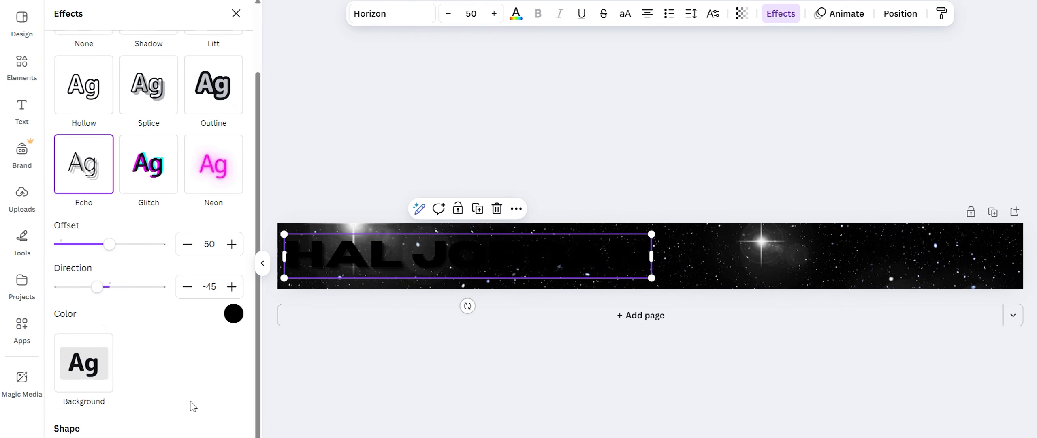
# Step: Colour the HAL JORDAN lettering solid dark green and move it to the middle of the starry banner
pyautogui.click(233, 313)
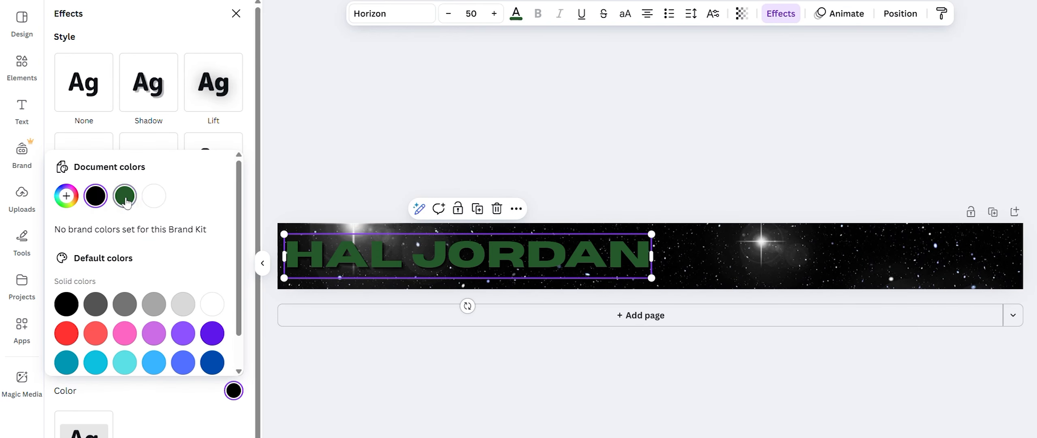
pyautogui.moveTo(482, 257); pyautogui.dragTo(653, 257)
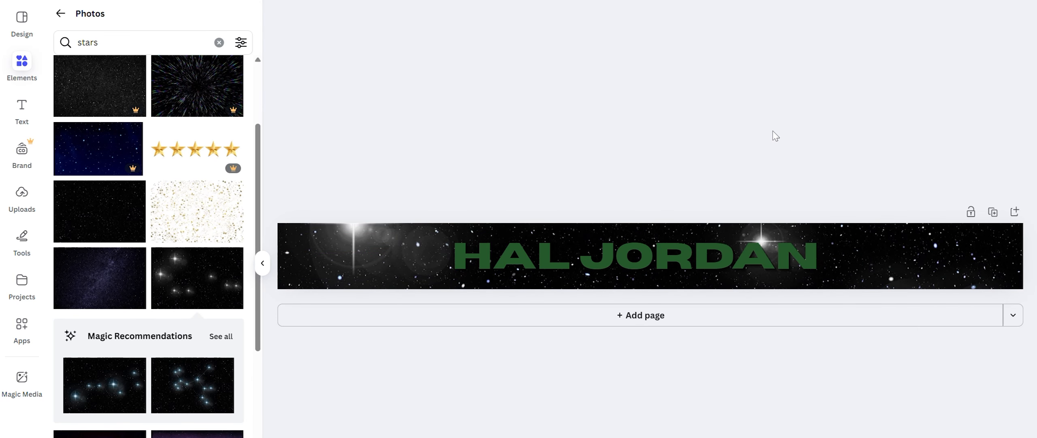